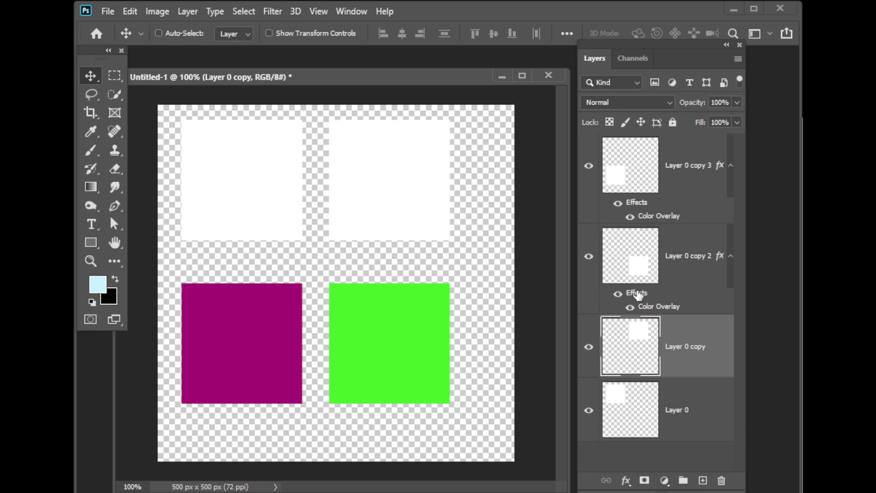
Copy the green Color Overlay effect from Layer 0 copy 2 onto Layer 0 copy.
left_click_drag(637, 295, 654, 350)
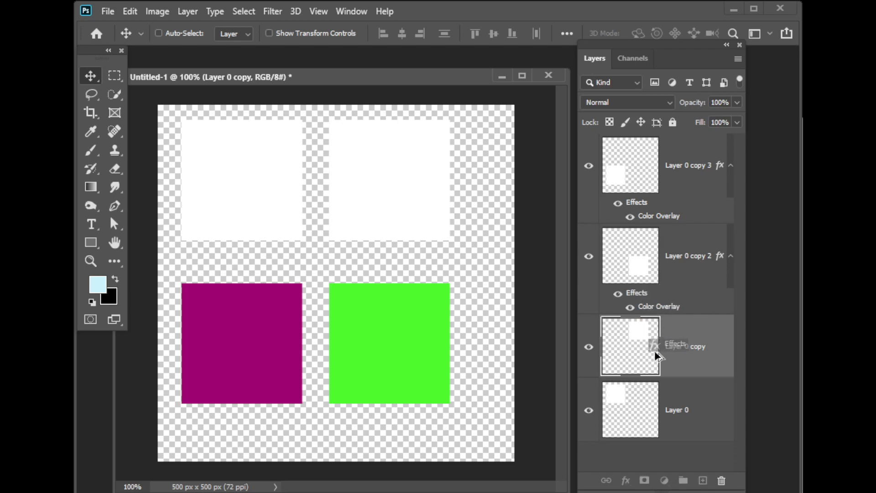
left_click_drag(654, 350, 655, 355)
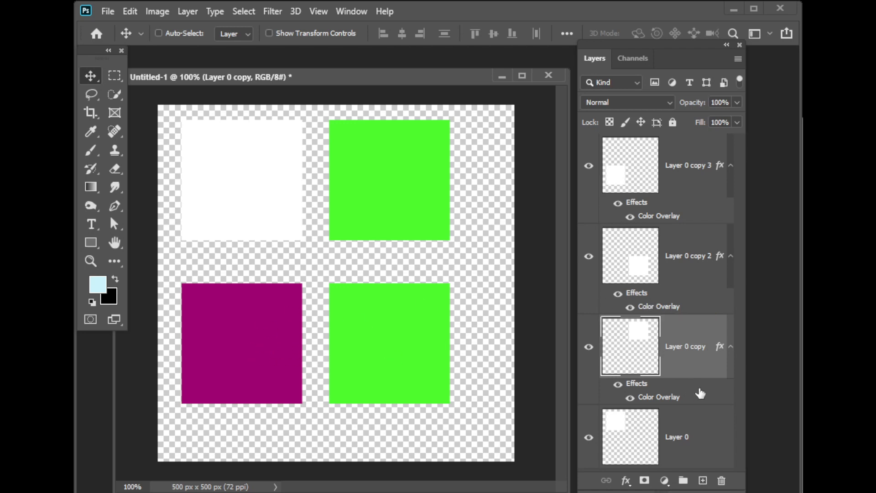
Copy the layer style of Layer 0 copy and paste it onto Layer 0.
right_click(642, 386)
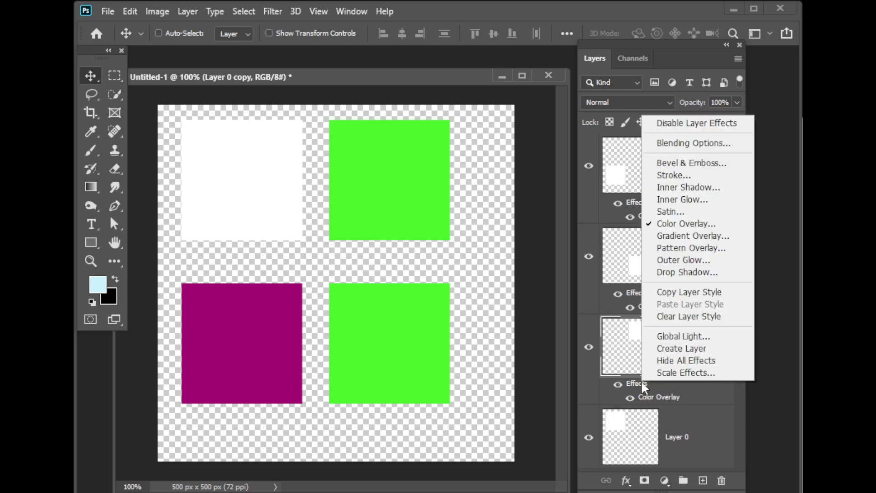
left_click(718, 295)
left_click(694, 435)
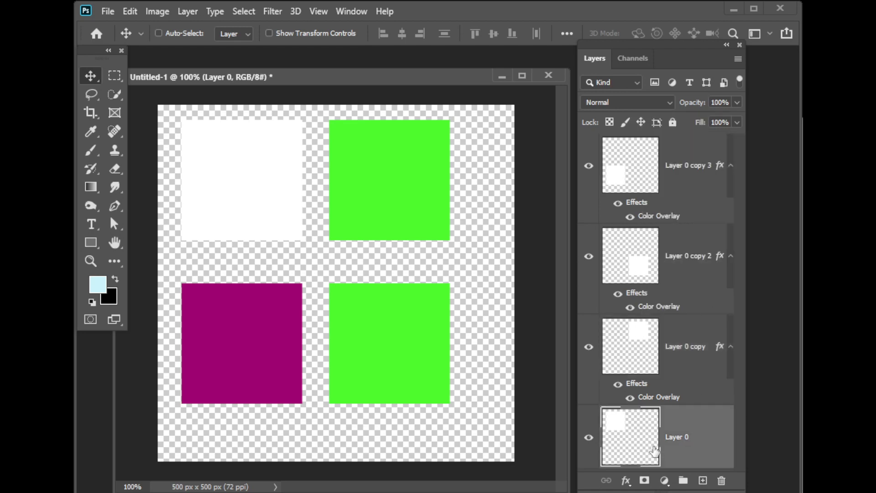
right_click(694, 436)
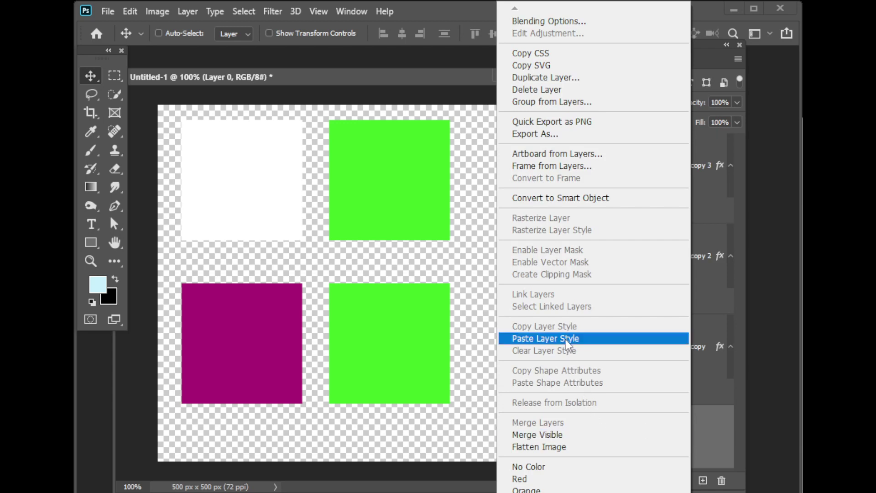
left_click(599, 345)
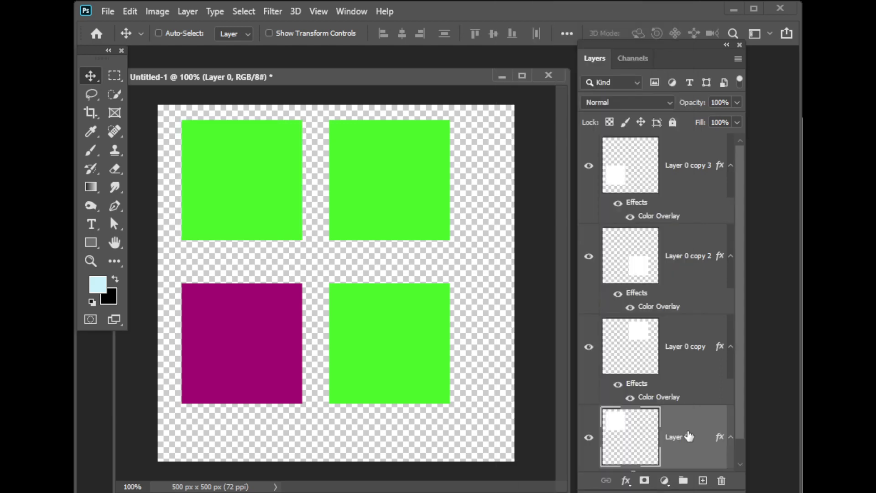
scroll(688, 434, "down", 1)
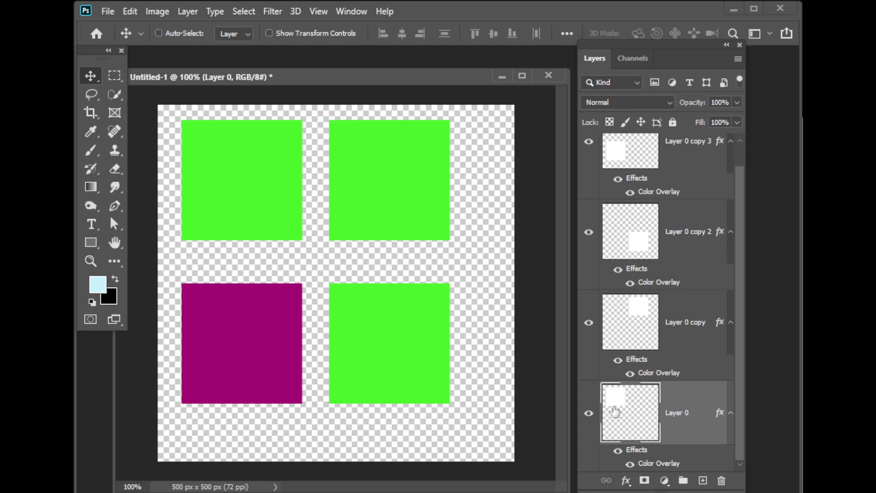
Switch the Color Overlay effect of Layer 0 copy 2 off and on again to compare the square's colour.
left_click(630, 282)
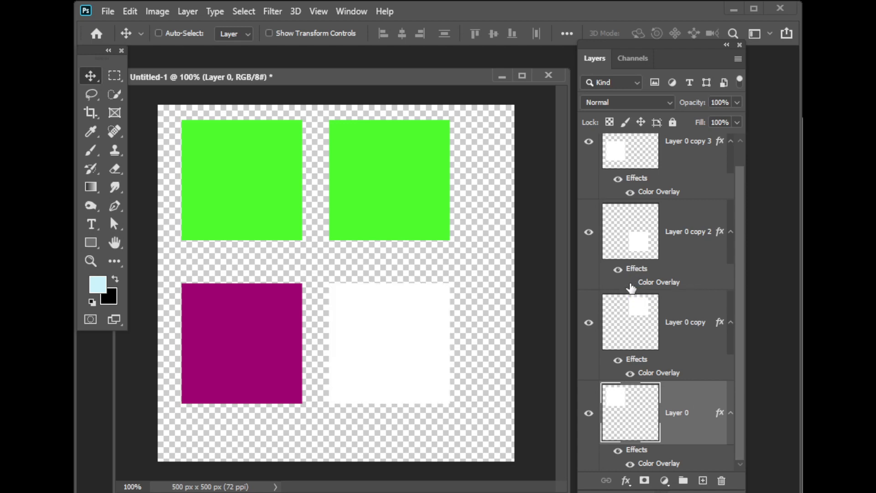
left_click(630, 283)
left_click(630, 283)
left_click(630, 283)
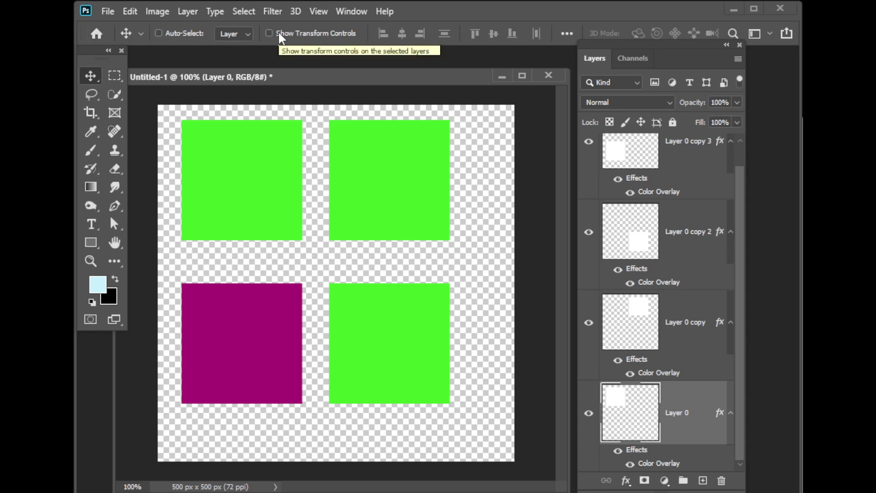
left_click(352, 12)
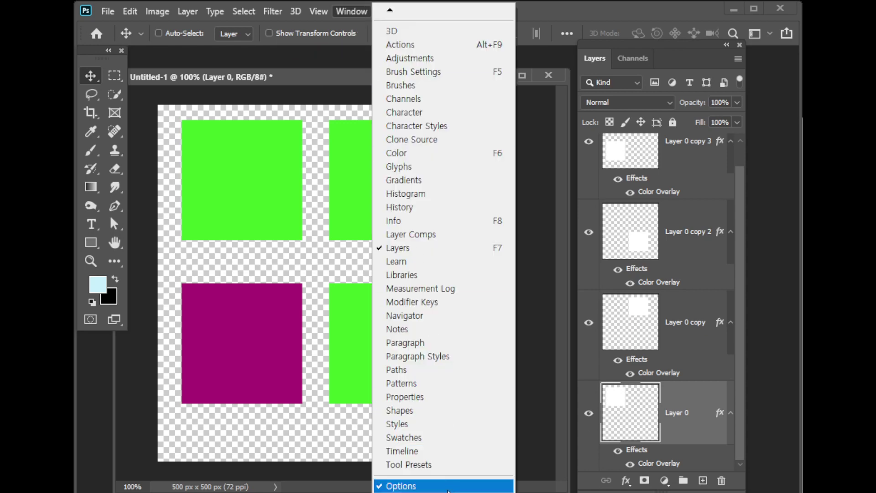
left_click(555, 6)
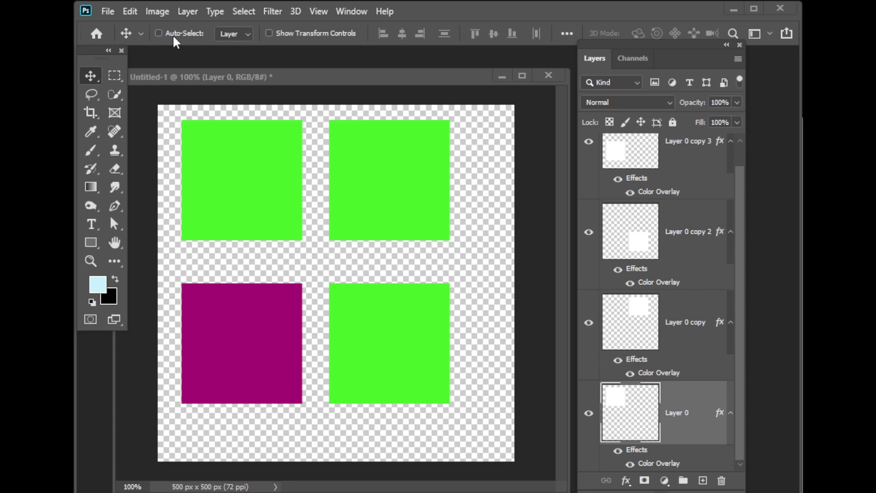
left_click(245, 35)
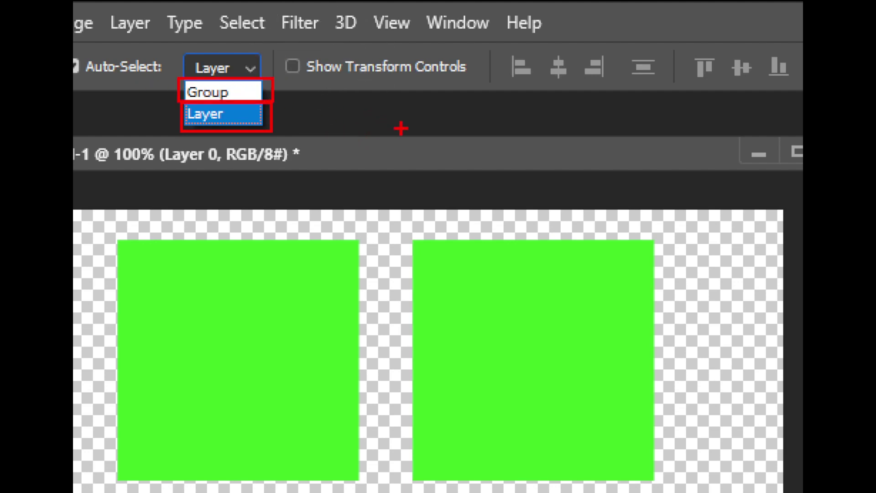
left_click(400, 128)
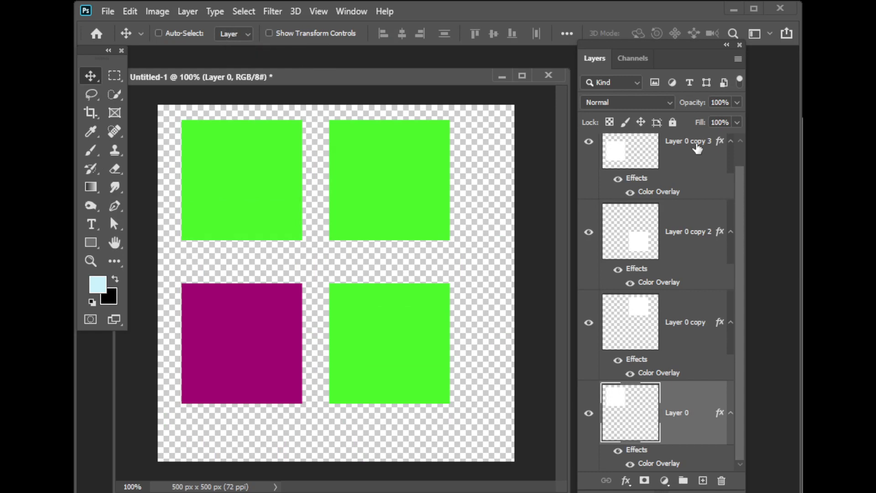
Bring the Layers panel next to the squares and activate the Move tool with Auto-Select off.
left_click_drag(653, 46, 584, 31)
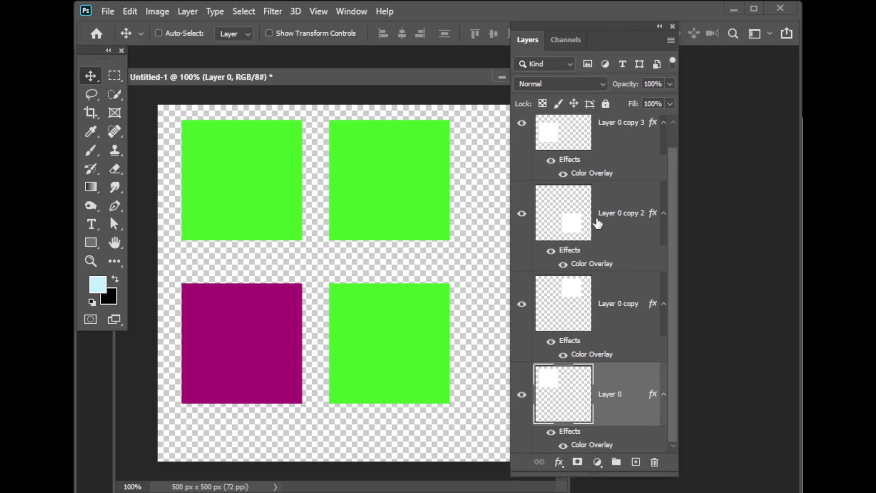
key("l")
key("v")
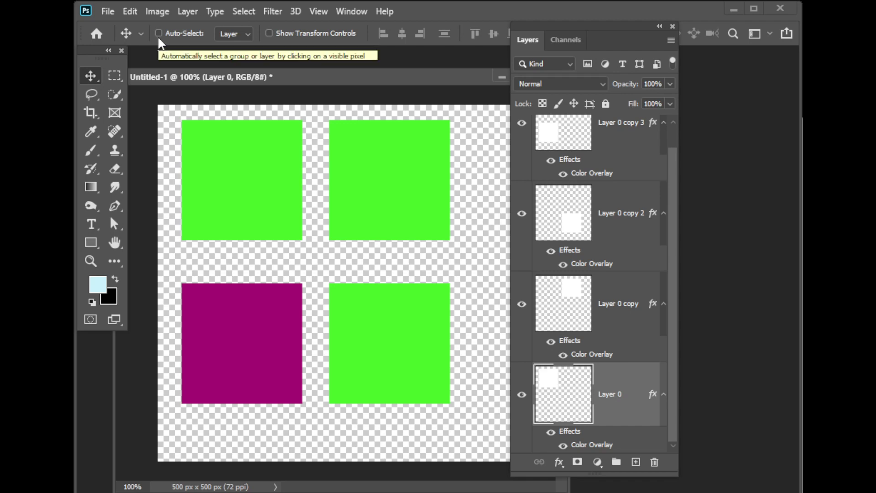
left_click(159, 33)
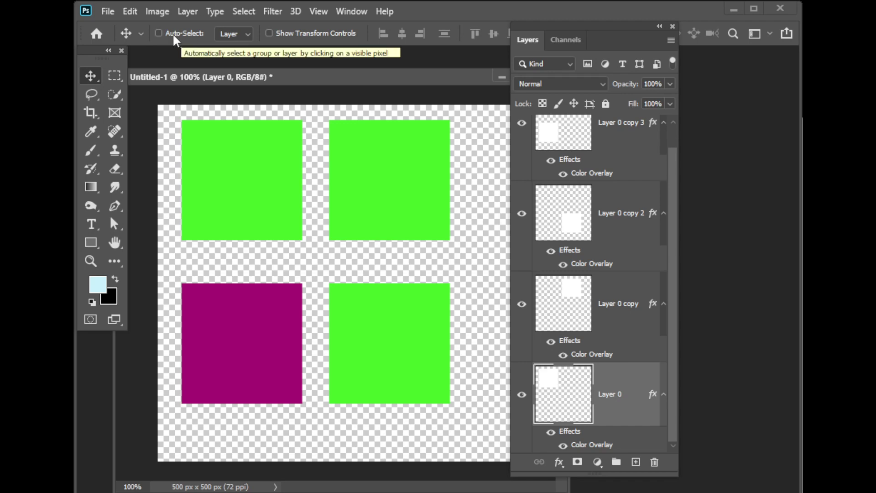
Select Layer 0 copy and then Layer 0 copy 2 from the layer list.
left_click(578, 297)
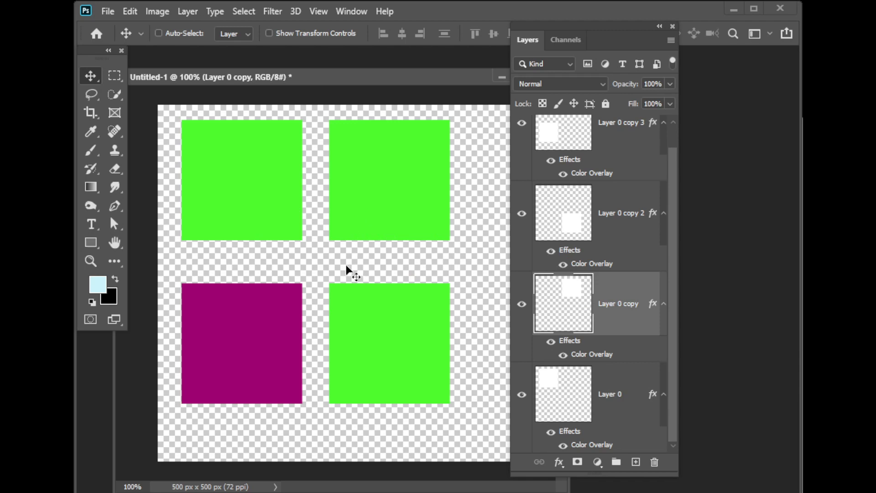
left_click_drag(345, 310, 362, 214)
left_click(579, 220)
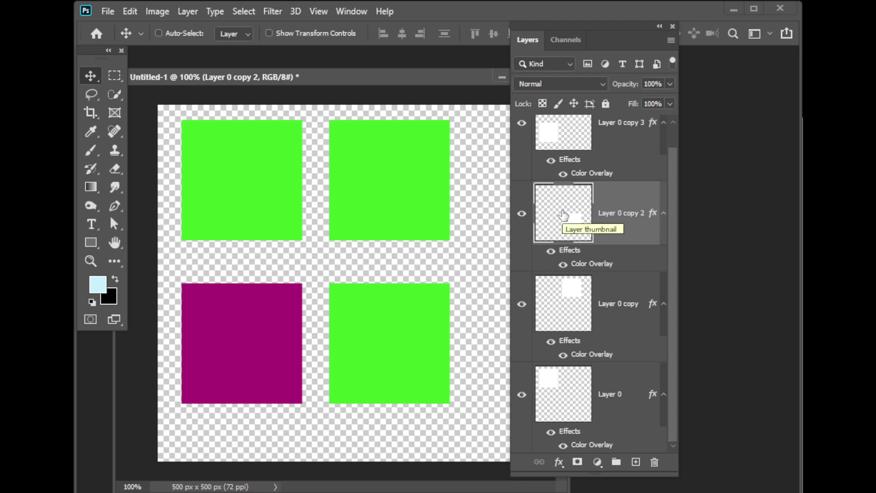
Hide and show Layer 0 copy 2 repeatedly with its visibility toggle, leaving it shown.
left_click(522, 215)
left_click(522, 215)
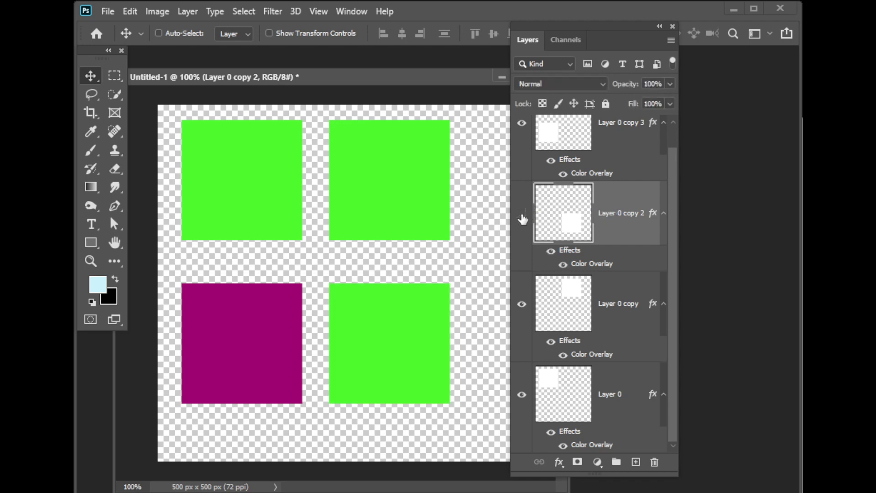
left_click(522, 216)
left_click(521, 215)
left_click(522, 215)
left_click(523, 215)
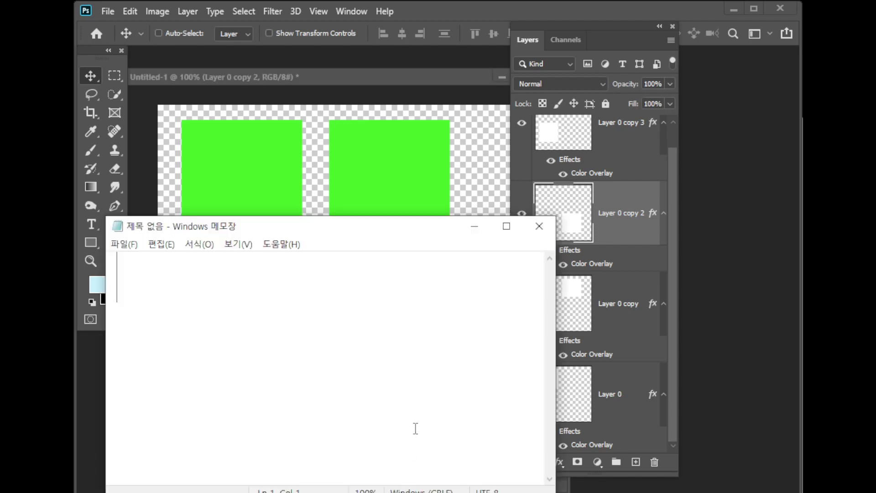
Write "가시성 단추" in the blank Notepad document, then minimise Notepad to return to Photoshop.
type("rk")
key("BackSpace")
key("BackSpace")
key("Hangul")
type("rktltjd eksx")
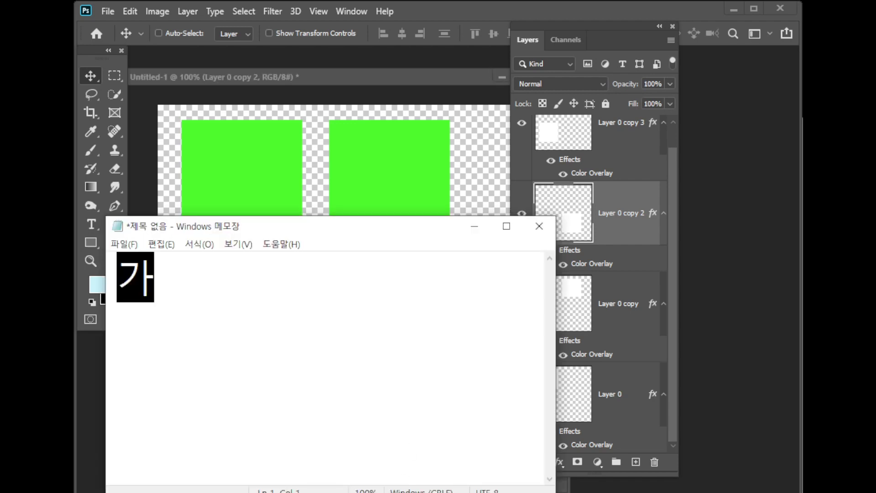
key("BackSpace")
type("cn")
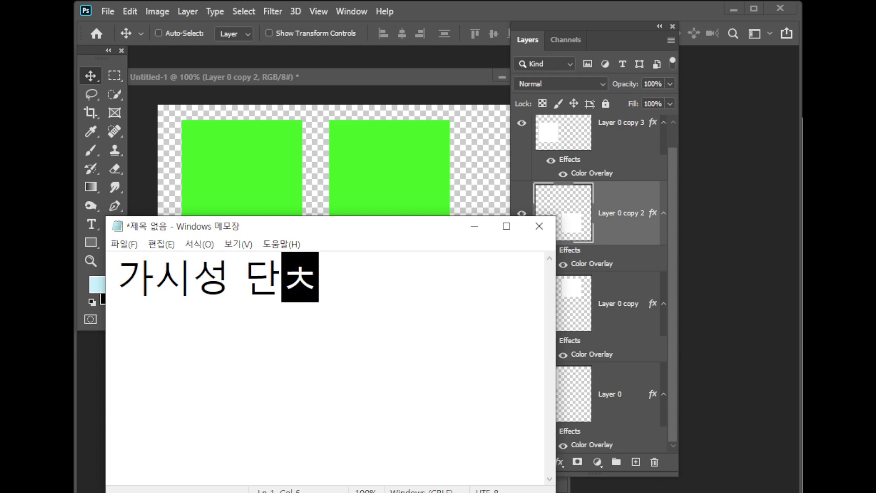
left_click(414, 411)
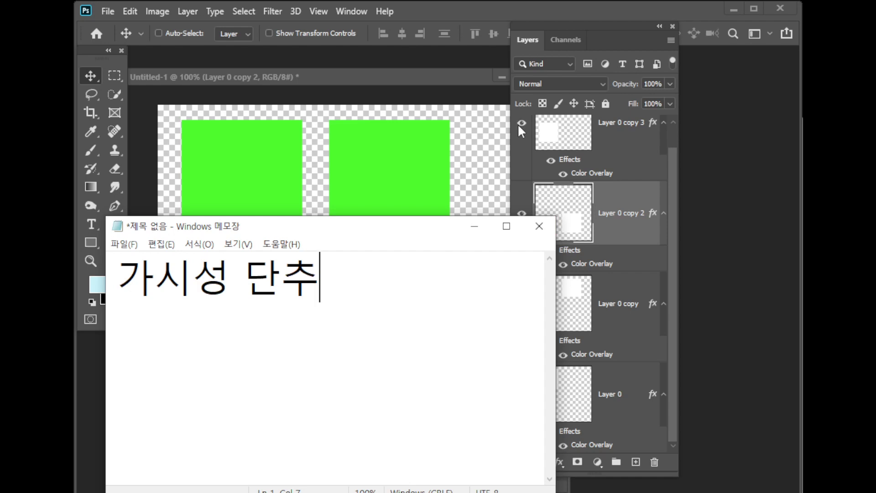
left_click(473, 221)
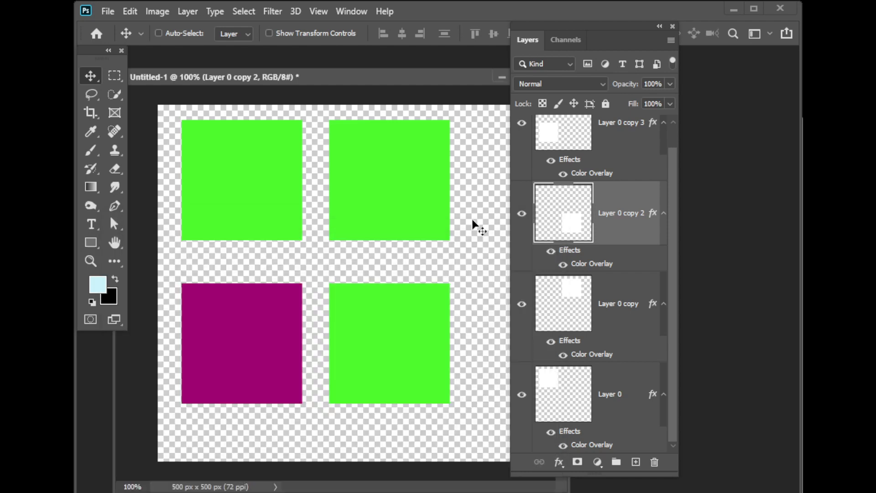
Hide Layer 0 copy 2 and show it again.
left_click(523, 214)
left_click(523, 218)
With Auto-Select enabled for layers, pick squares directly on the canvas, ending with the upper-left square of Layer 0.
left_click_drag(229, 333, 270, 331)
mouse_move(373, 334)
left_mouse_down()
mouse_move(384, 297)
mouse_move(377, 334)
left_mouse_up()
mouse_move(229, 334)
left_mouse_down()
mouse_move(231, 313)
mouse_move(229, 334)
left_mouse_up()
mouse_move(247, 339)
left_mouse_down()
mouse_move(250, 323)
mouse_move(247, 341)
left_mouse_up()
mouse_move(245, 186)
left_mouse_down()
mouse_move(236, 210)
mouse_move(242, 192)
left_mouse_up()
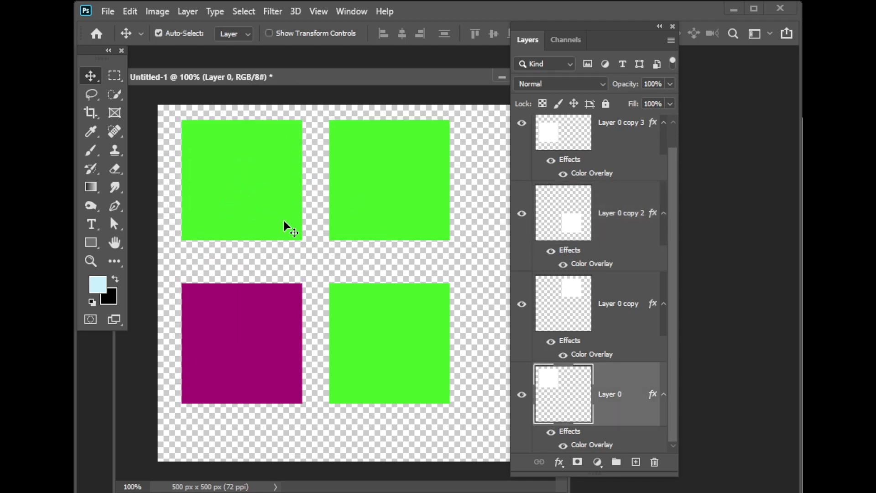
Cycle the layer selection through all four squares by picking them on the canvas, ending on Layer 0.
left_click(392, 198)
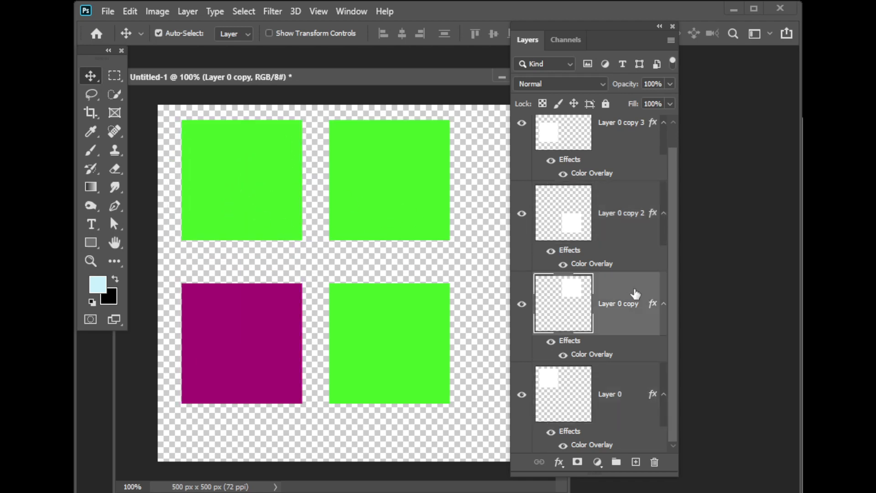
mouse_move(395, 186)
left_mouse_down()
mouse_move(410, 203)
mouse_move(398, 190)
left_mouse_up()
mouse_move(391, 346)
left_mouse_down()
mouse_move(420, 348)
mouse_move(394, 347)
left_mouse_up()
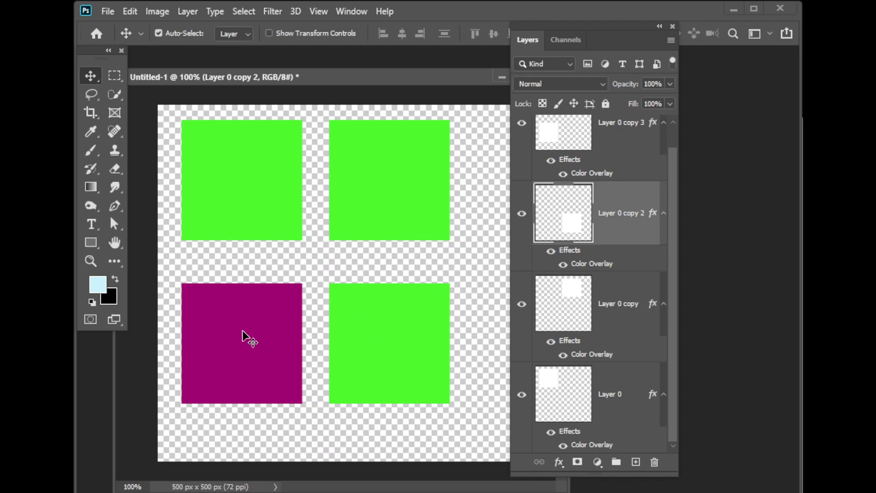
left_click(352, 200)
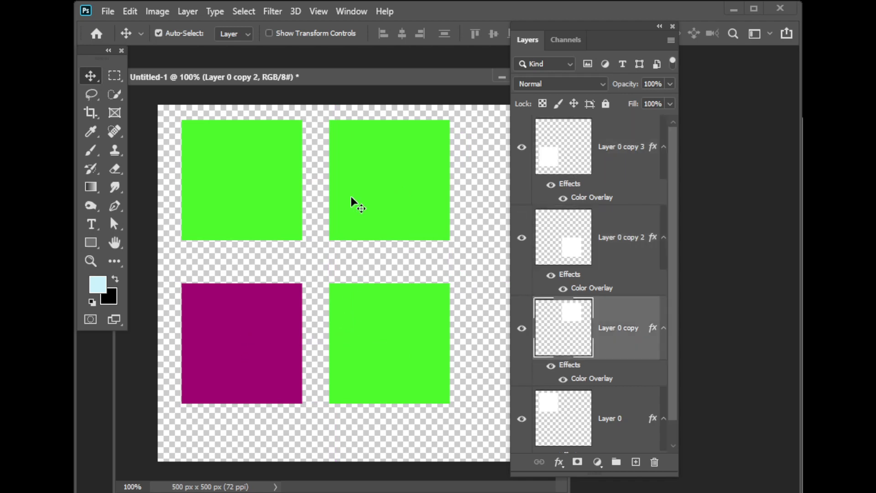
left_click(218, 201)
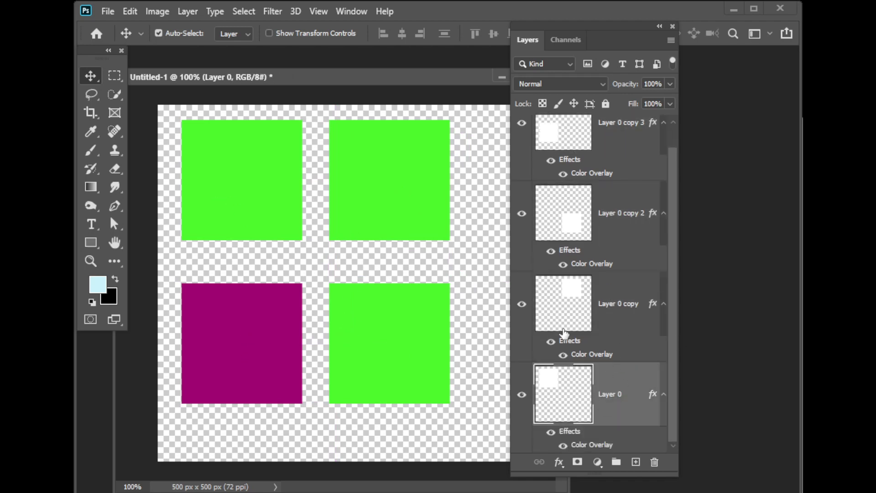
left_click(374, 182)
left_click(382, 320)
left_click(189, 343)
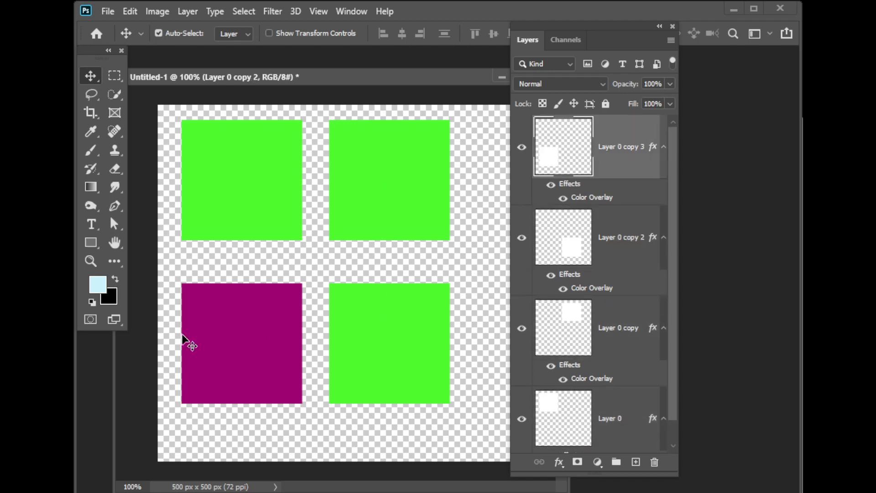
left_click(217, 178)
left_click(355, 223)
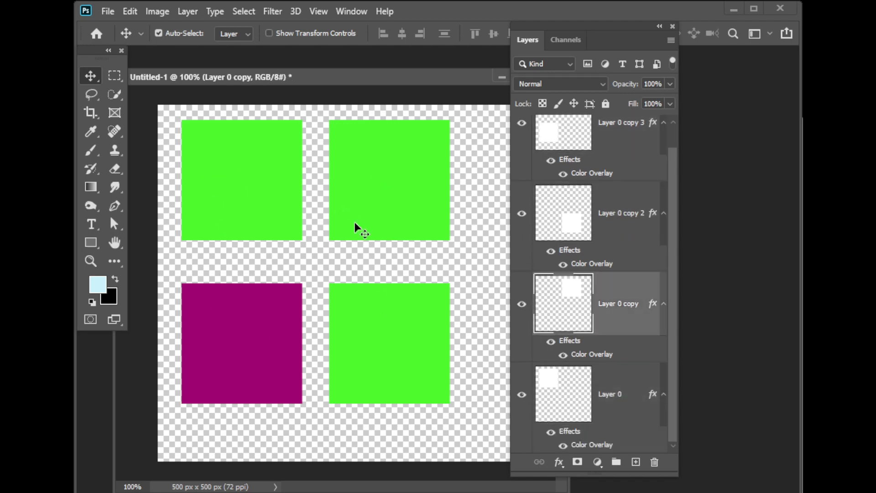
left_click(355, 312)
left_click(230, 349)
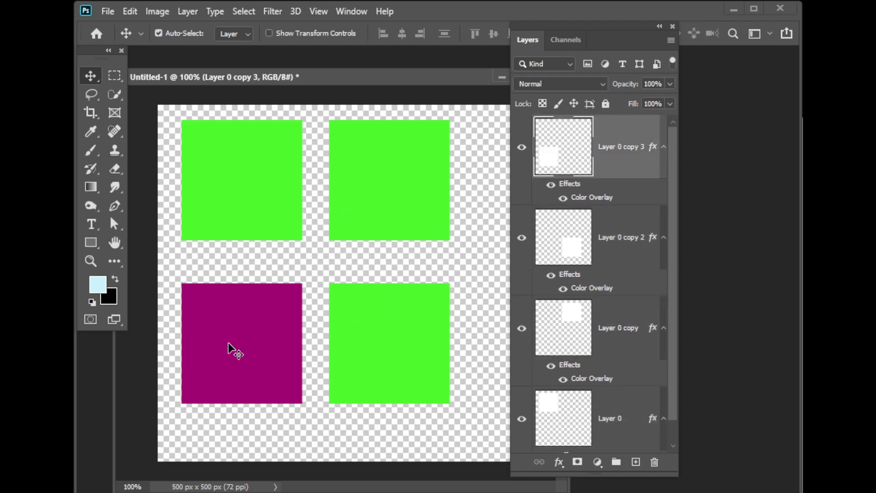
left_click(231, 207)
left_click(370, 197)
left_click(371, 314)
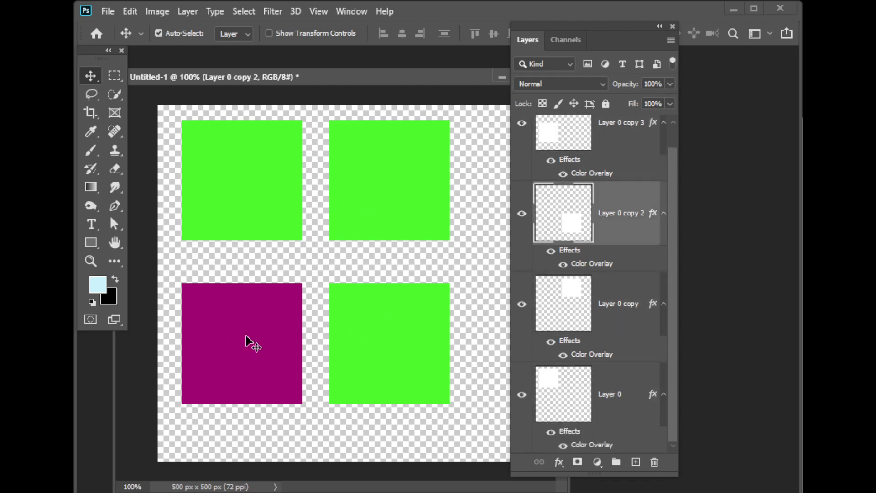
left_click(246, 336)
left_click(266, 213)
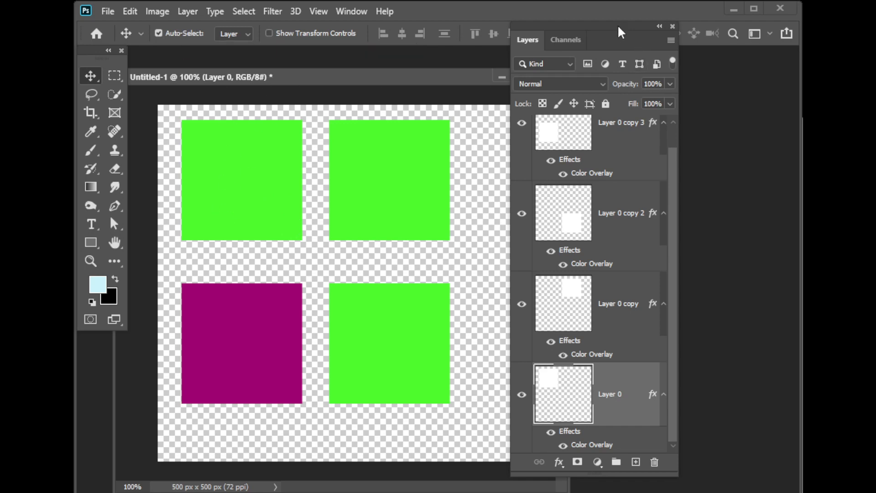
Reposition the floating Layers panel and the document window so they no longer overlap.
left_click_drag(619, 27, 693, 59)
left_click_drag(472, 74, 489, 66)
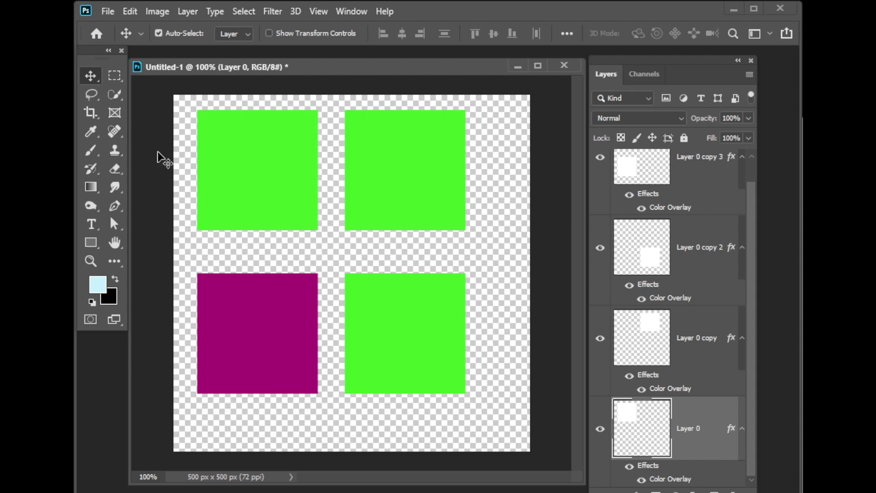
Select both upper squares with a selection box around them on the canvas and move them slightly down together.
mouse_move(150, 149)
left_mouse_down()
mouse_move(174, 168)
mouse_move(300, 206)
mouse_move(387, 207)
left_mouse_up()
left_click_drag(476, 210, 511, 212)
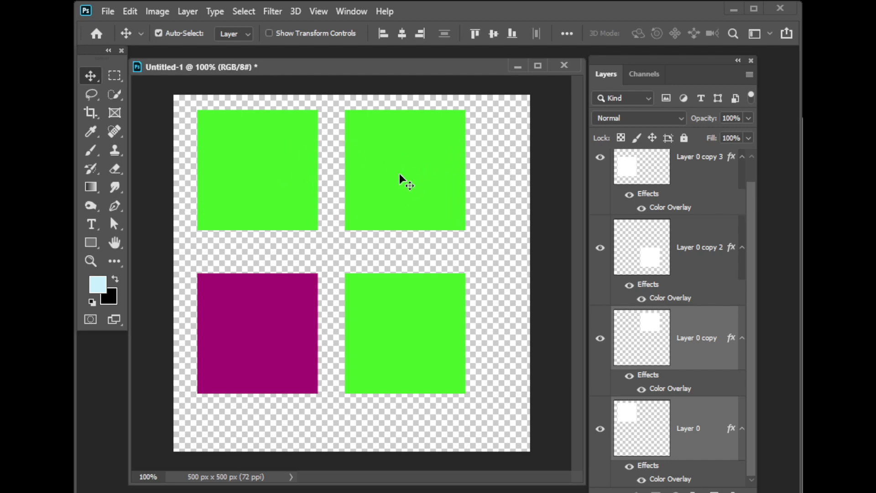
mouse_move(400, 184)
left_mouse_down()
mouse_move(375, 211)
mouse_move(391, 246)
mouse_move(422, 246)
mouse_move(422, 206)
mouse_move(388, 222)
mouse_move(419, 210)
mouse_move(413, 198)
mouse_move(391, 204)
mouse_move(417, 225)
mouse_move(419, 194)
mouse_move(405, 196)
left_mouse_up()
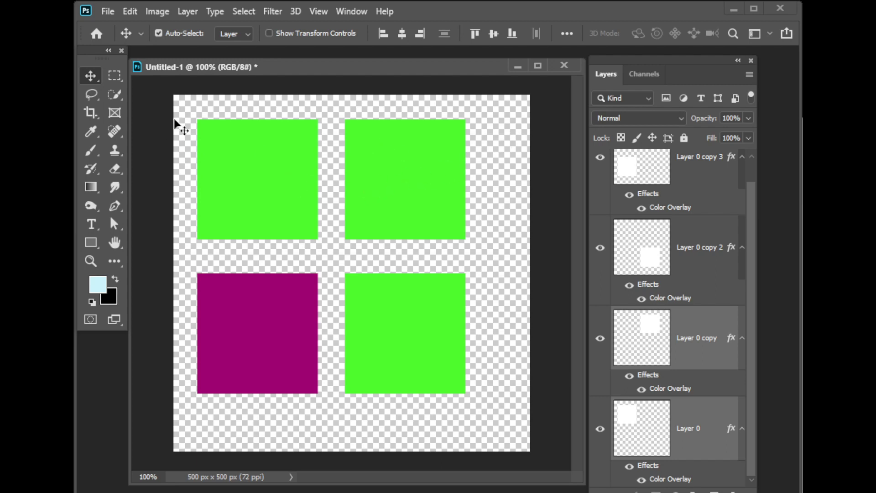
Select all four squares with a selection box on the canvas and shift them together slightly right and down.
left_click_drag(178, 115, 481, 391)
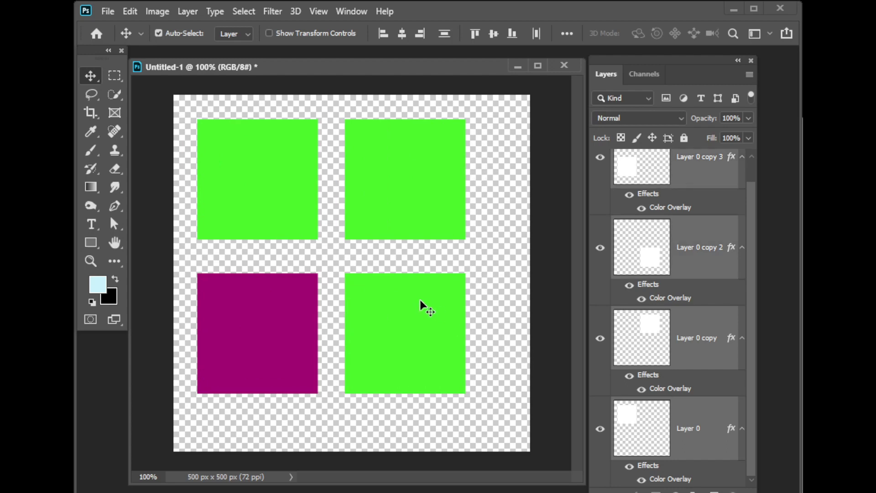
left_click_drag(413, 318, 427, 328)
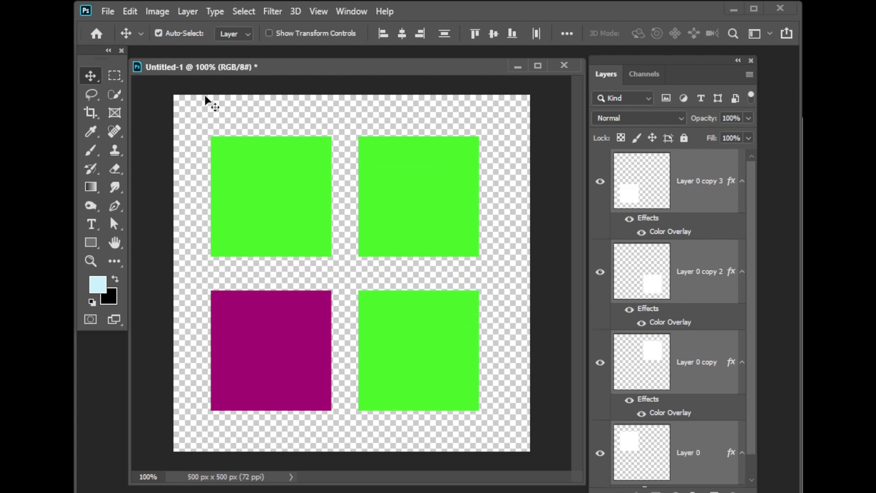
Set the Move tool's Auto-Select to Group and reposition the floating Layers panel so that it shows fully.
left_click(235, 34)
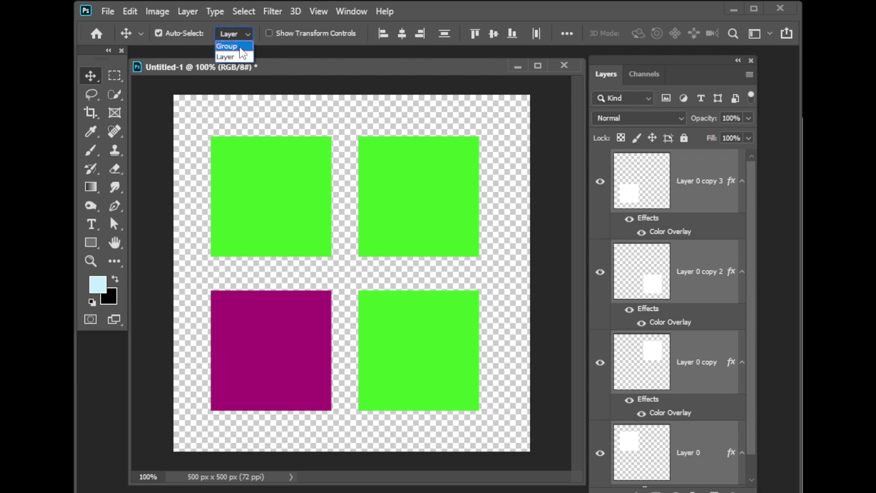
left_click(237, 47)
left_click_drag(604, 68, 522, 18)
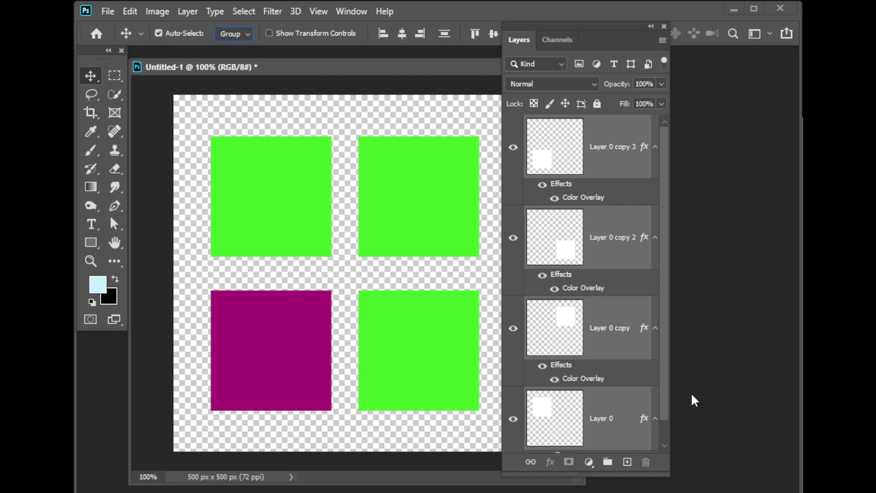
Practise selecting Layer 0 copy 3 and Layer 0 copy 2 together in the layer list.
left_click(616, 165)
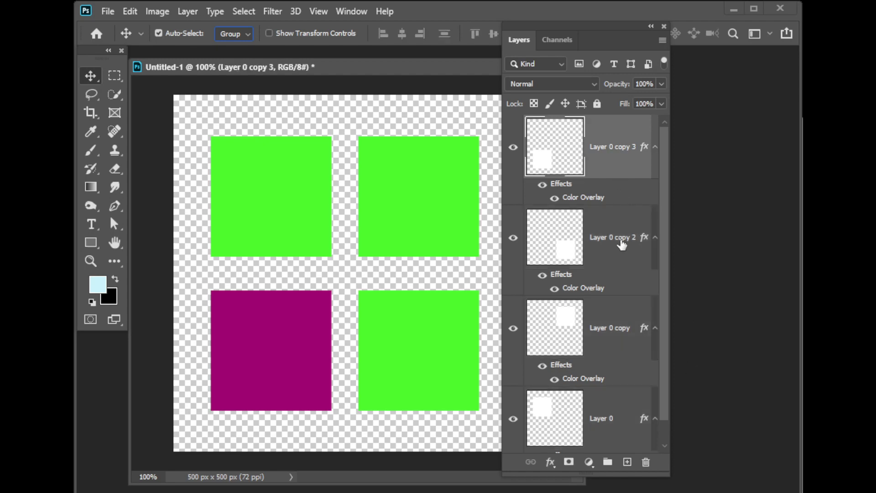
left_click(622, 243)
left_click(616, 165)
left_click(609, 232, "shift")
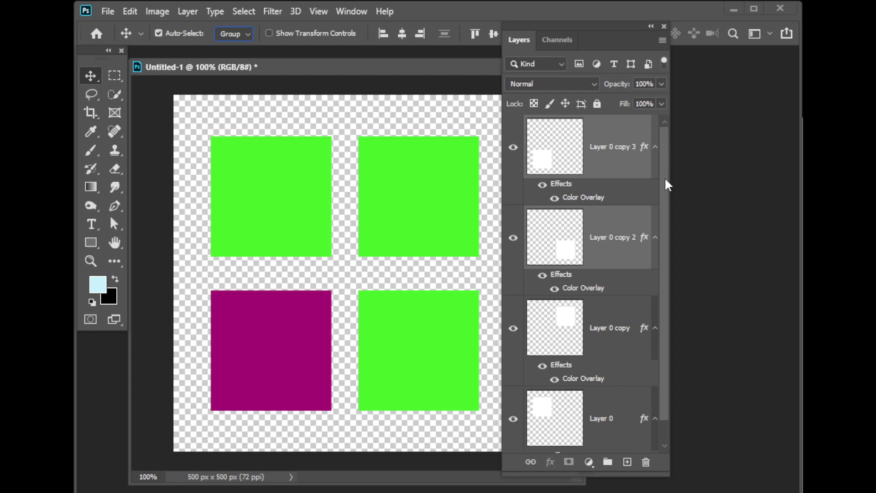
left_click(602, 147)
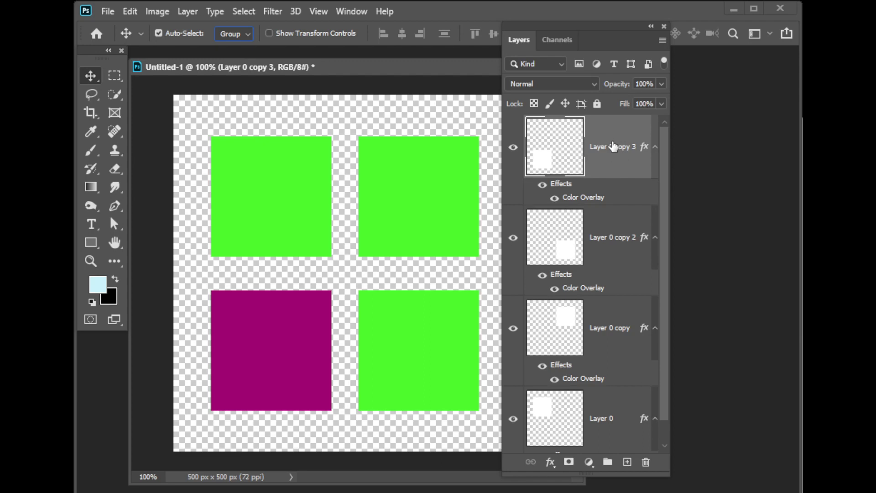
left_click(622, 238, "shift")
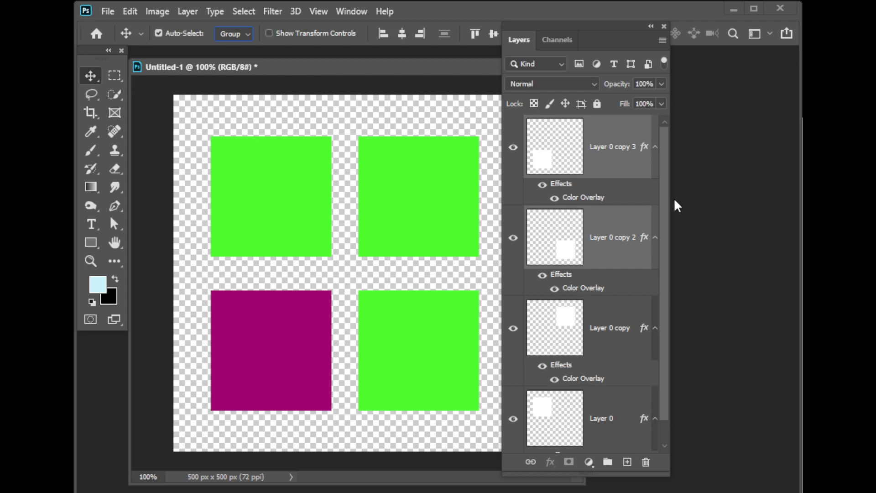
Select the range from Layer 0 copy 3 to Layer 0, and remove the layers from the selection one by one.
left_click(605, 149)
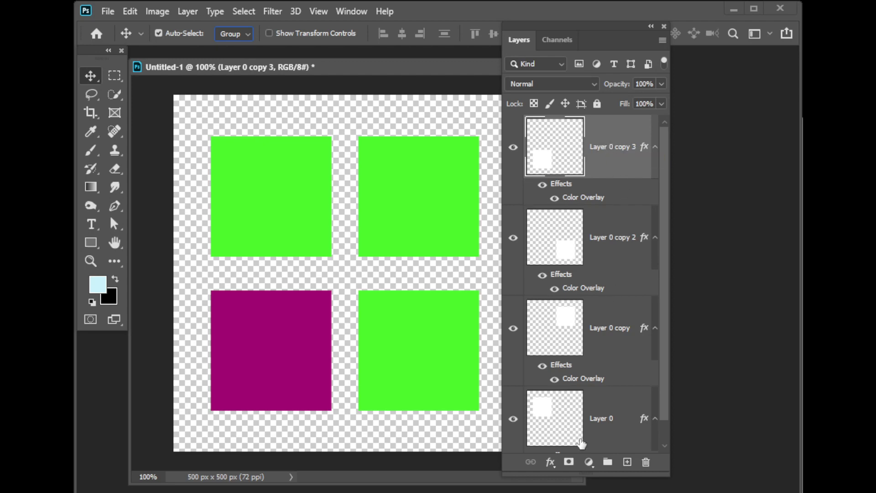
left_click(607, 417, "shift")
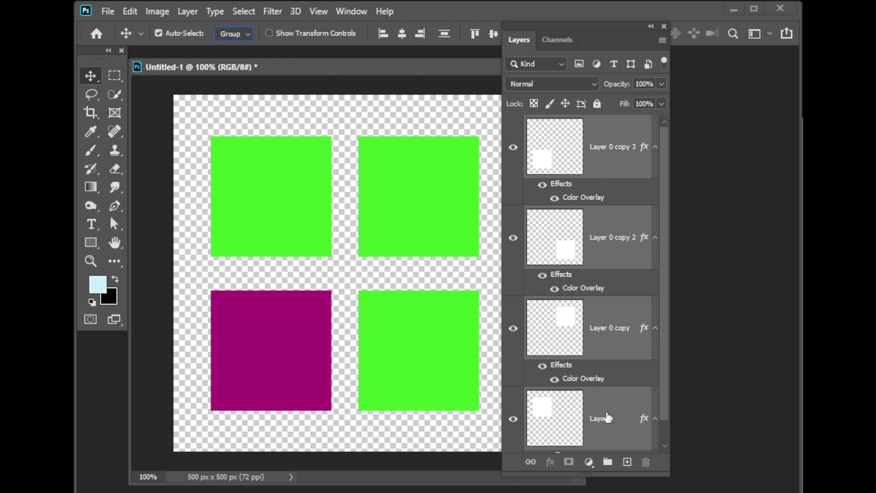
key("ctrl")
left_click(619, 331, "ctrl")
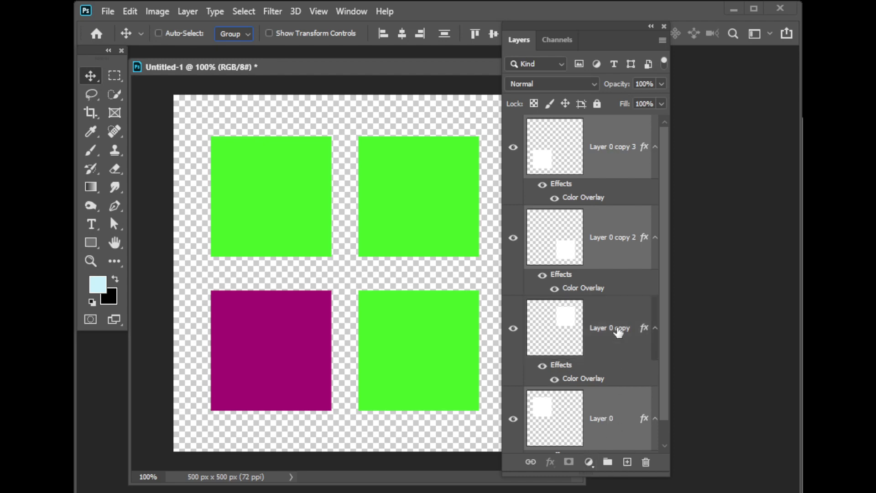
left_click(614, 233, "ctrl")
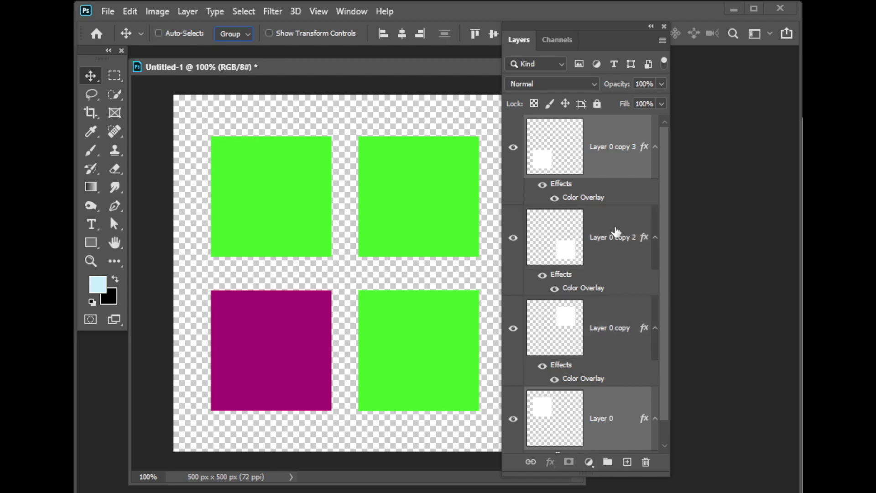
left_click(606, 138, "ctrl")
left_click(610, 381, "ctrl")
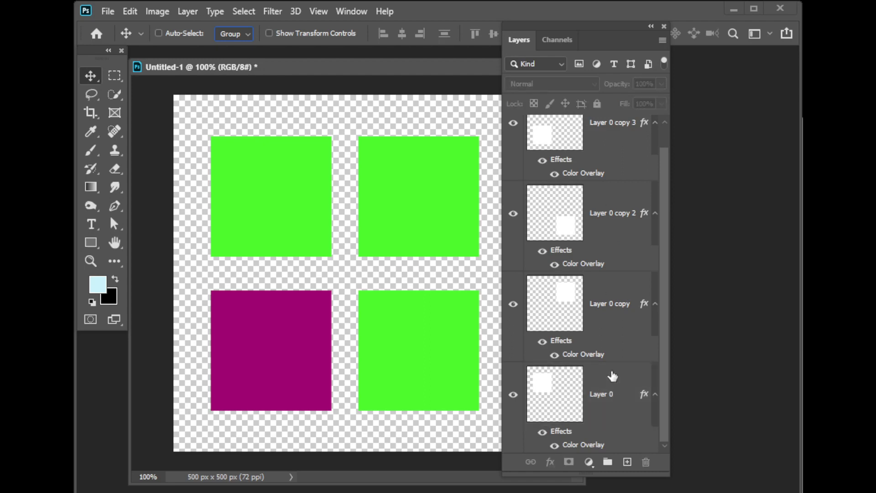
Select Layer 0 copy alone, the full range from Layer 0 copy 3 to Layer 0, and finally only Layer 0 copy 2.
left_click(600, 311)
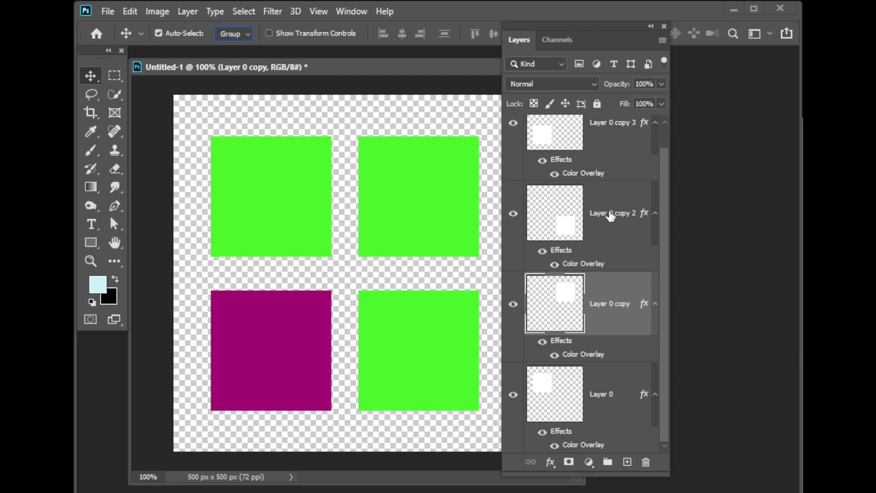
left_click(612, 137)
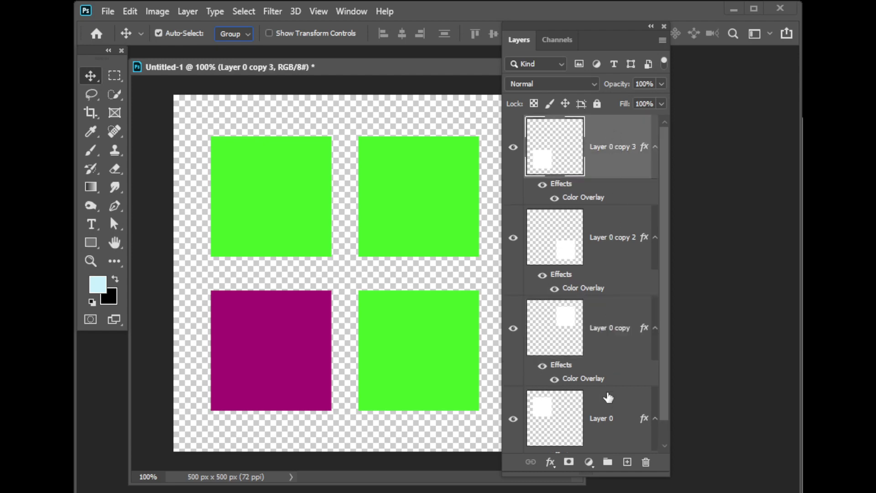
left_click(605, 418, "shift")
left_click(607, 230)
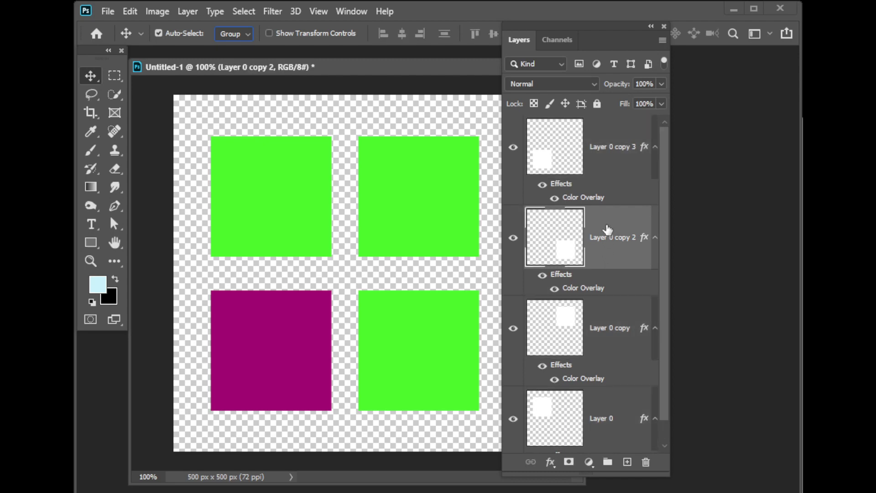
Group Layer 0 copy 3 and Layer 0 copy 2 and expand the new group.
left_click(603, 146)
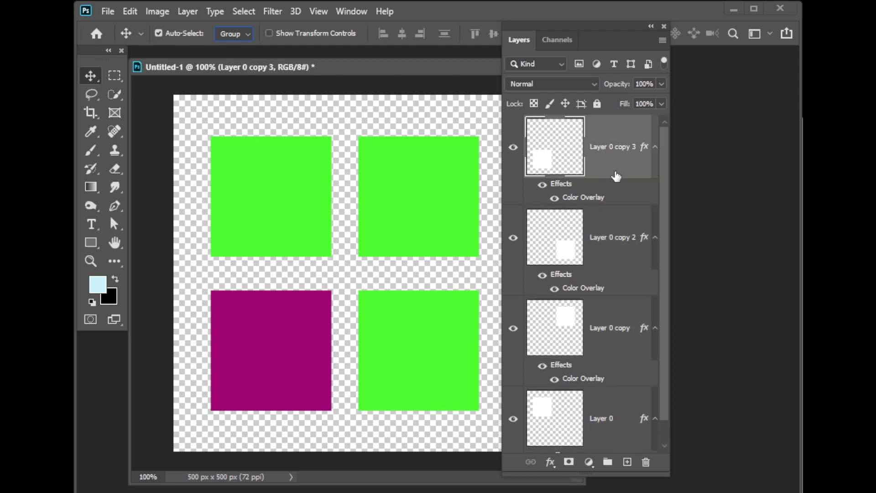
left_click(615, 234, "shift")
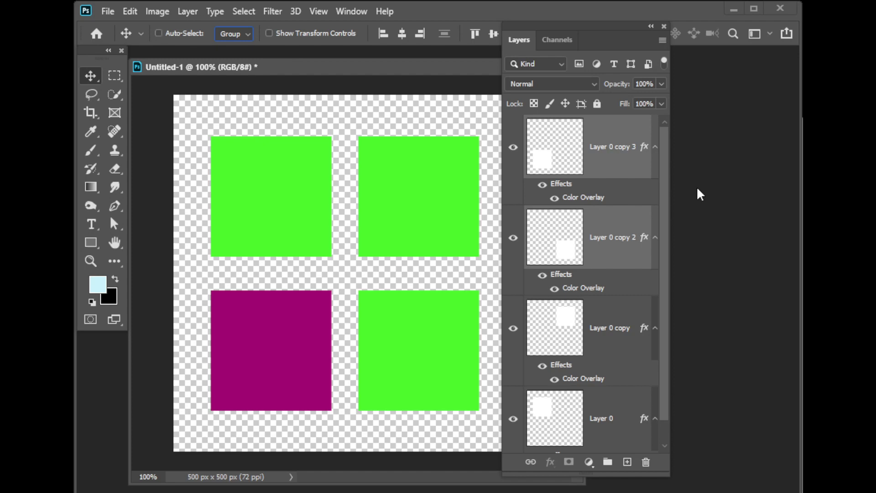
key("ctrl+g")
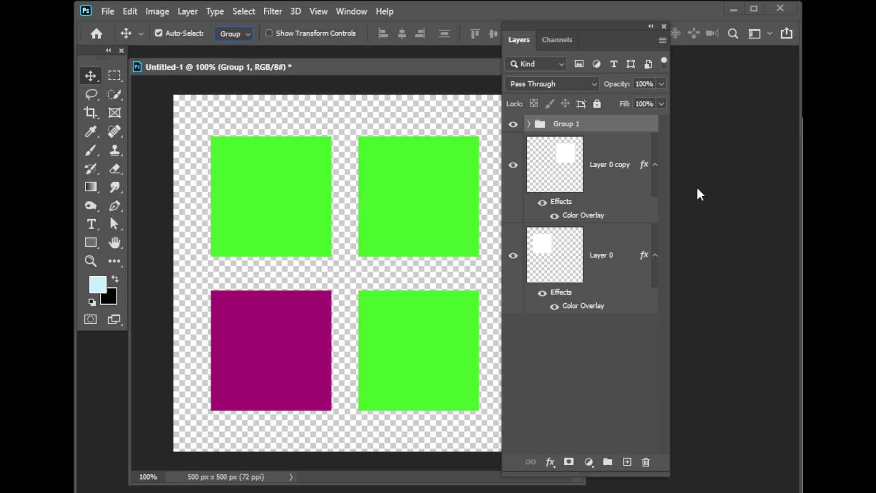
left_click(528, 124)
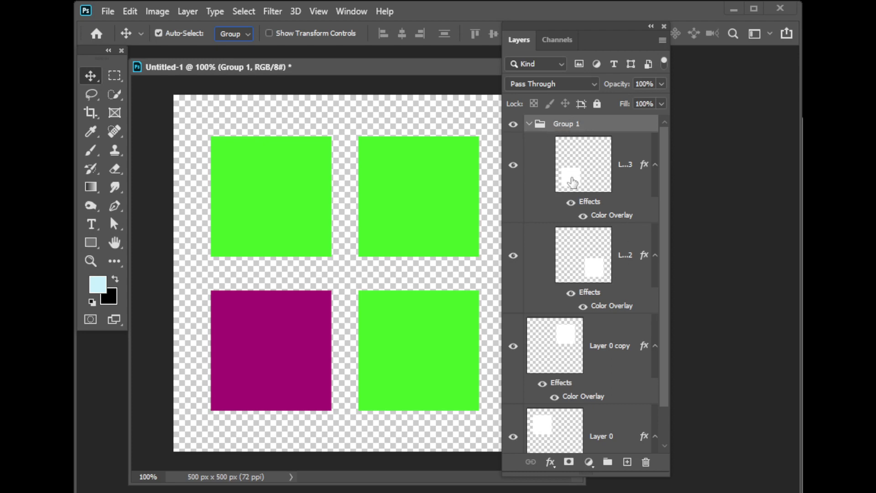
Group Layer 0 copy and Layer 0, expand the new group, and enlarge the Layers panel to show its contents.
left_click(615, 346)
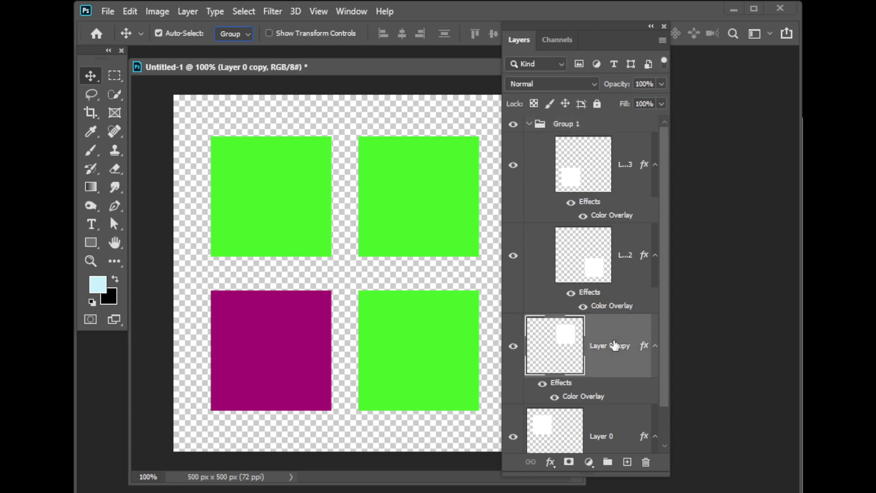
left_click(602, 431, "shift")
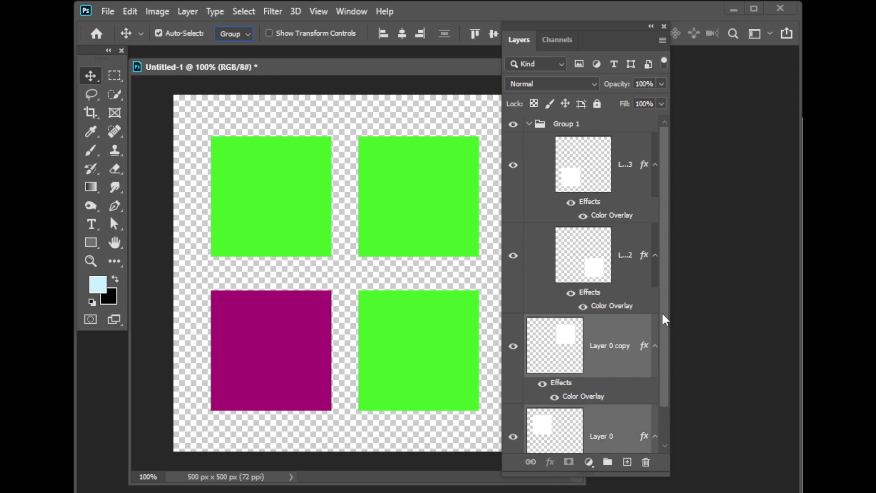
left_click_drag(663, 320, 676, 374)
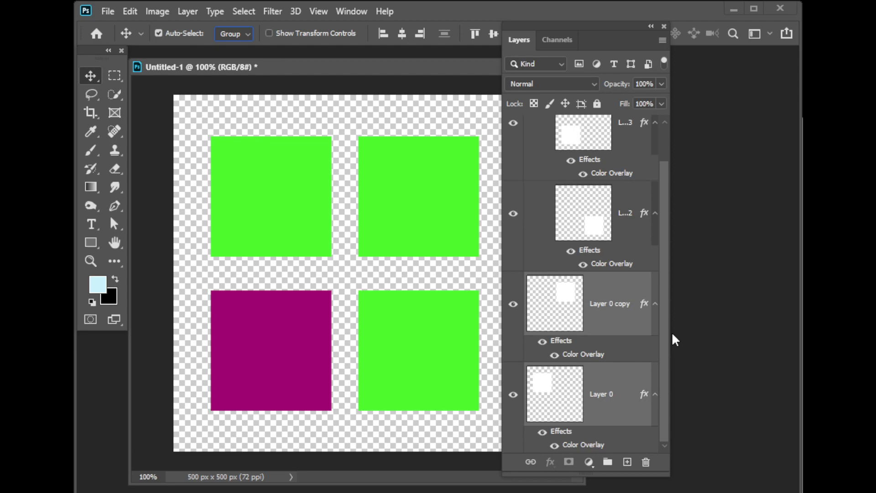
key("ctrl+g")
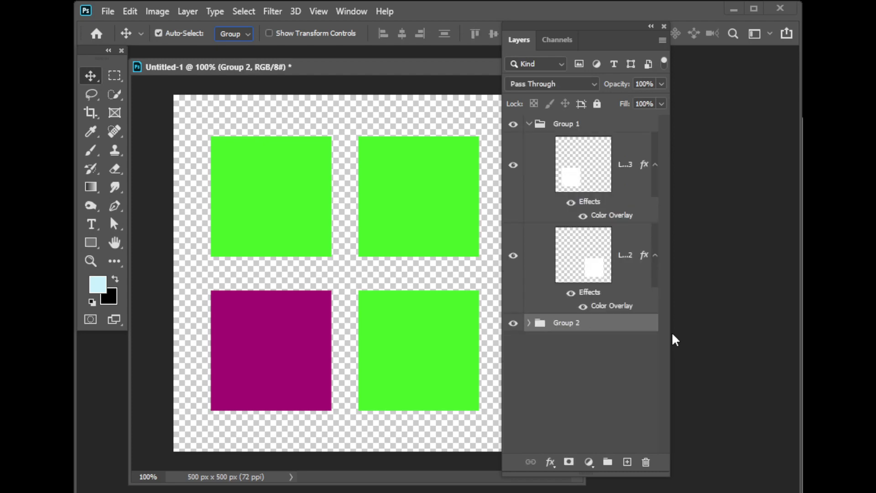
left_click(529, 323)
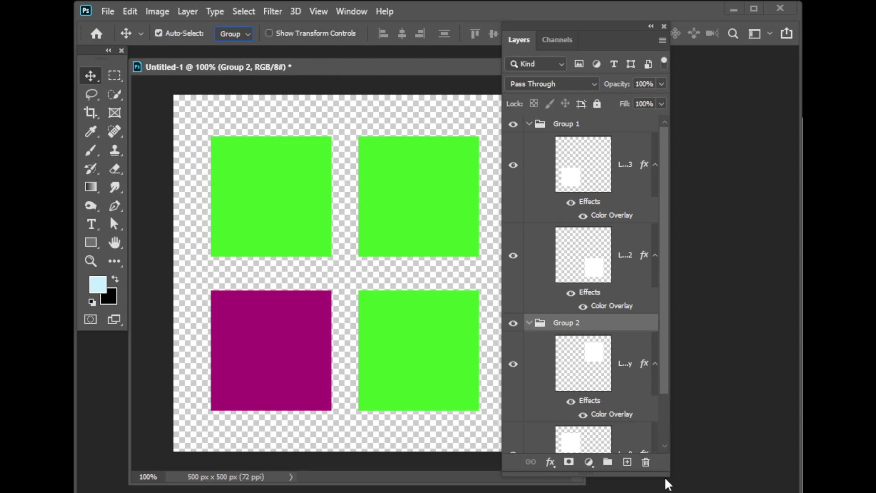
left_click_drag(664, 475, 666, 492)
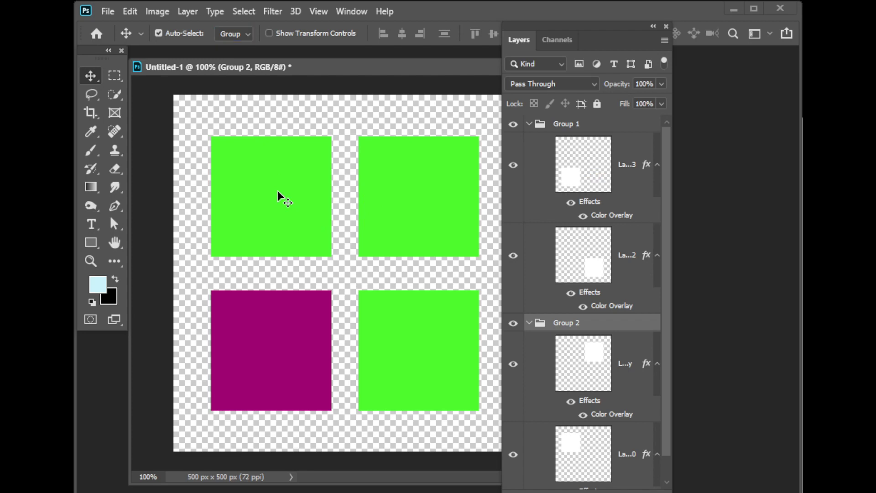
Pick squares on the canvas to alternate the selection between Group 1 and Group 2, ending on Group 2.
left_click(415, 341)
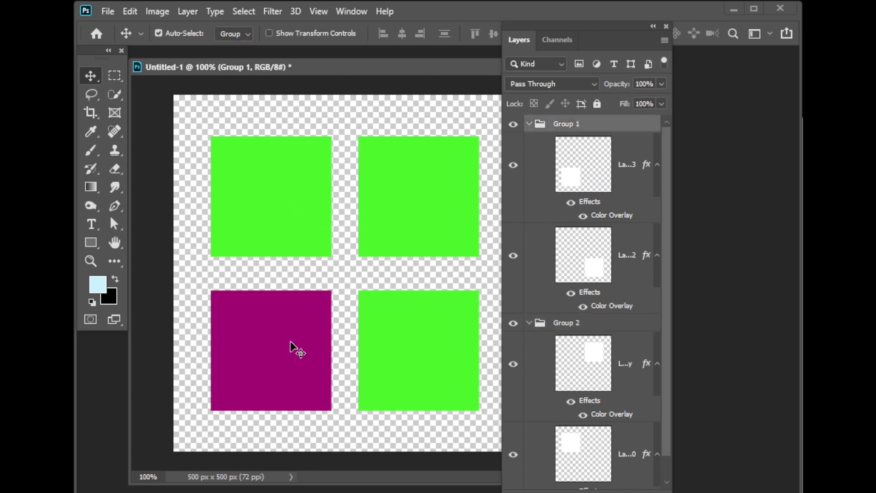
left_click(286, 227)
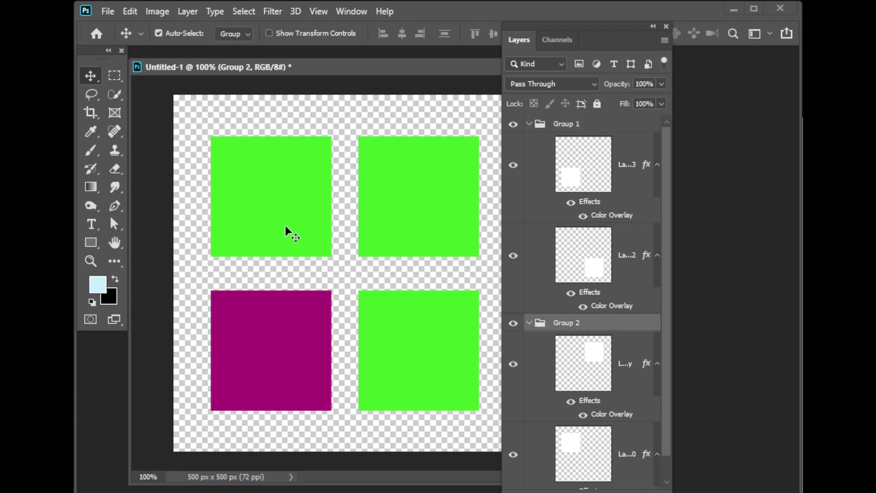
left_click(428, 354)
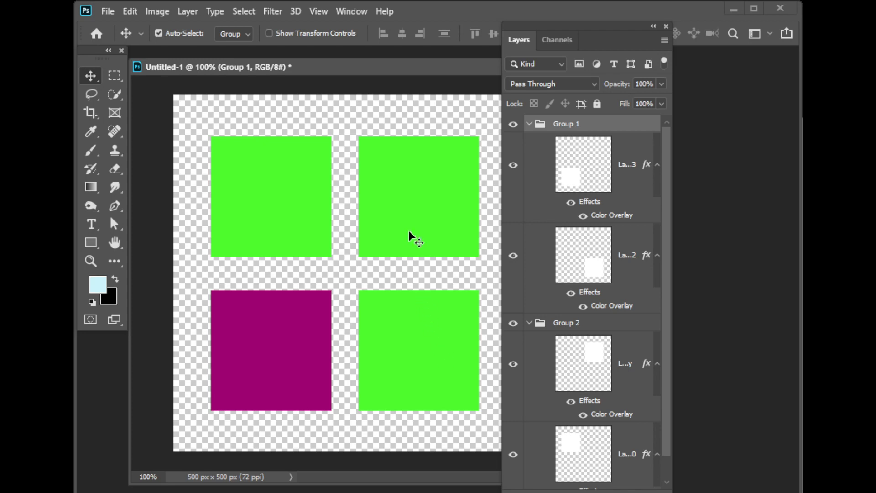
left_click(409, 229)
left_click(411, 358)
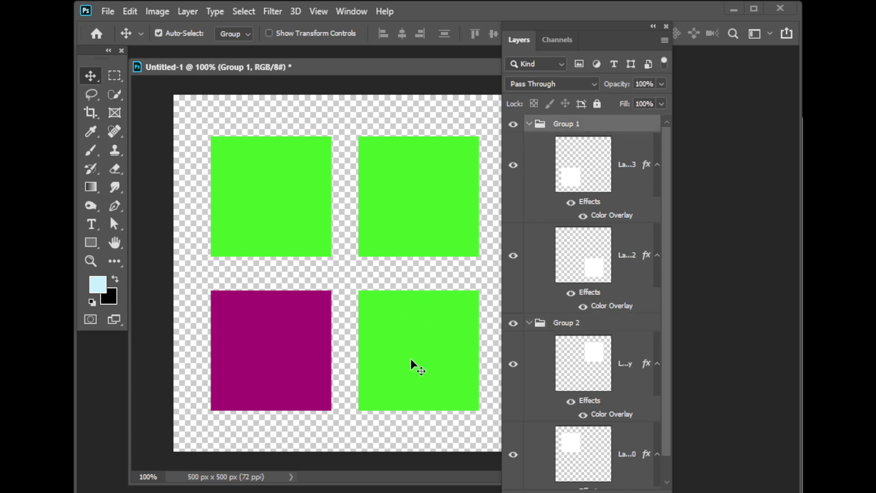
left_click(294, 212)
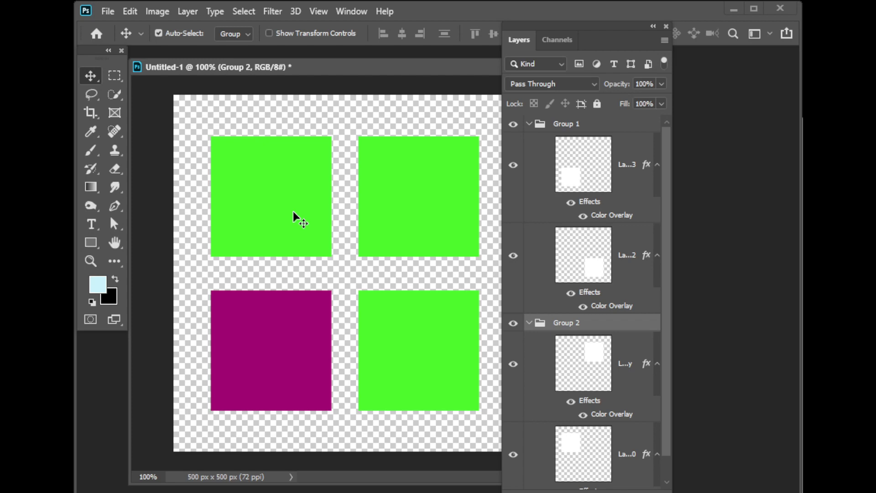
Rename Group 2 as 2.
double_click(570, 324)
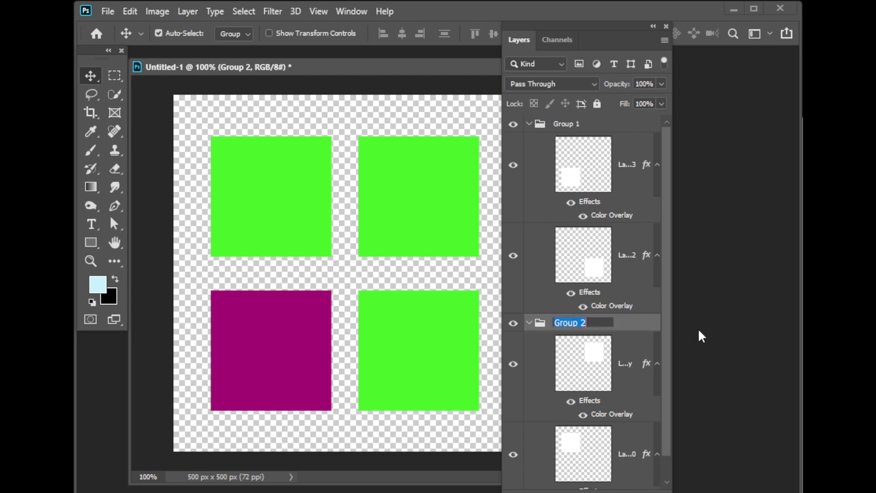
type("2")
key("Return")
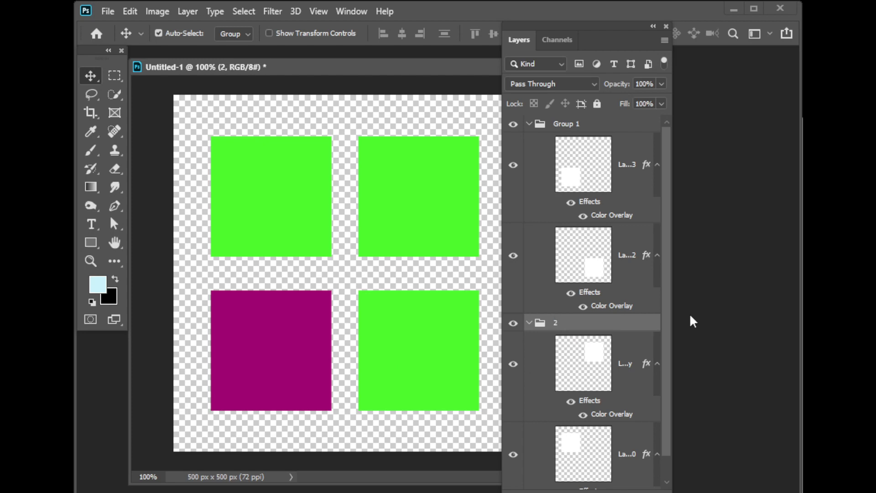
Rename Group 1 as 1 and widen the Layers panel until the full layer names can be read.
double_click(569, 124)
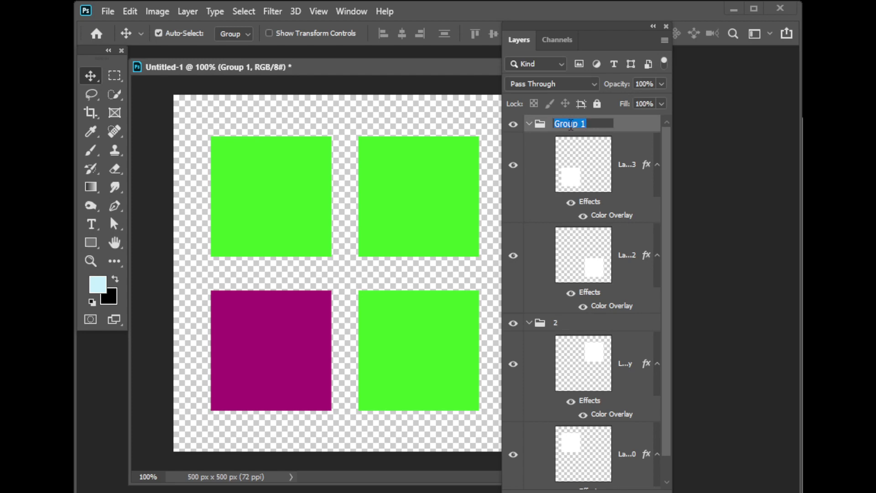
type("1")
key("Return")
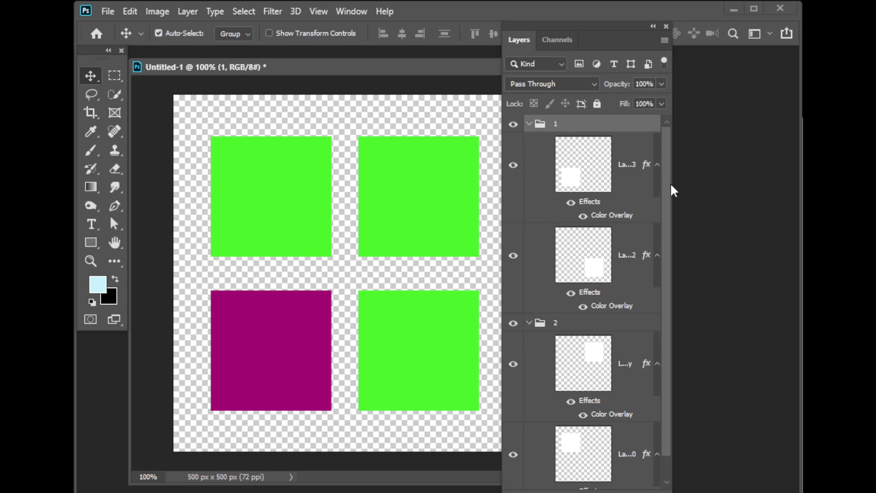
left_click_drag(671, 182, 747, 177)
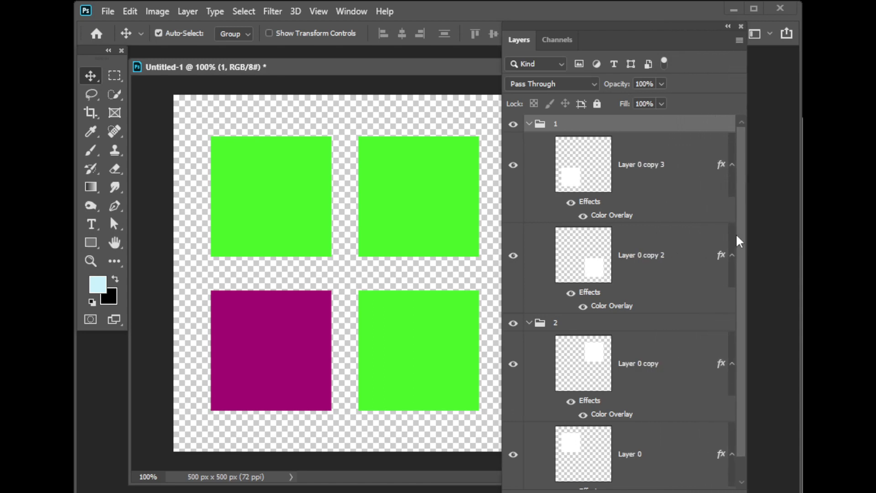
Rename the layer Layer 0 copy 3 in group 1 as 왼쪽하단1.
double_click(649, 165)
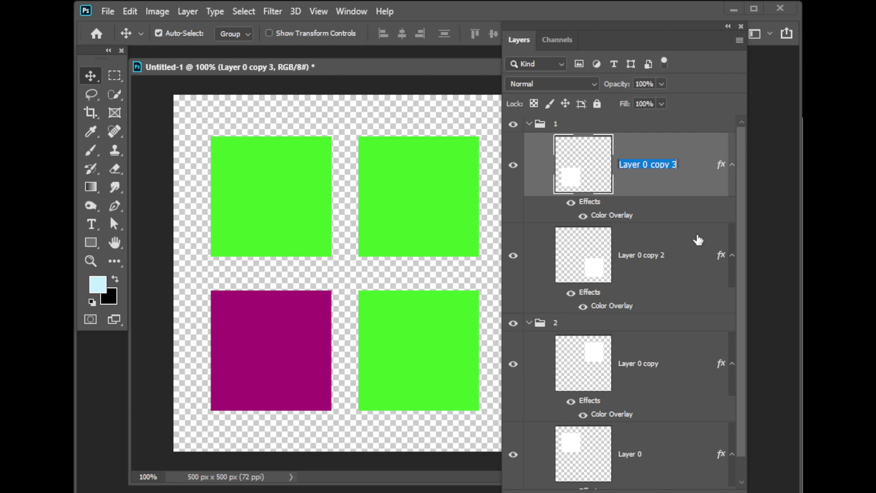
key("BackSpace")
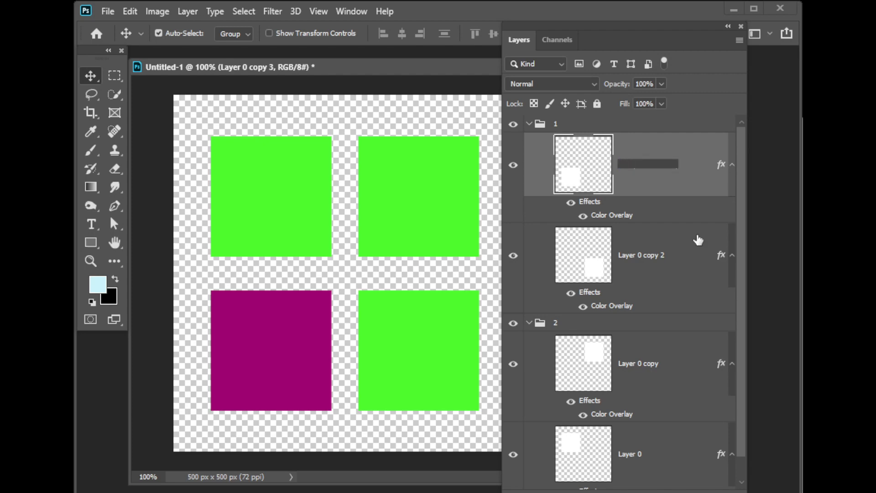
type("왼쪽하단1")
key("Return")
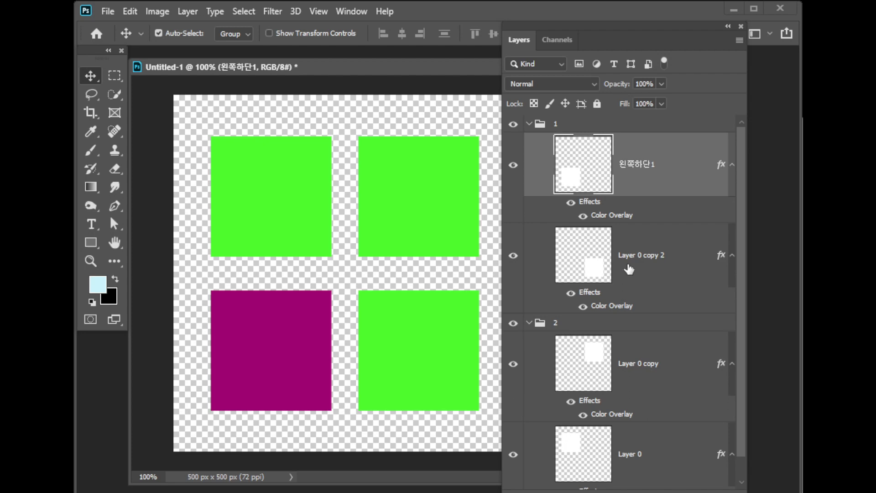
Collapse groups 1 and 2 one by one and expand both again at once.
left_click(528, 124)
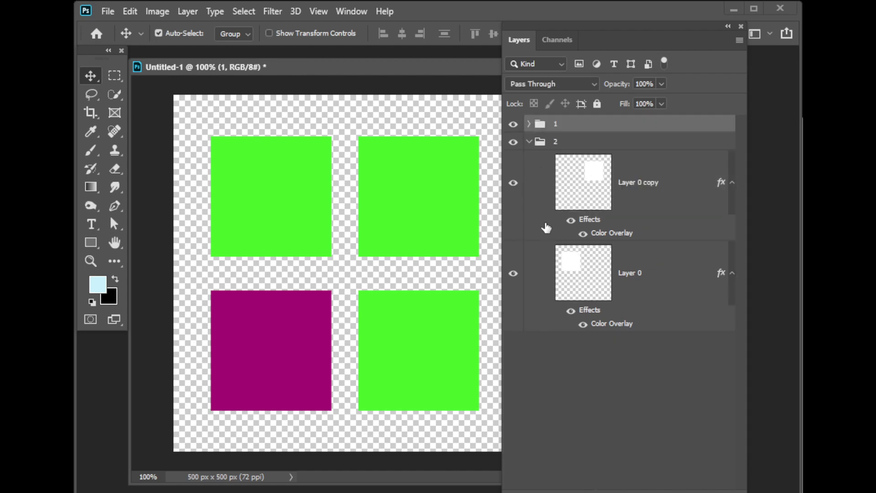
left_click(529, 141)
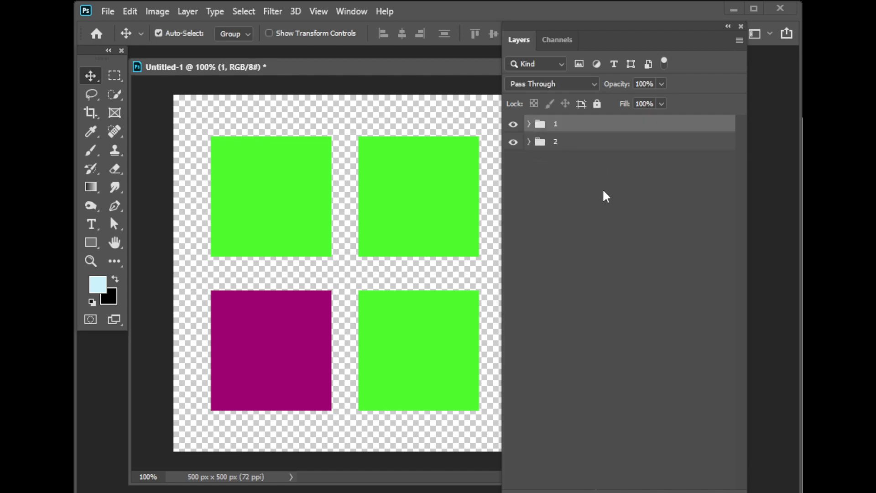
key("ctrl")
left_click(529, 124)
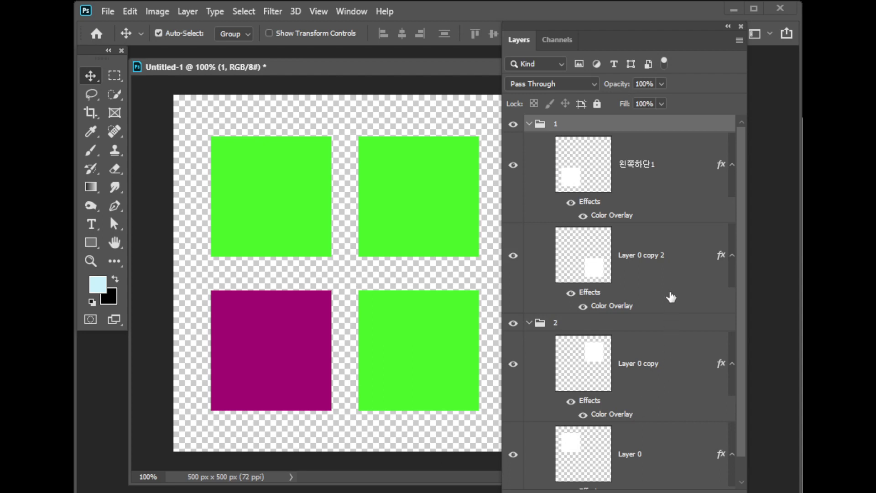
Move the Layers panel up and extend its height so the contents of both groups fit.
left_click_drag(742, 227, 735, 193)
left_click_drag(653, 24, 646, 9)
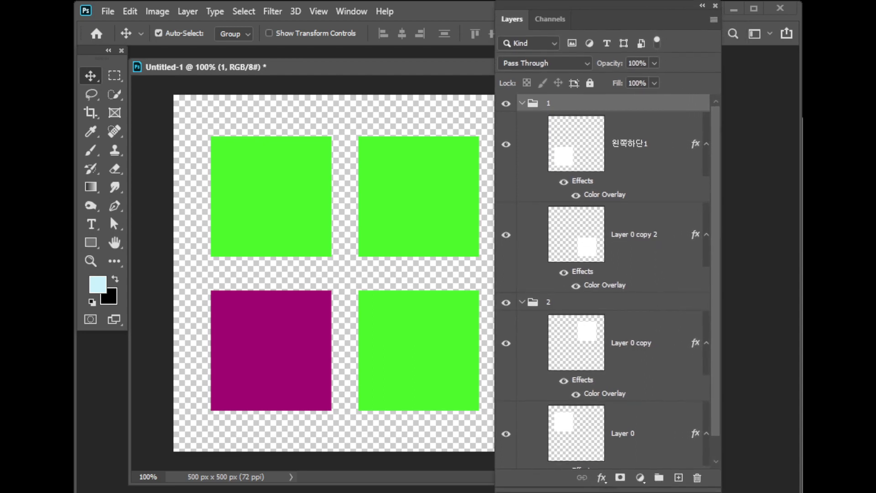
left_click_drag(650, 488, 650, 492)
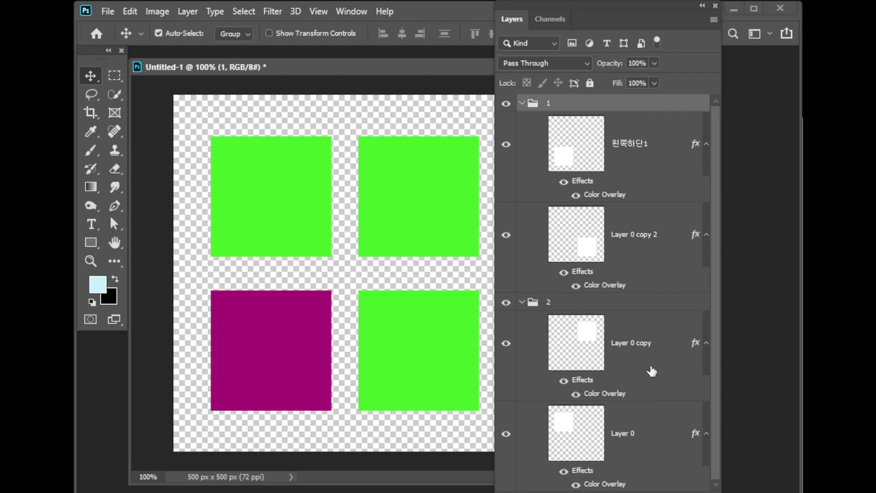
Put Layer 0 copy 2 into a new nested group inside group 1 and rename that group as 3.
left_click(627, 252)
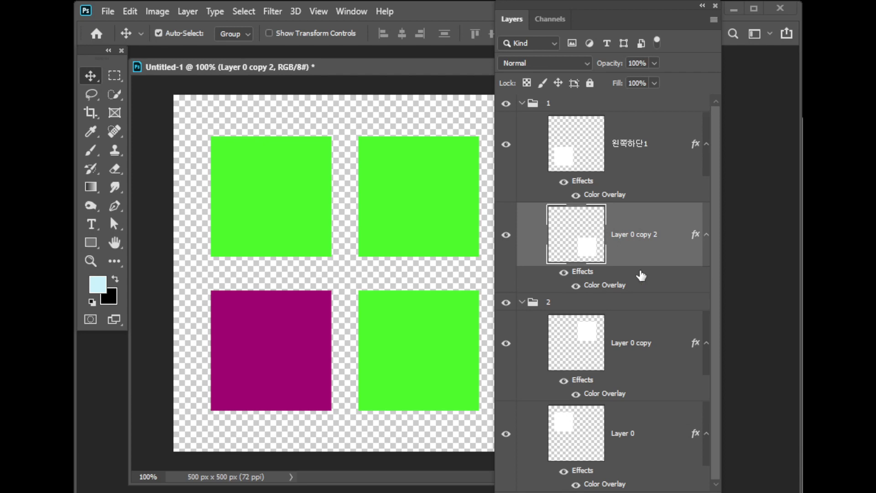
key("ctrl+g")
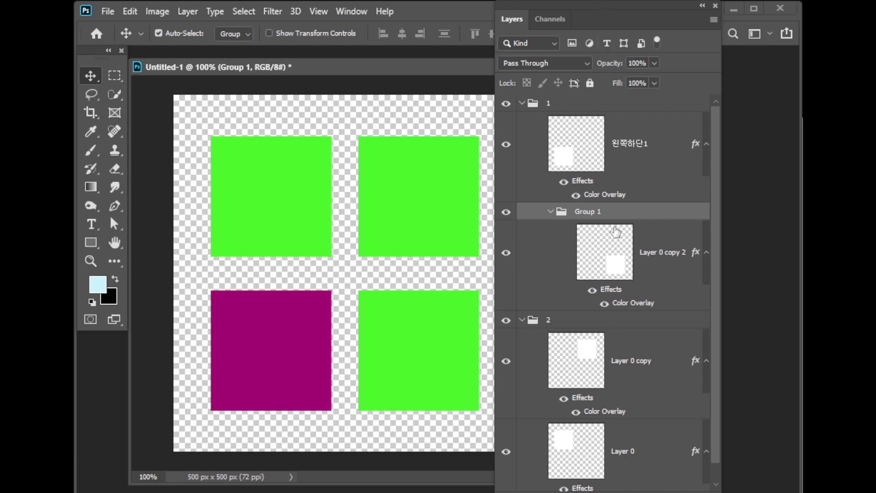
double_click(586, 209)
type("3")
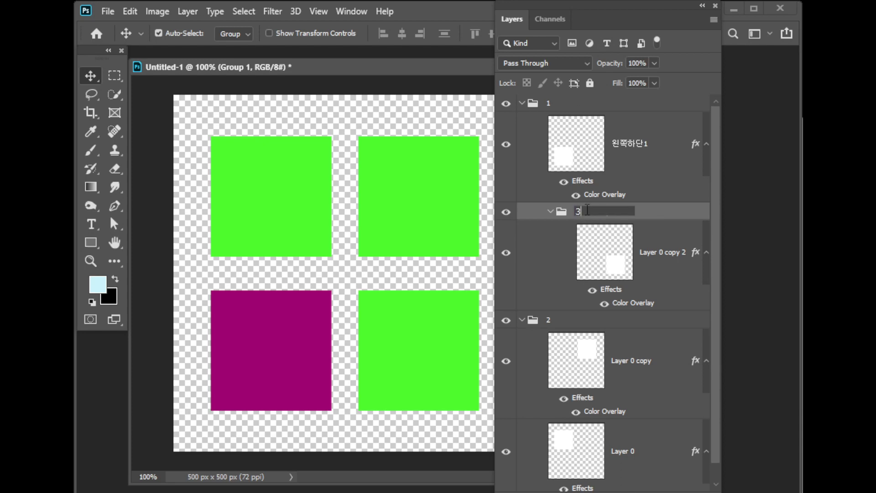
key("Return")
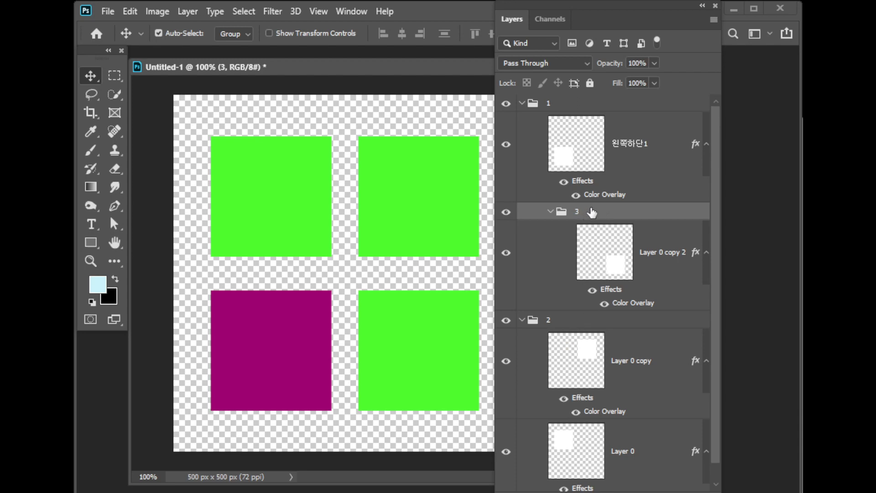
Move group 3 into group 2, and move Layer 0 copy into group 3 above Layer 0 copy 2.
left_click_drag(592, 212, 587, 328)
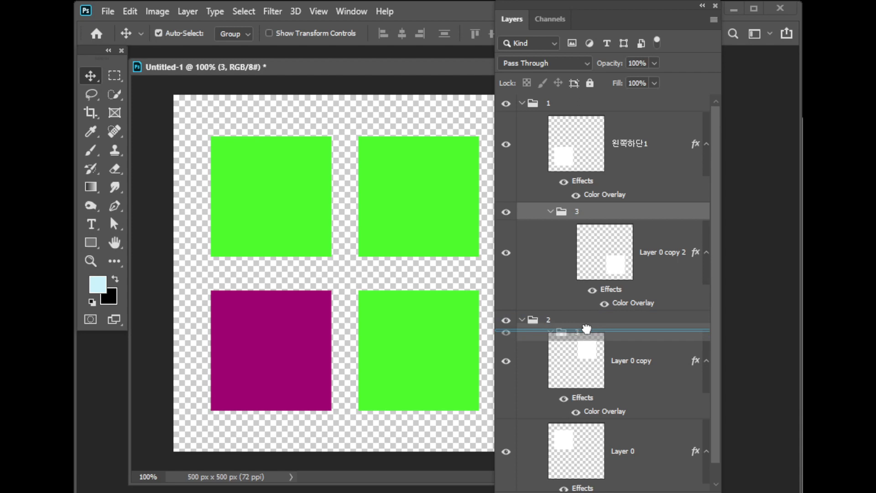
left_click_drag(586, 328, 587, 329)
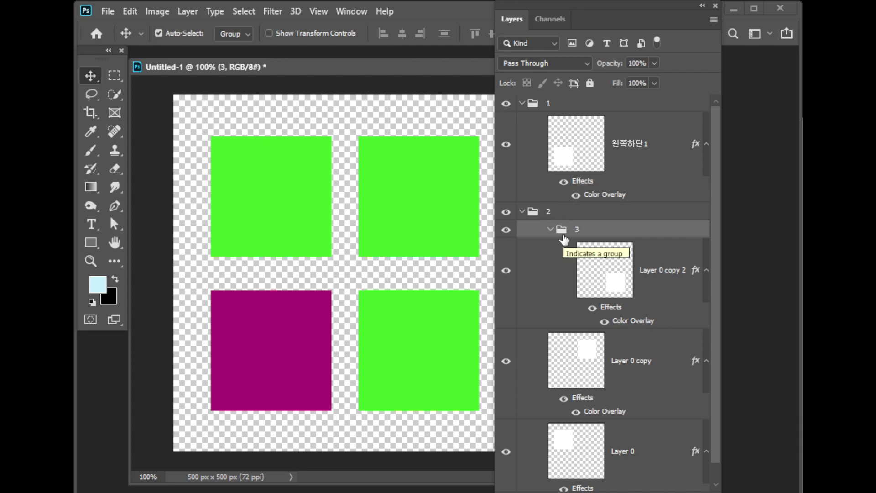
left_click(634, 360)
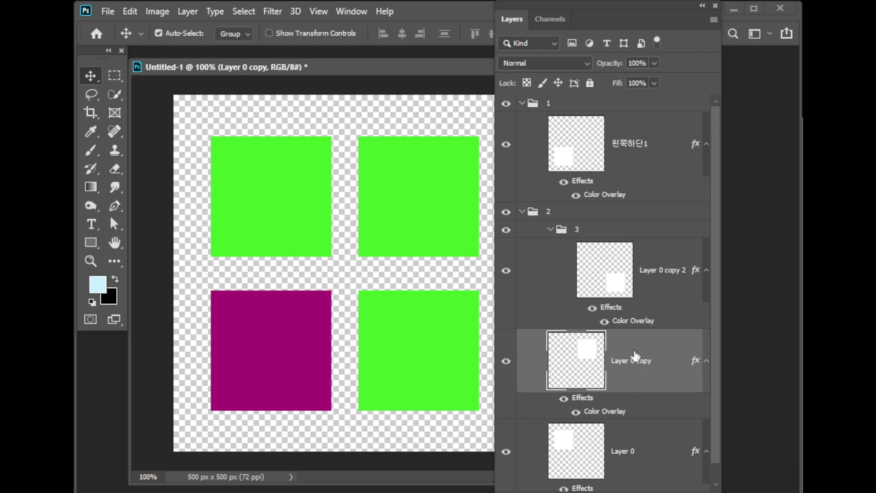
left_click_drag(634, 355, 642, 259)
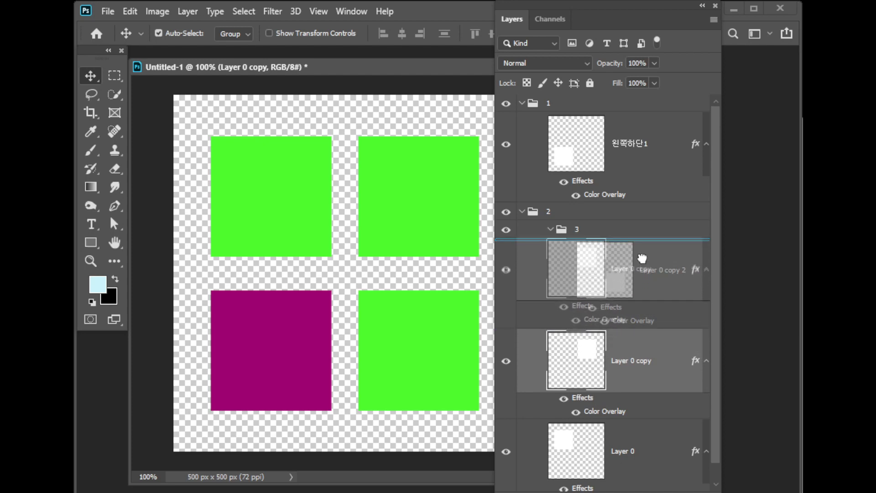
left_click_drag(642, 259, 648, 253)
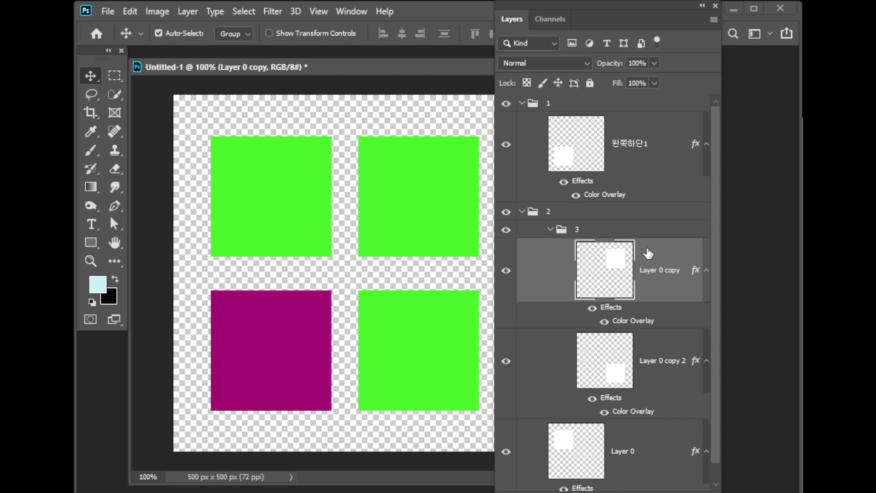
Ungroup group 3 so its two layers sit directly in group 2.
left_click(660, 229)
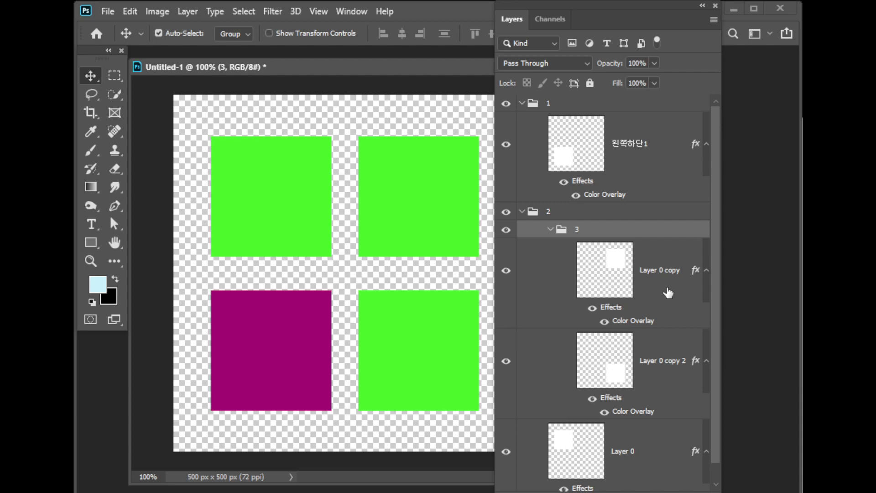
key("ctrl")
key("ctrl+shift+g")
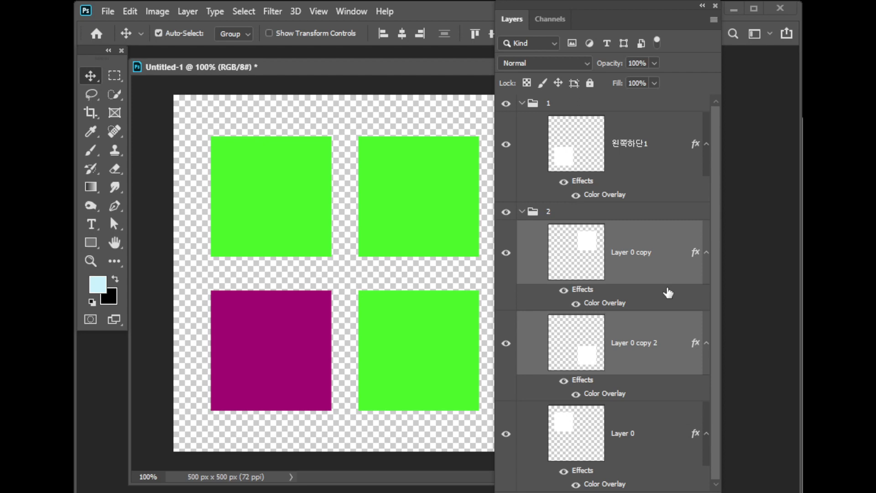
Select layer 왼쪽하단1 and send it backward one level at a time, out of group 1 and through group 2, to the bottom of the stack.
left_click(638, 215)
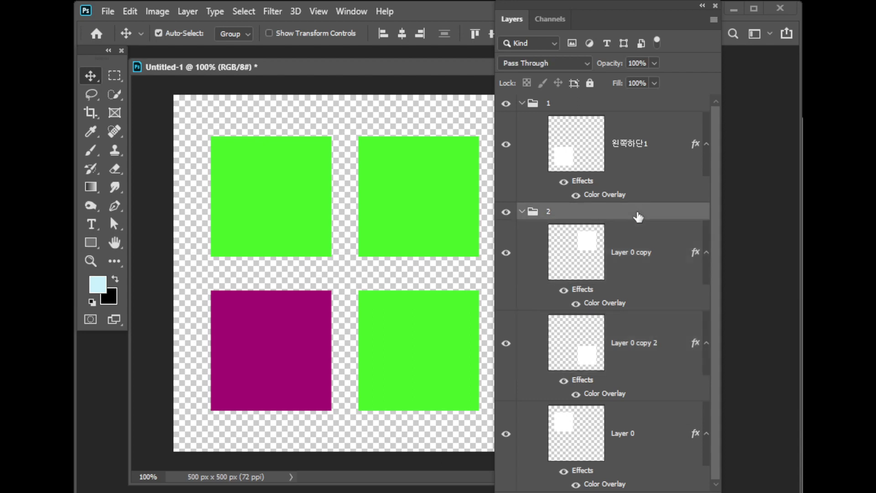
left_click(578, 105)
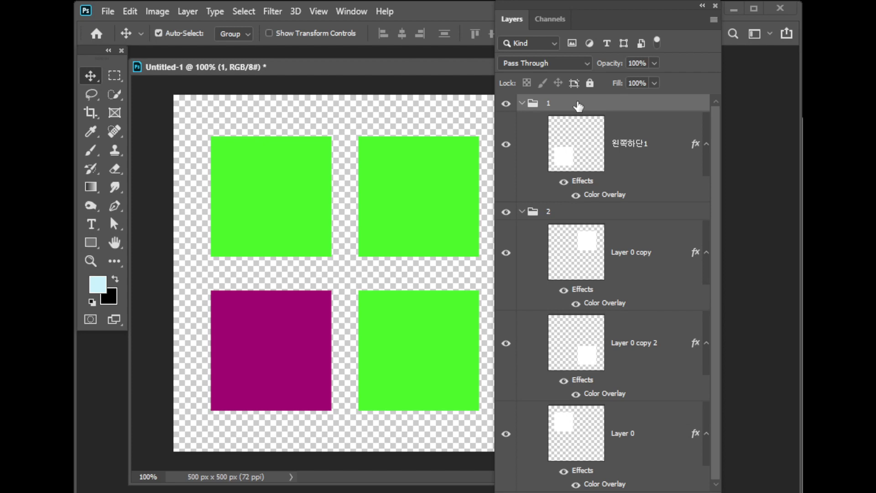
left_click(632, 144)
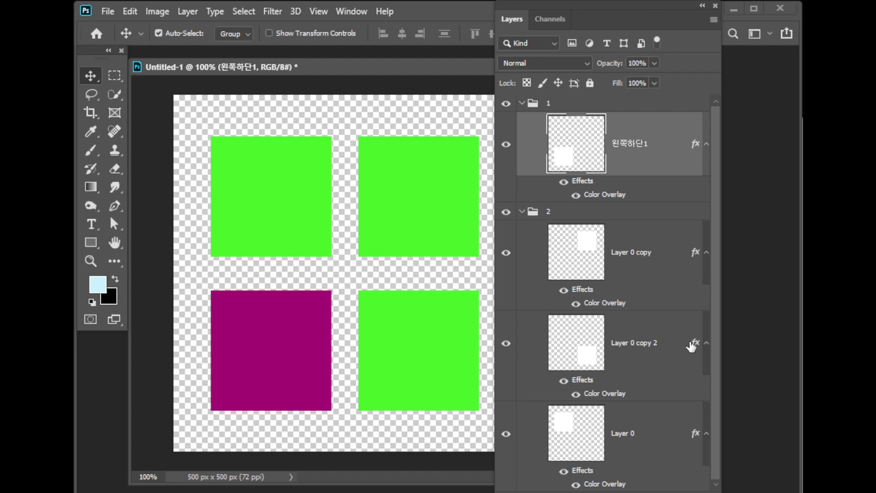
key("ctrl")
key("ctrl+shift+g")
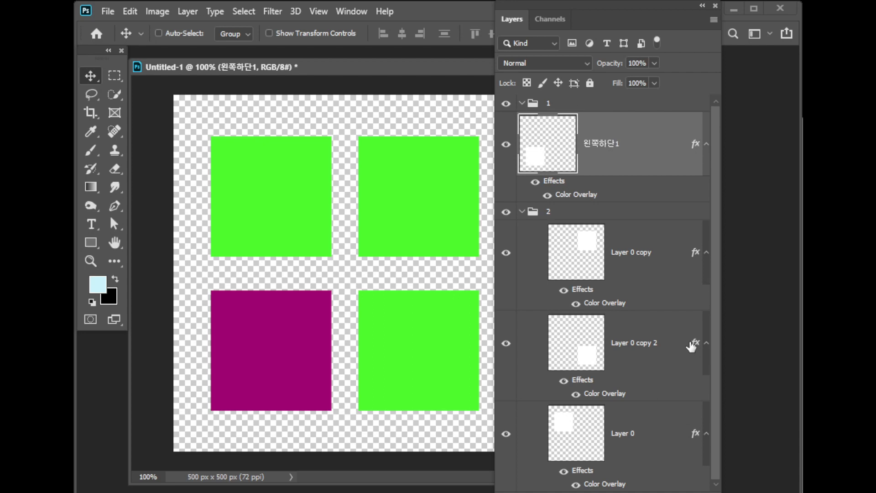
key("ctrl+bracketleft")
key("ctrl+bracketleft")
key("ctrl+bracketleft")
key("ctrl+bracketleft")
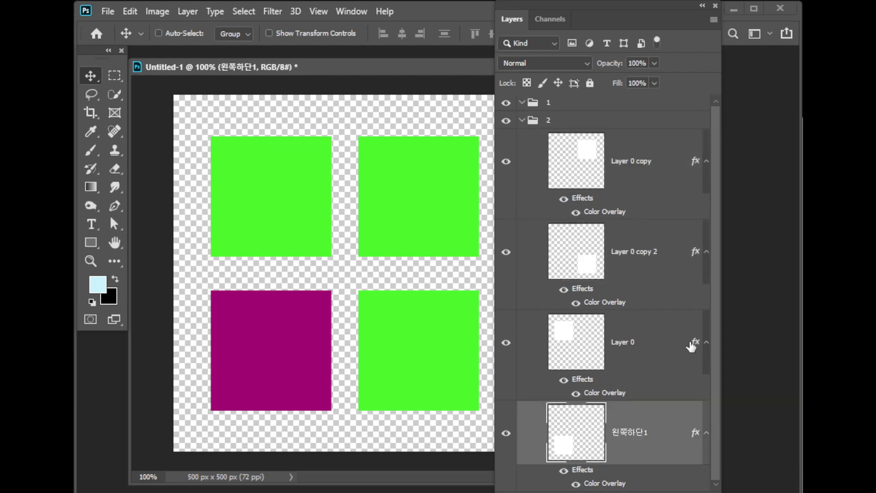
key("ctrl+bracketleft")
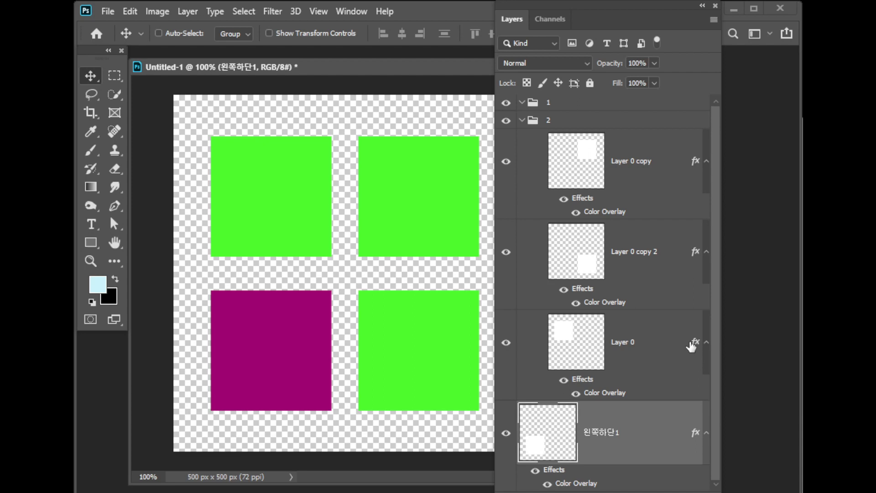
Bring layer 왼쪽하단1 forward one level at a time through group 2 to the top of the layer stack.
key("ctrl+bracketright")
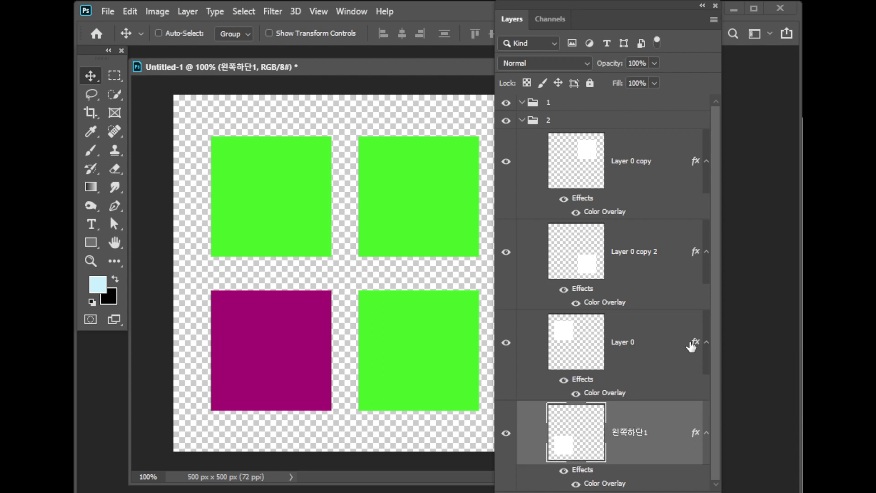
key("ctrl+bracketright")
key("ctrl+bracketright")
key("ctrl+bracketright")
key("ctrl+bracketright")
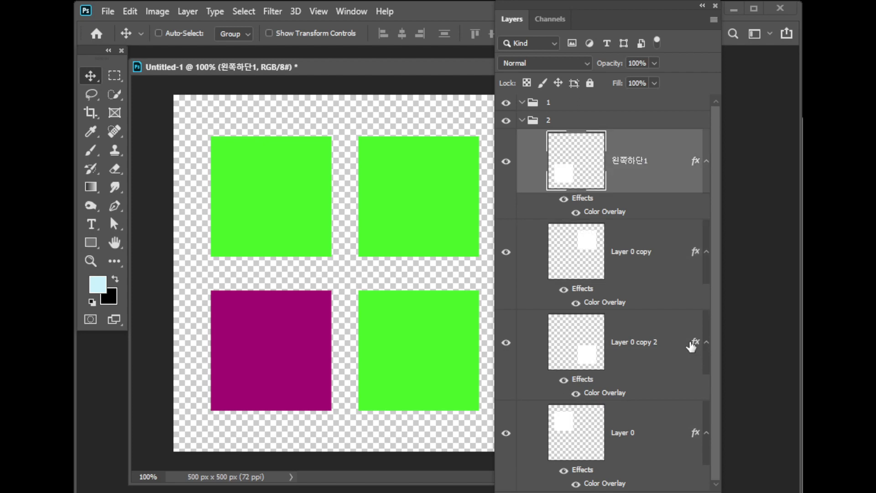
key("ctrl+bracketright")
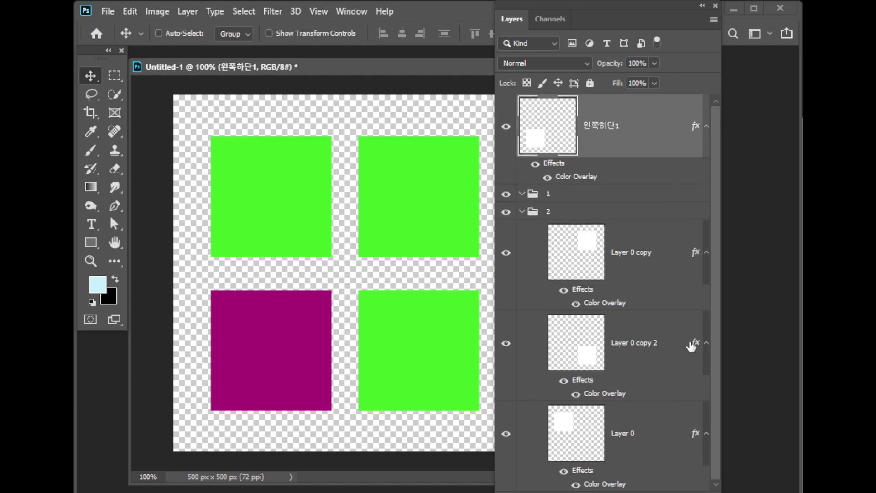
Send layer 왼쪽하단1 straight to the back of the stack and bring it straight to the front again.
key("ctrl")
key("ctrl")
key("ctrl+shift+bracketleft")
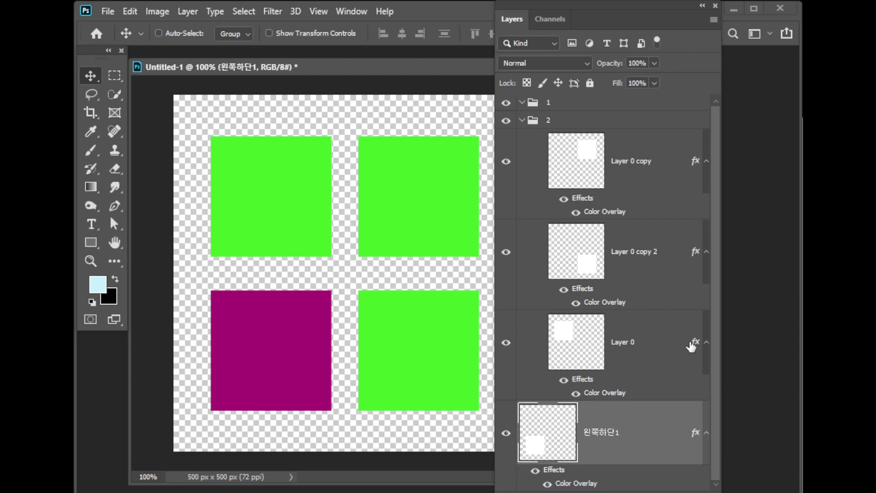
key("ctrl+shift+bracketright")
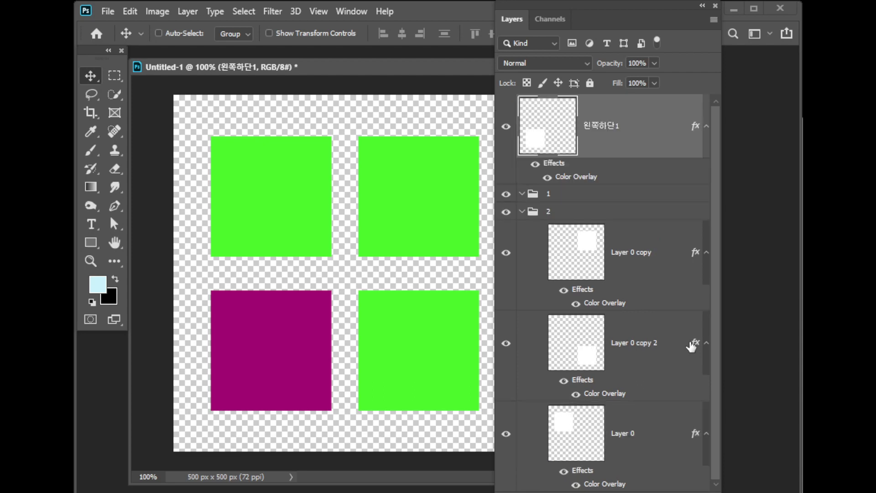
Auto-select group 2 from the canvas, and with Auto-Select set to Layer, pick Layer 0 copy and Layer 0 by their squares.
key("ctrl")
left_click(392, 229)
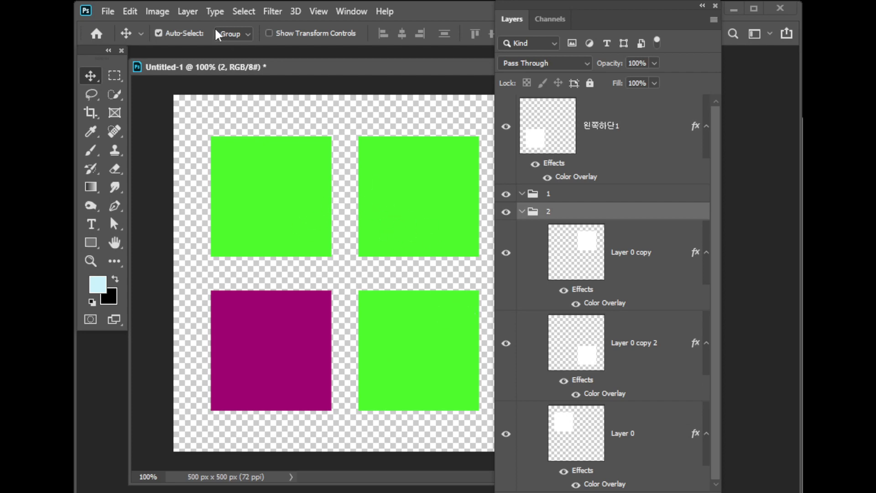
left_click(244, 32)
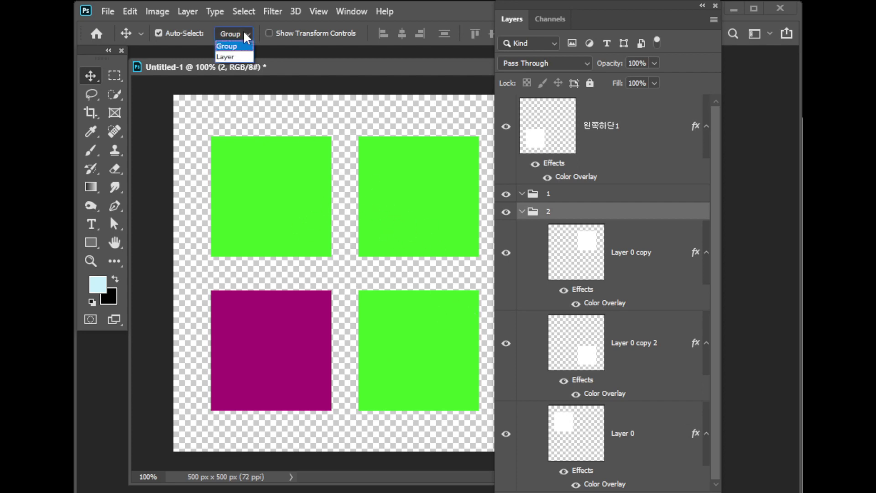
left_click(246, 56)
left_click(425, 197)
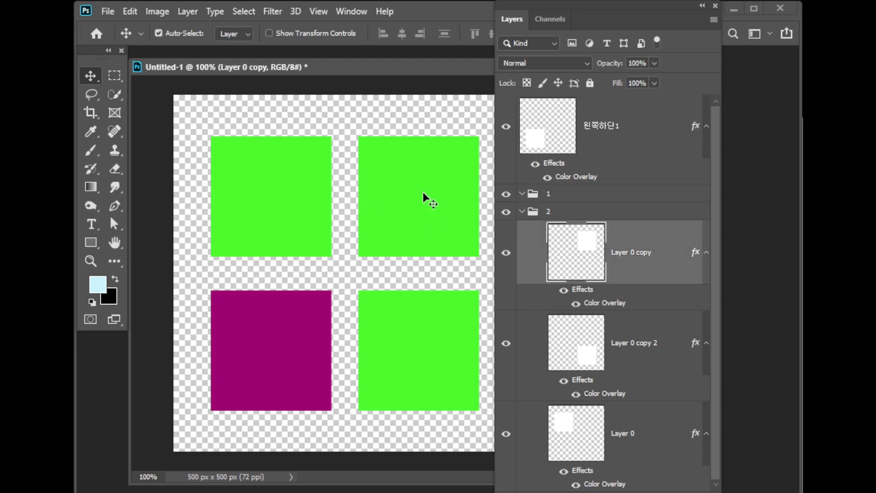
left_click(300, 201)
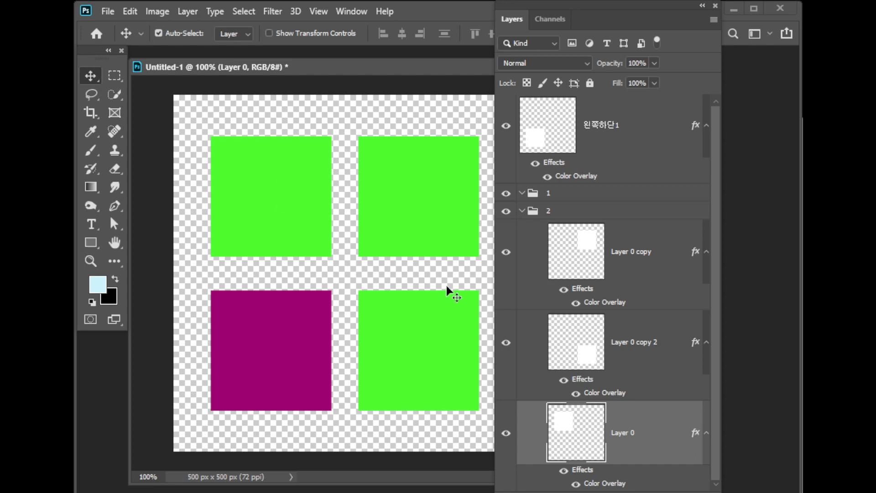
Change the Color Overlay of Layer 0, the upper-left square, to a violet-blue.
double_click(623, 483)
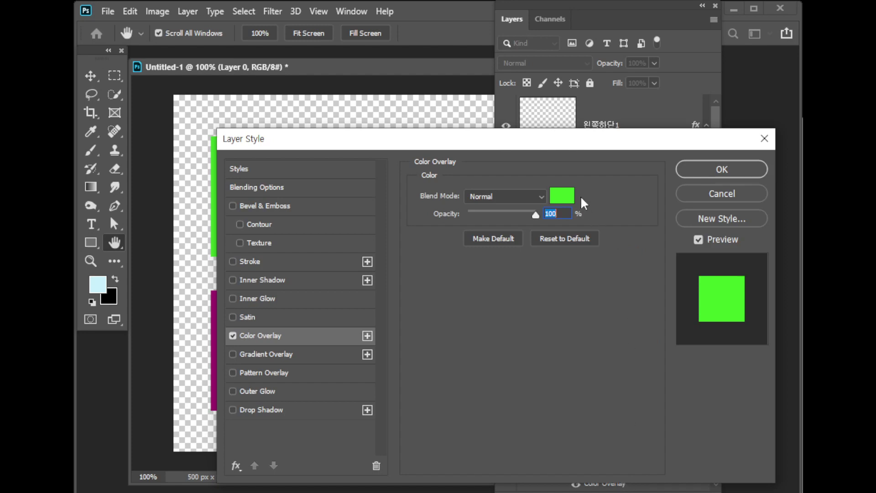
left_click(563, 196)
left_click(420, 217)
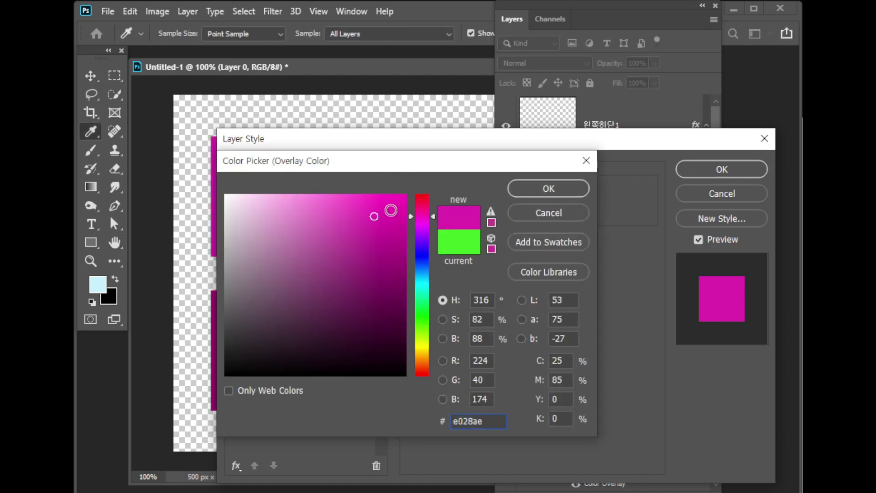
left_click(422, 333)
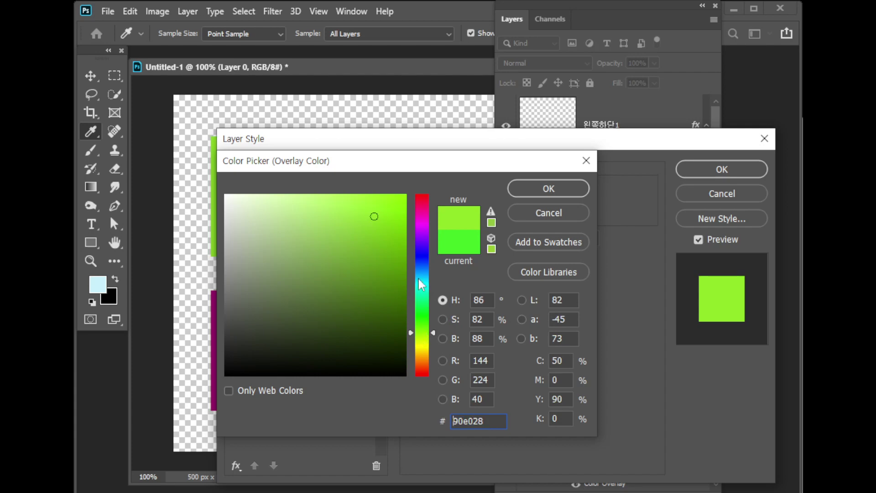
left_click(417, 248)
left_click(533, 190)
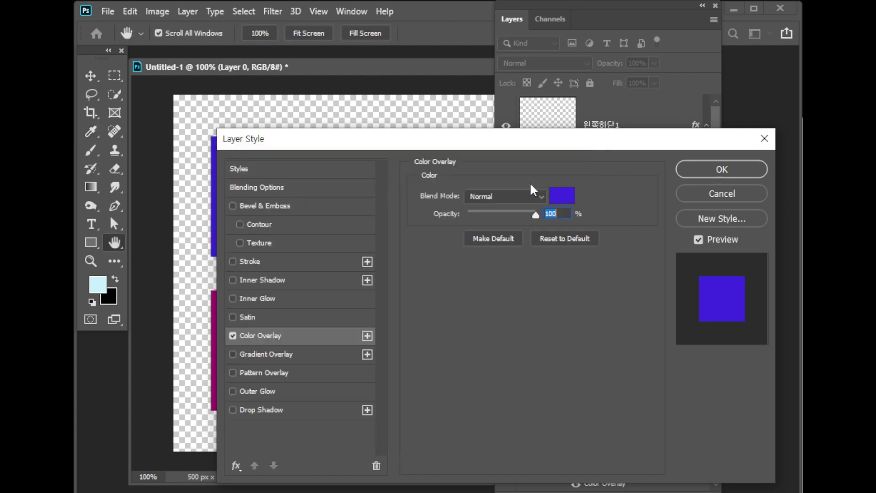
left_click(687, 170)
Select the upper-right square, Layer 0 copy, and change its Color Overlay to a bright yellow-green.
left_click(433, 227)
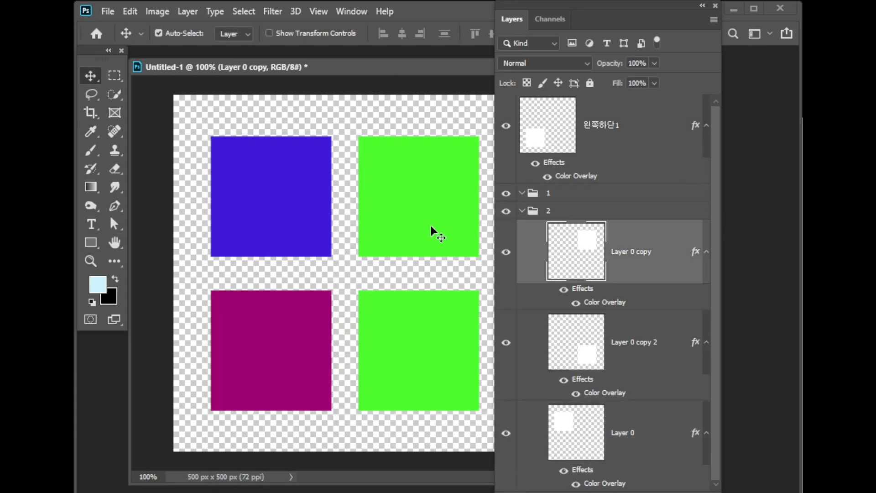
double_click(618, 306)
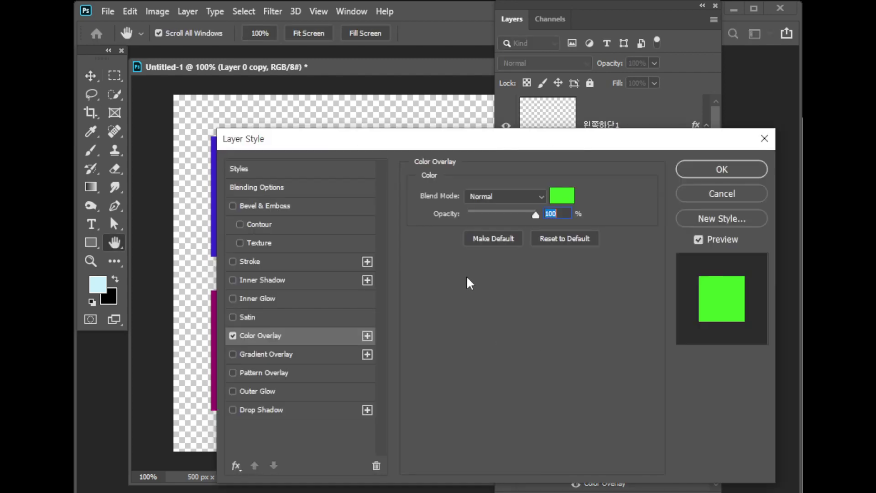
left_click(562, 194)
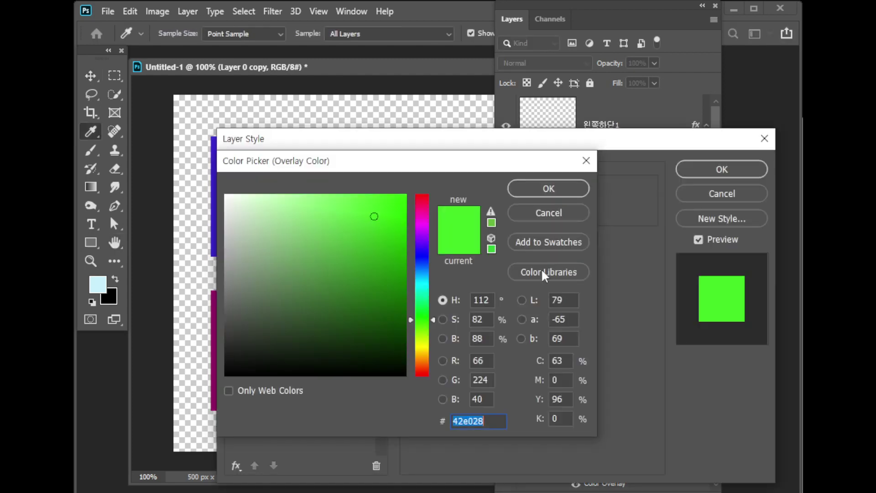
left_click(423, 342)
left_click(400, 203)
left_click(572, 190)
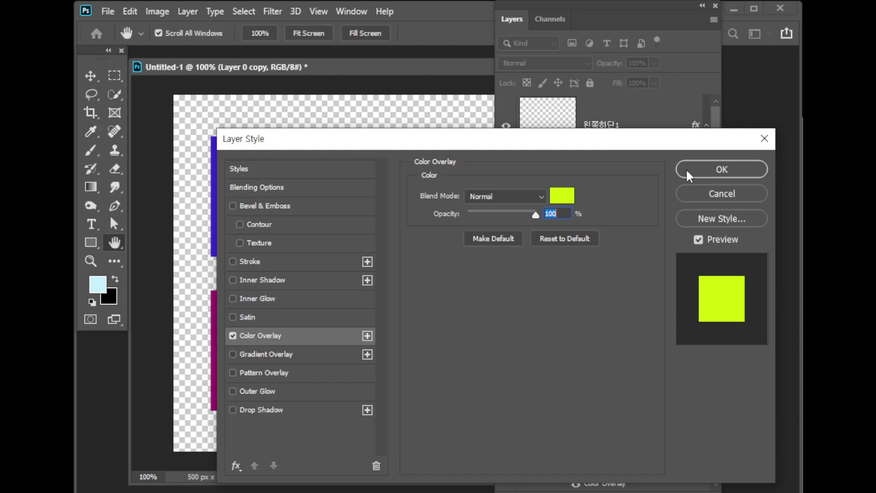
left_click(686, 169)
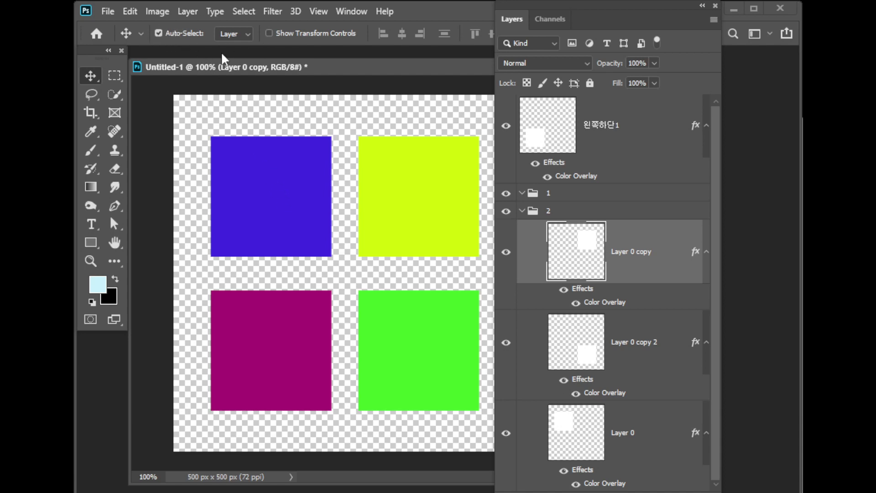
Move the blue, yellow, green and purple squares together on the canvas so that all four overlap in its upper middle.
left_click_drag(291, 241, 324, 252)
left_click_drag(407, 213, 312, 205)
left_click_drag(392, 351, 329, 229)
left_click_drag(291, 333, 342, 265)
mouse_move(328, 241)
left_mouse_down()
mouse_move(295, 241)
mouse_move(332, 225)
left_mouse_up()
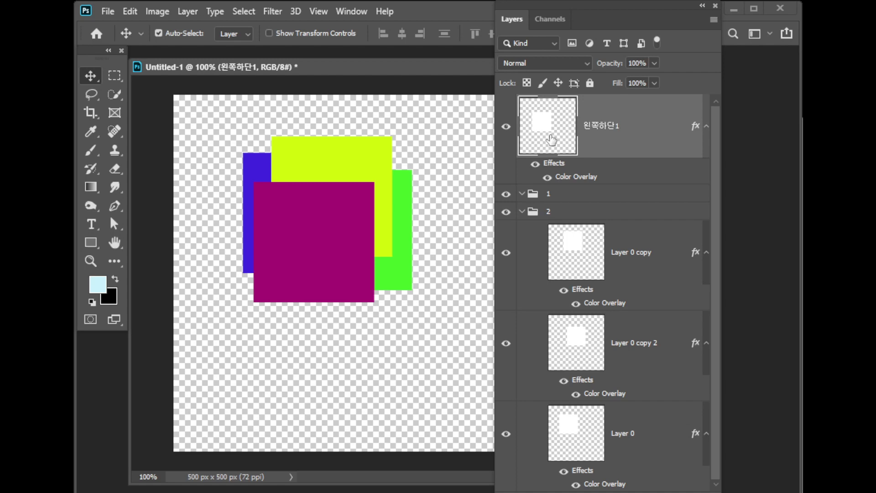
Send layer 왼쪽하단1, the purple square, backward one level at a time to the bottom of group 2.
key("ctrl")
key("ctrl+bracketleft")
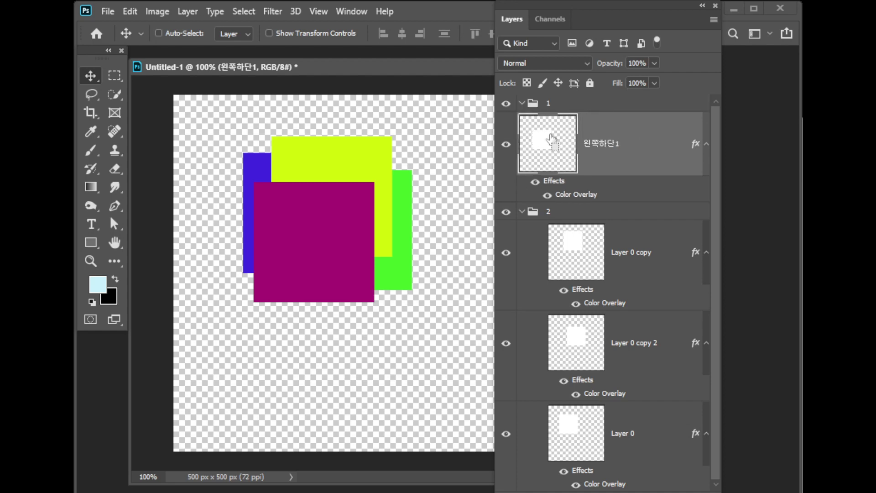
key("ctrl+bracketleft")
key("ctrl+bracketleft")
key("ctrl+bracketleft")
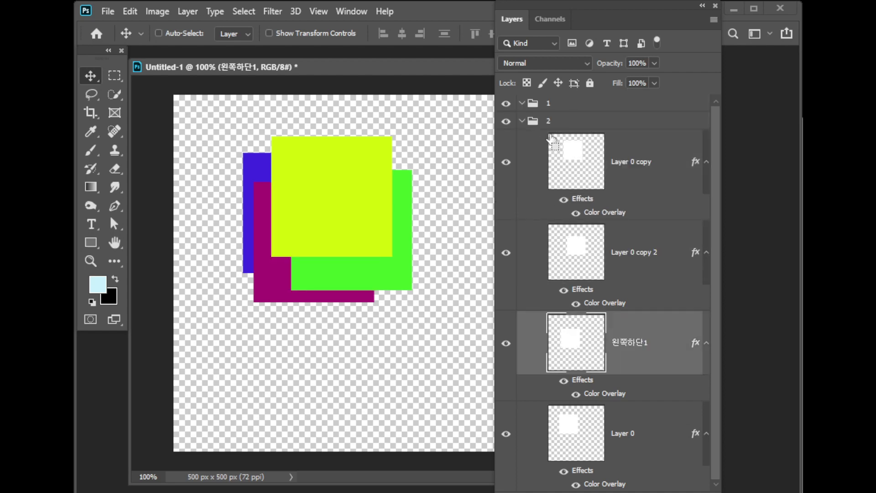
key("ctrl+bracketleft")
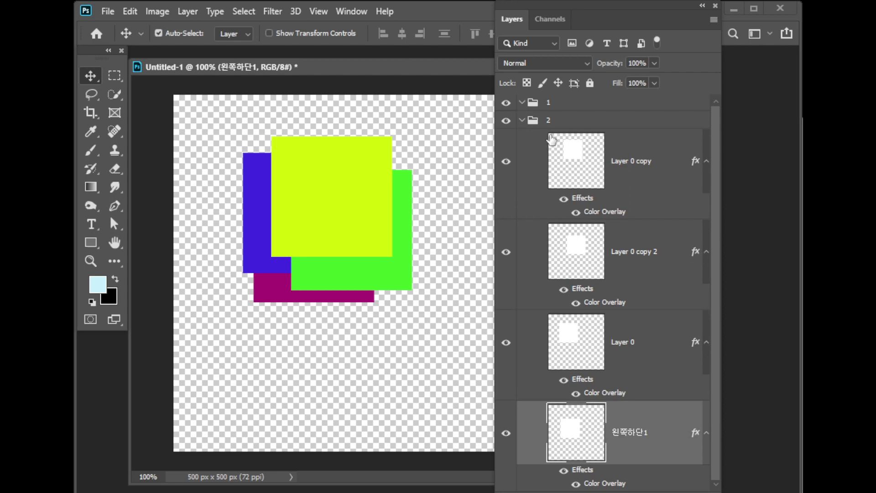
Select the yellow square's layer and the green square's layer in turn directly from the canvas.
left_click(313, 192, "ctrl")
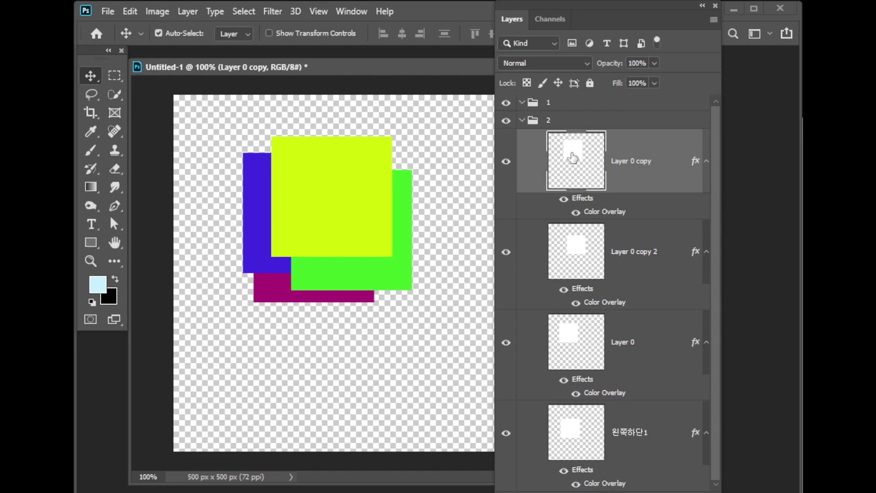
left_click(377, 272)
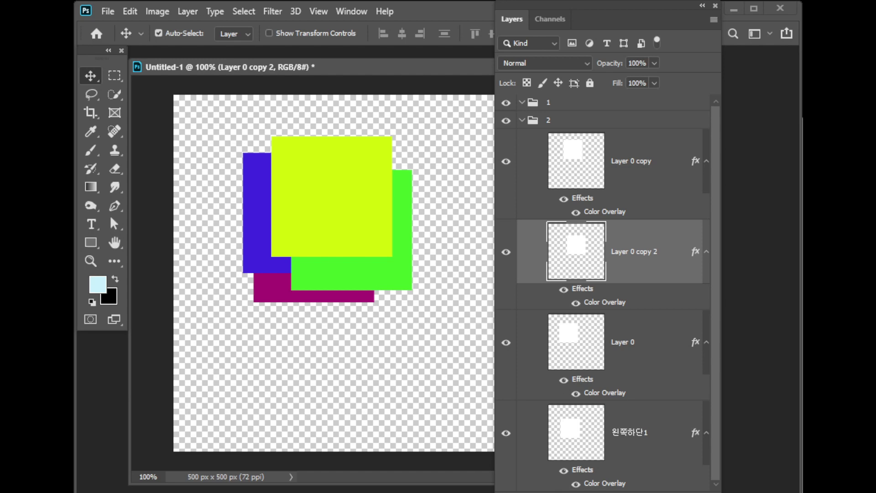
Switch to Chrome and search Google Images for 디자인.
key("alt+Tab")
left_click(275, 26)
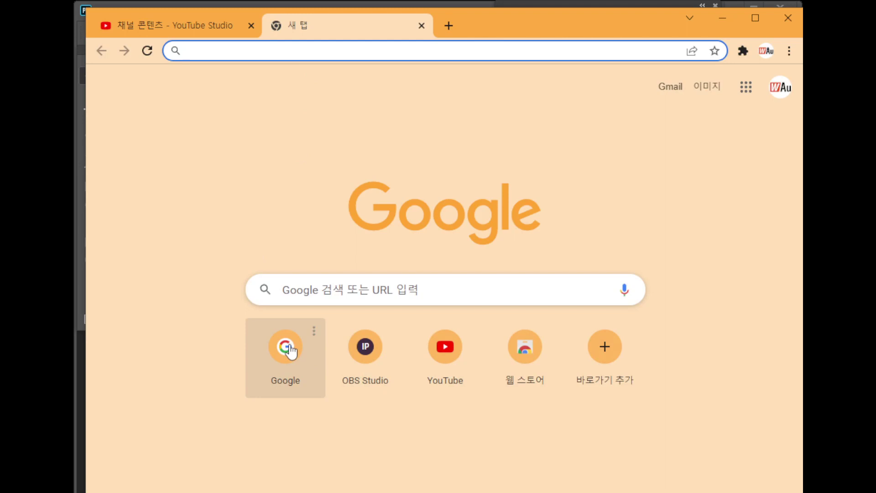
left_click(320, 49)
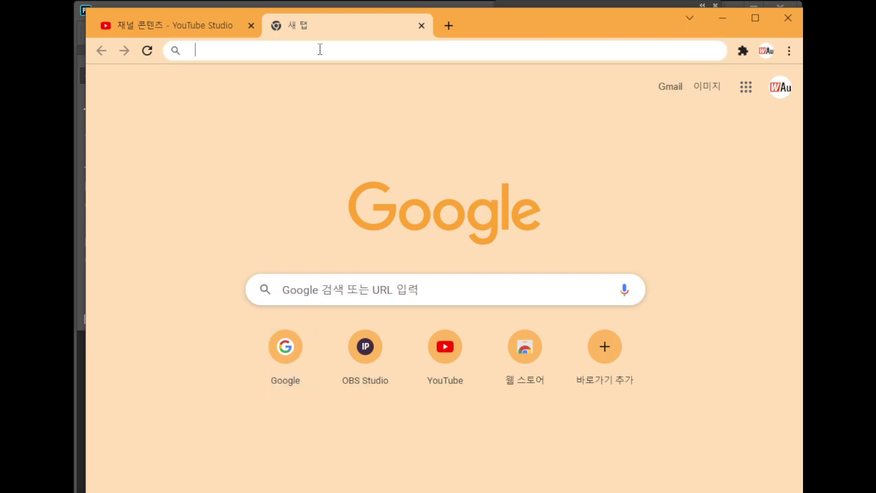
type("디자인")
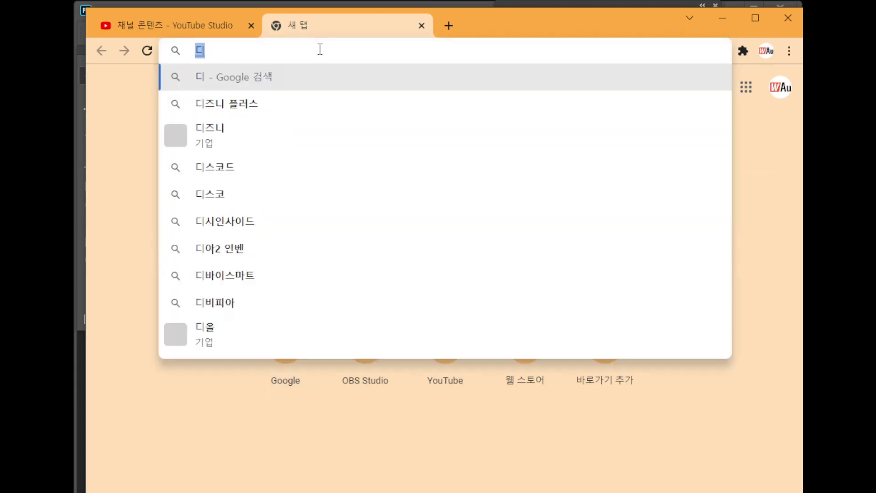
key("Return")
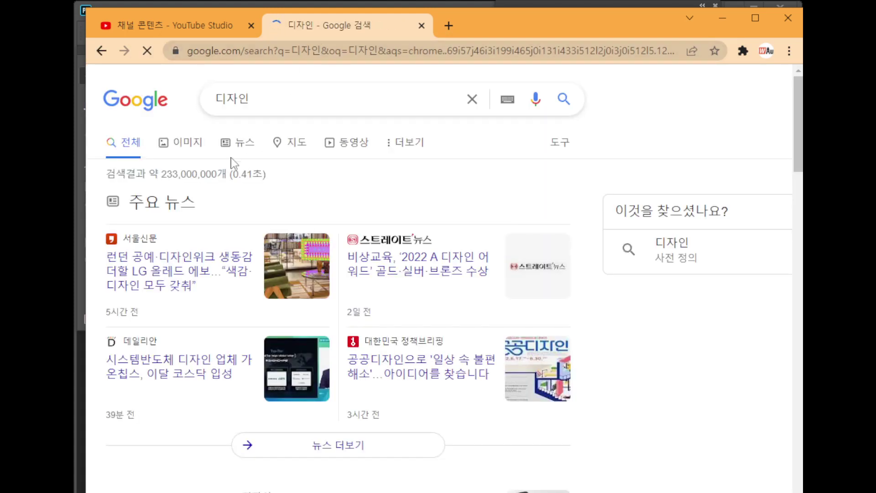
left_click(195, 146)
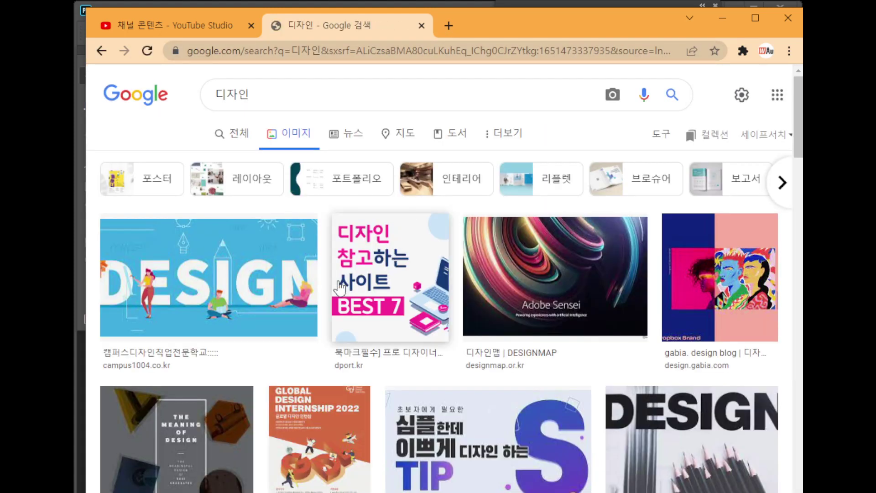
Open the campus1004.co.kr site from the blue DESIGN image result and examine how its service icons and banners are composed, enlarging the page.
left_click(292, 283)
left_click(572, 230)
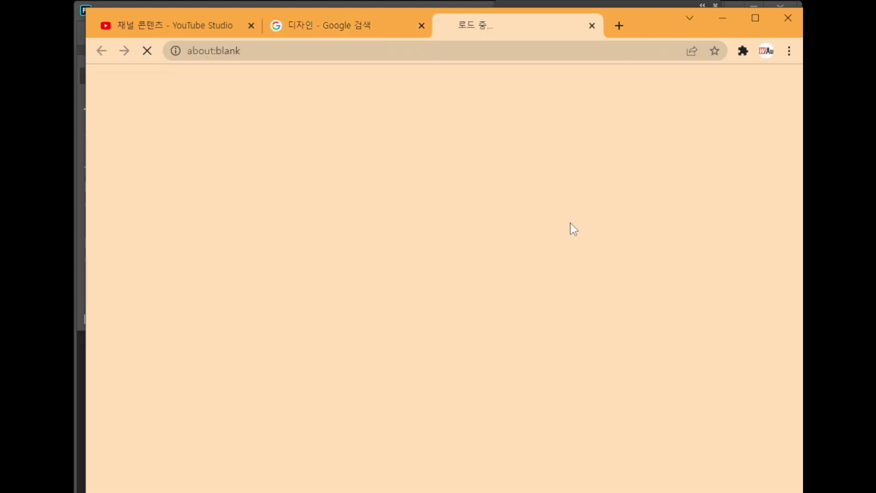
scroll(431, 316, "down", 20)
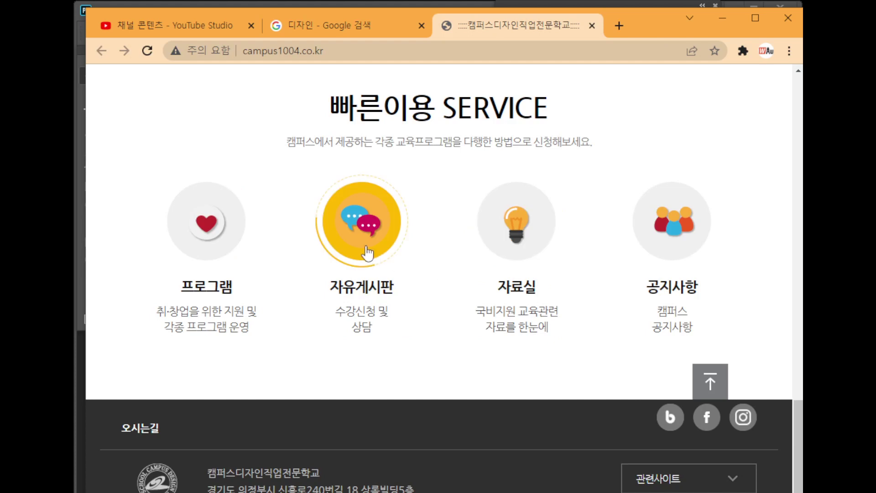
key("ctrl+plus")
key("ctrl+plus")
key("ctrl+plus")
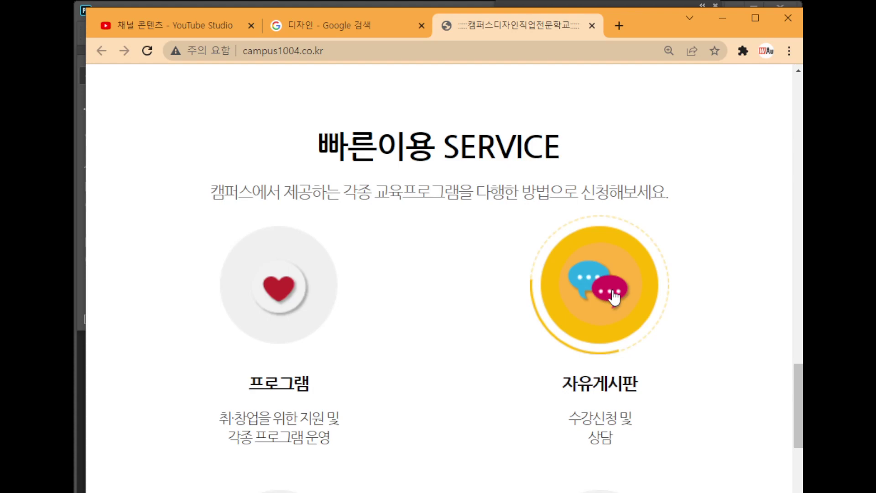
scroll(522, 309, "down", 8)
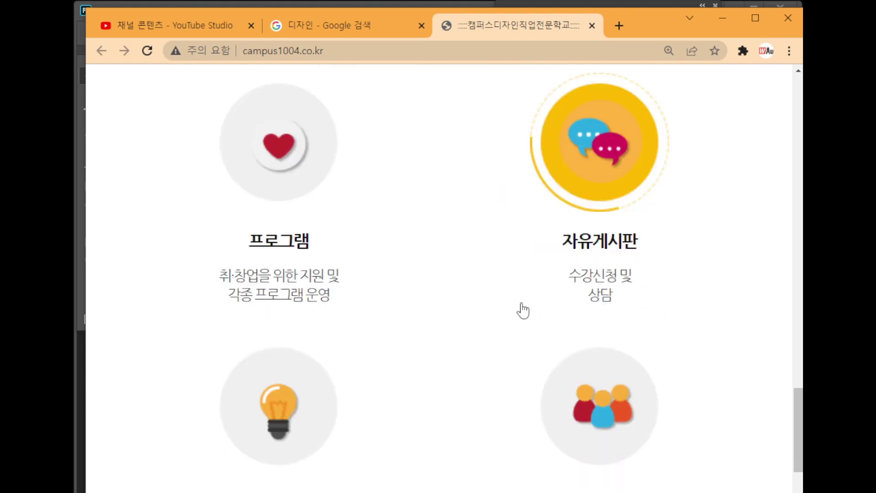
scroll(521, 308, "down", 4)
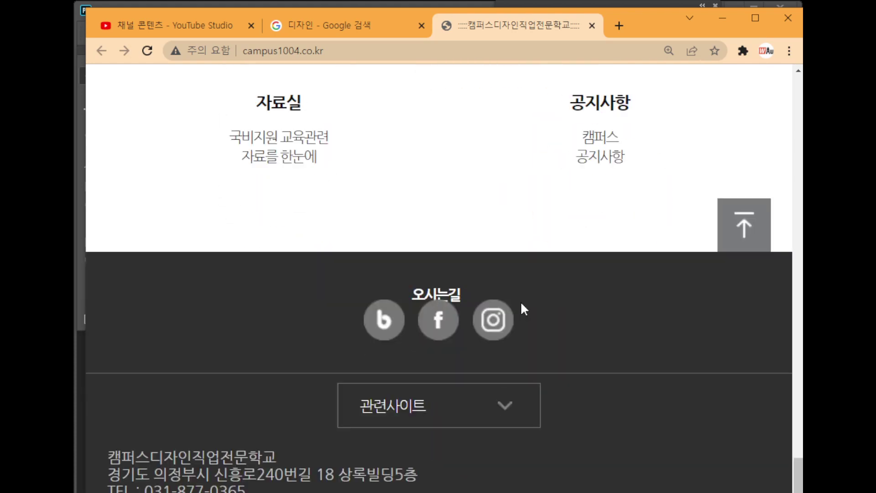
scroll(446, 348, "up", 12)
scroll(446, 347, "up", 10)
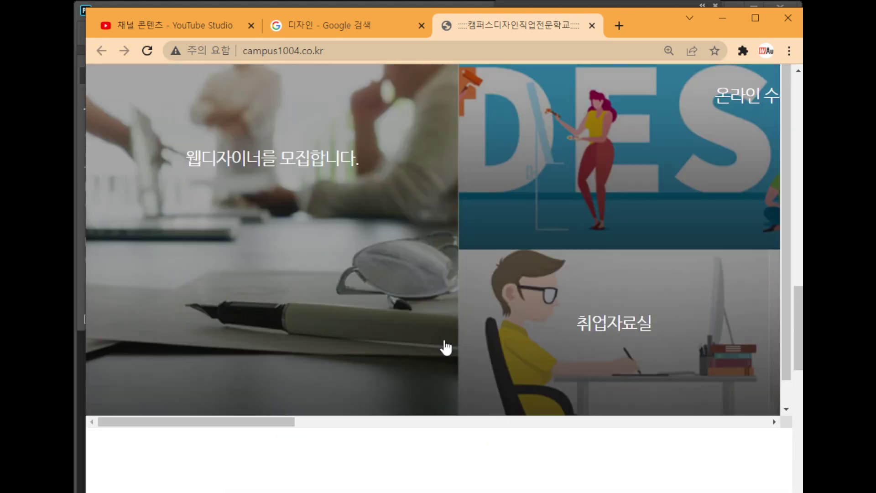
scroll(445, 347, "up", 3)
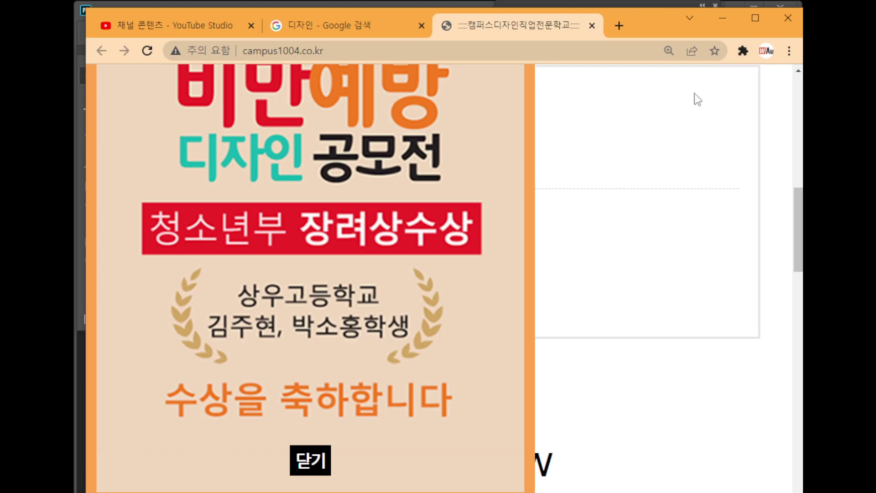
Switch back to Photoshop and spread the four overlapping squares into a two-by-two grid with matching rows and columns.
left_click(722, 18)
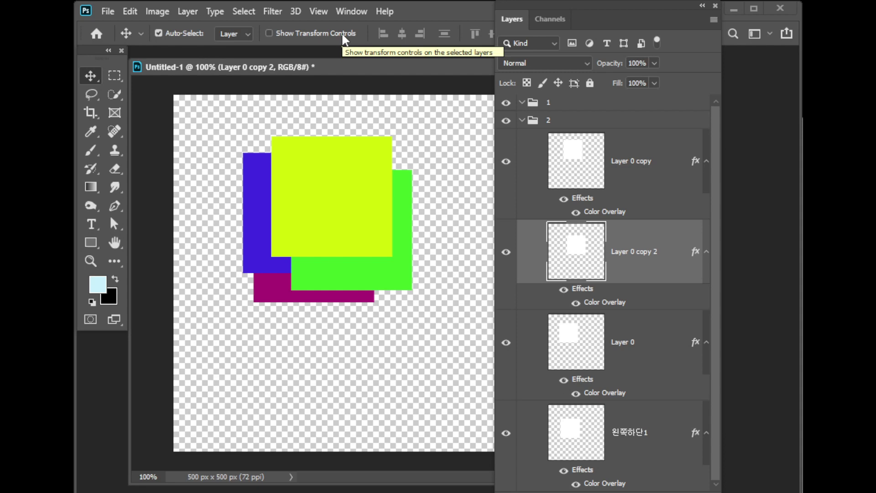
left_click_drag(344, 198, 284, 173)
left_click_drag(355, 215, 416, 157)
left_click_drag(357, 237, 307, 346)
left_click_drag(364, 298, 454, 368)
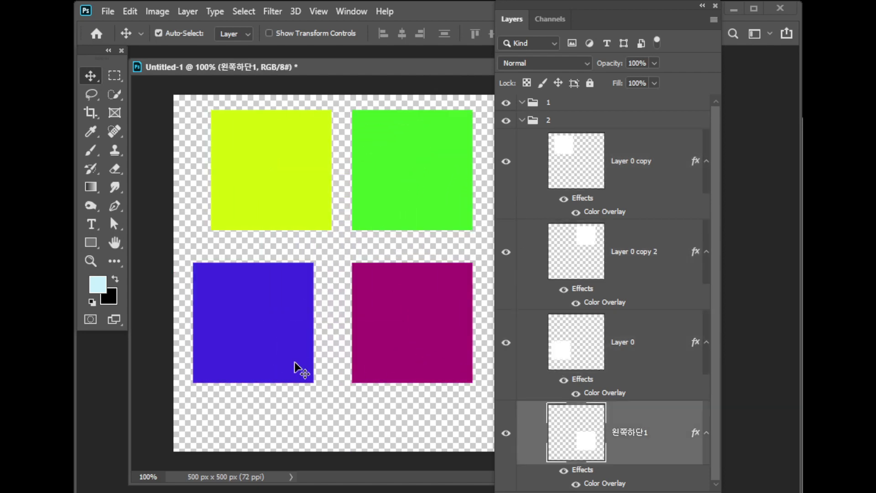
left_click_drag(297, 368, 318, 365)
left_click_drag(534, 3, 578, 25)
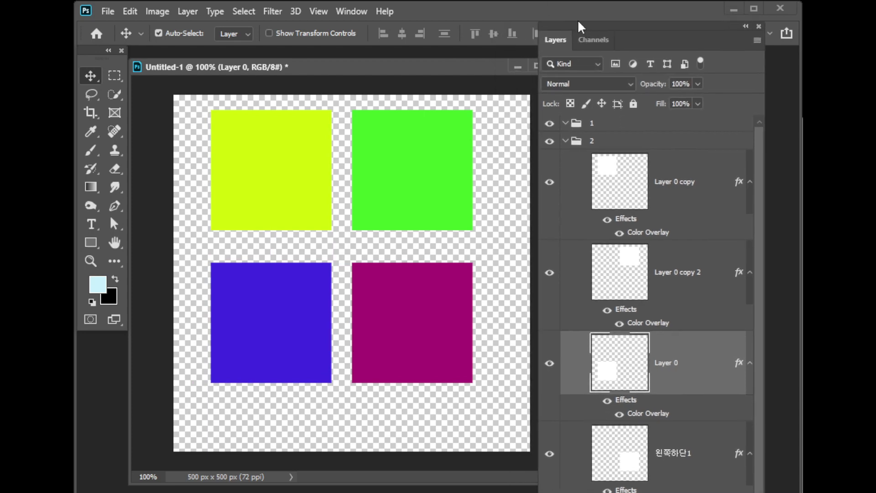
left_click_drag(403, 197, 402, 207)
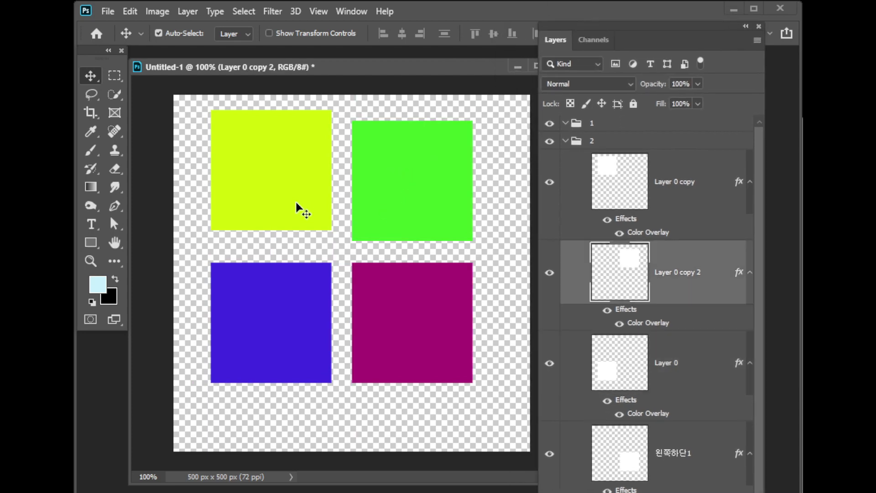
left_click_drag(299, 208, 300, 219)
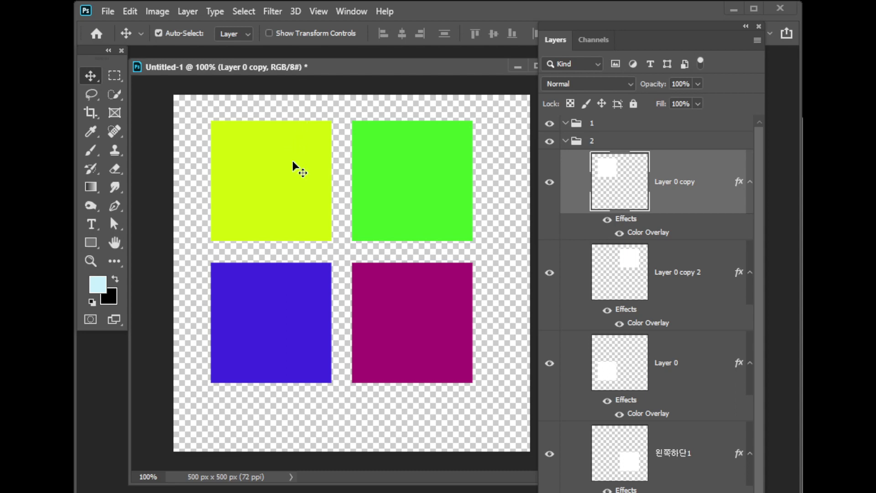
Scale the yellow square down proportionally to about 90% with Free Transform, keeping its lower-left corner in place.
key("ctrl+t")
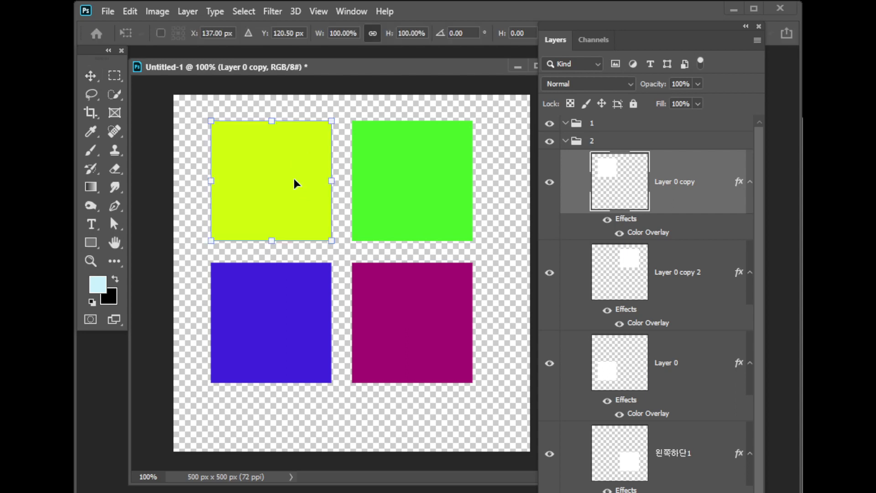
left_click_drag(331, 120, 316, 137)
left_click_drag(322, 134, 319, 136)
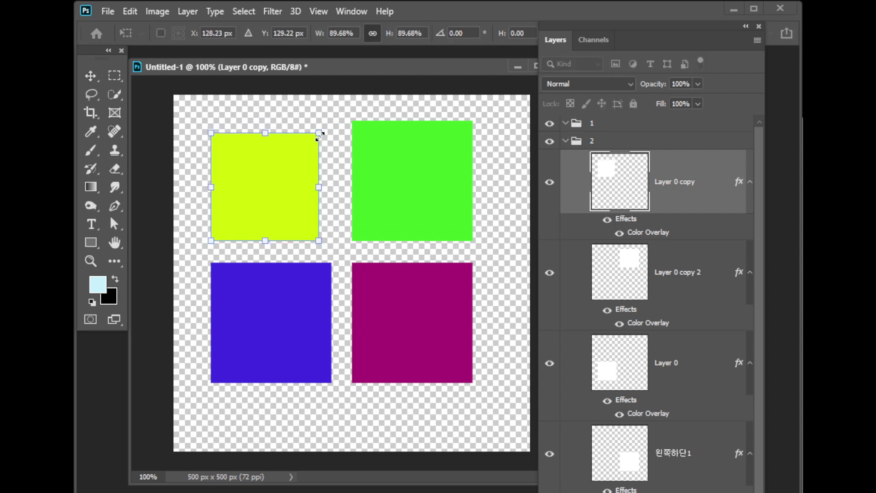
key("Return")
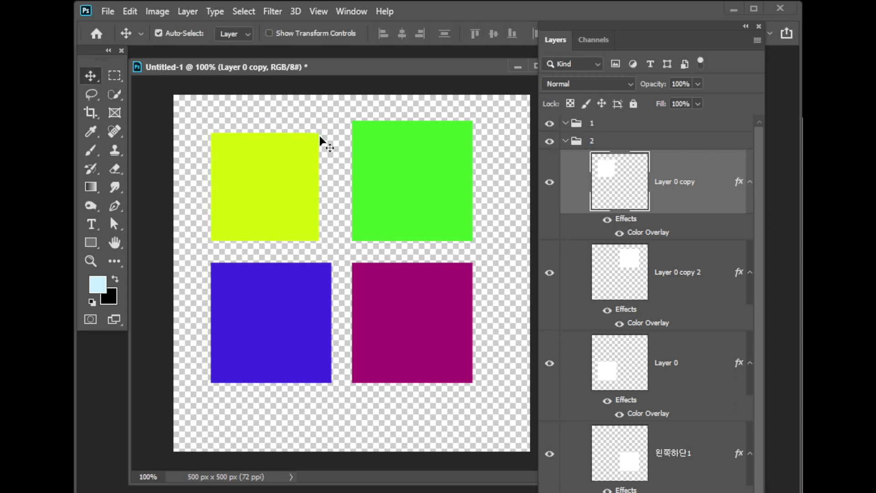
Scale the green square down proportionally to about 94% with Free Transform, keeping its lower-right corner in place.
left_click(375, 157)
key("ctrl")
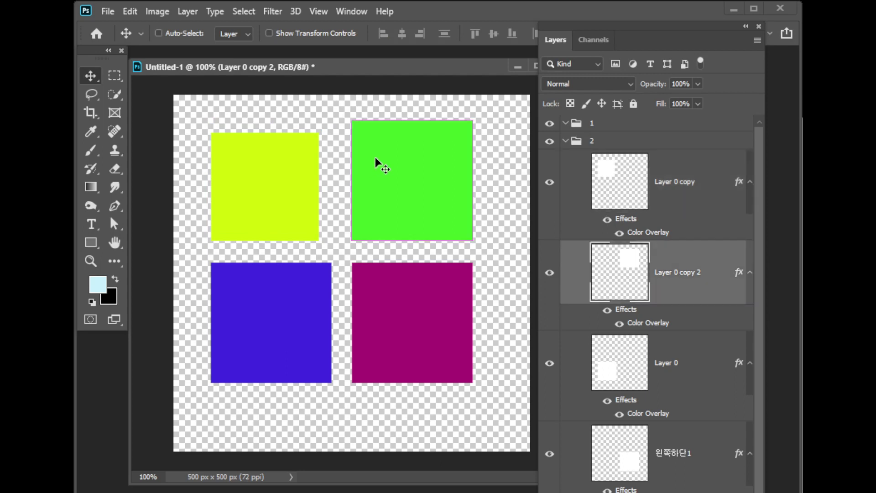
key("ctrl+t")
left_click_drag(351, 121, 356, 131)
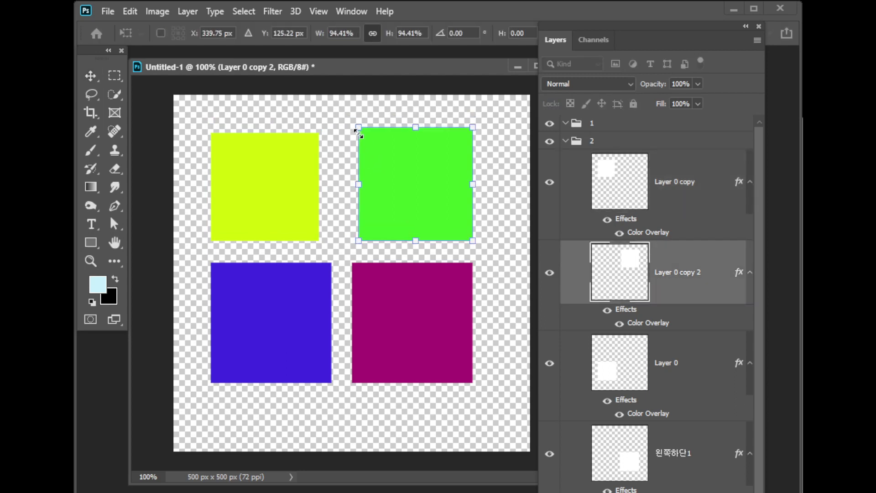
key("Return")
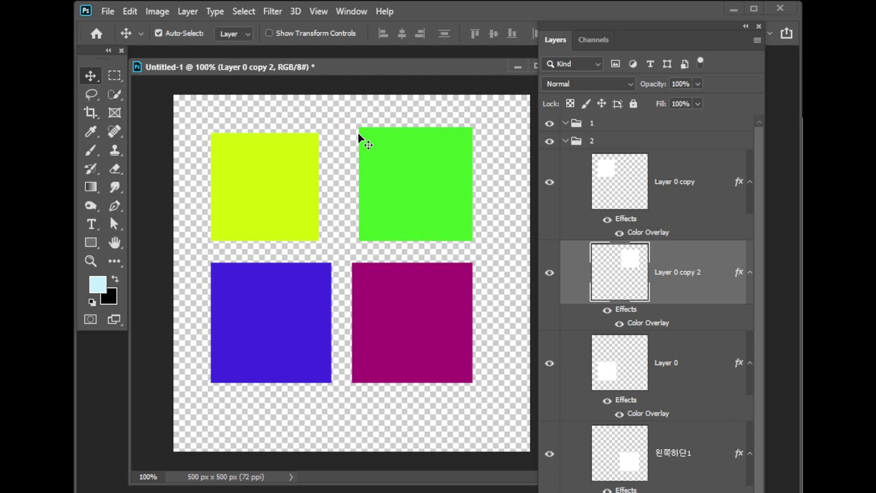
Enable Show Transform Controls and select each of the four squares on the canvas, ending on the yellow one.
left_click(320, 34)
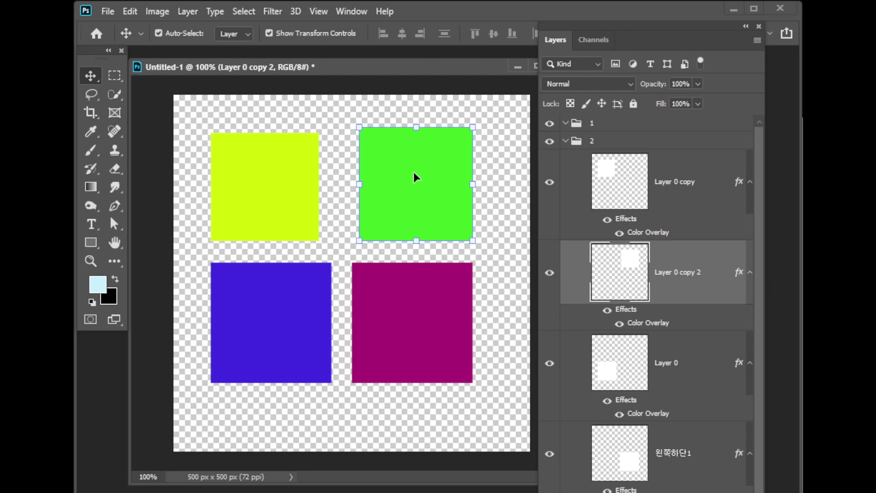
left_click(258, 179)
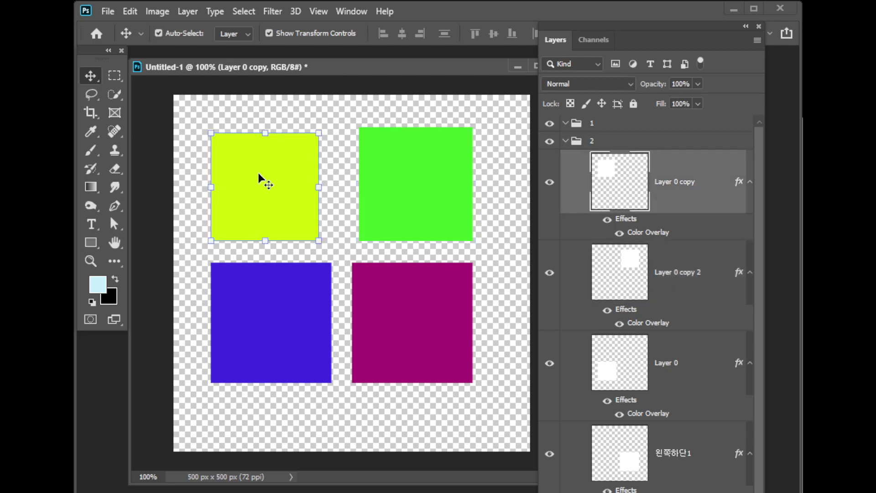
left_click(295, 314)
left_click(397, 315)
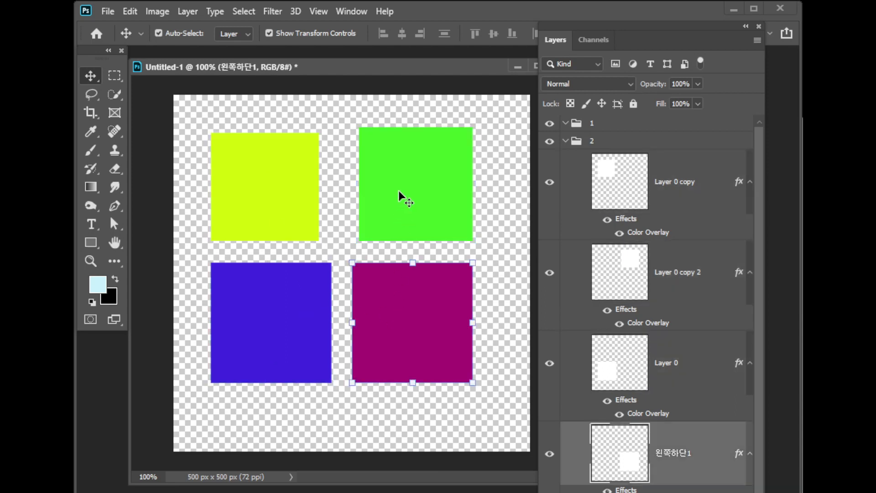
left_click(399, 197)
left_click(257, 202)
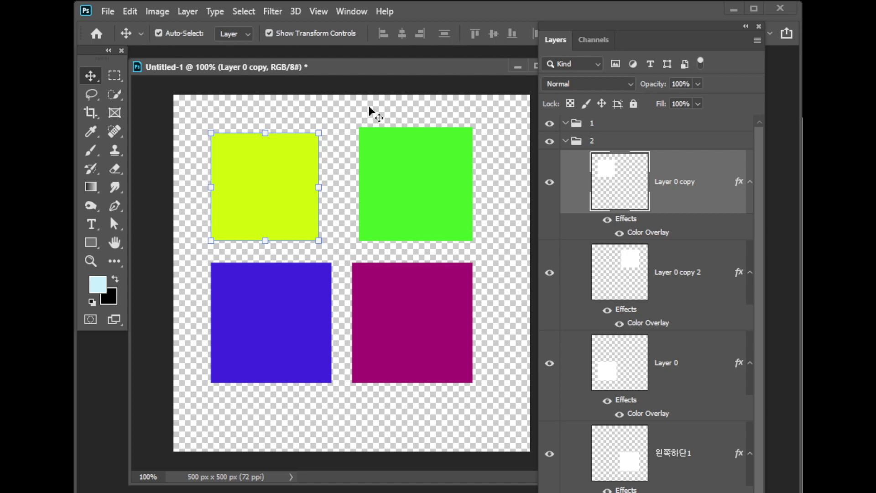
Resize the yellow square with its transform controls to about 105% width and height, with the aspect ratio unlinked.
left_click_drag(319, 132, 316, 136)
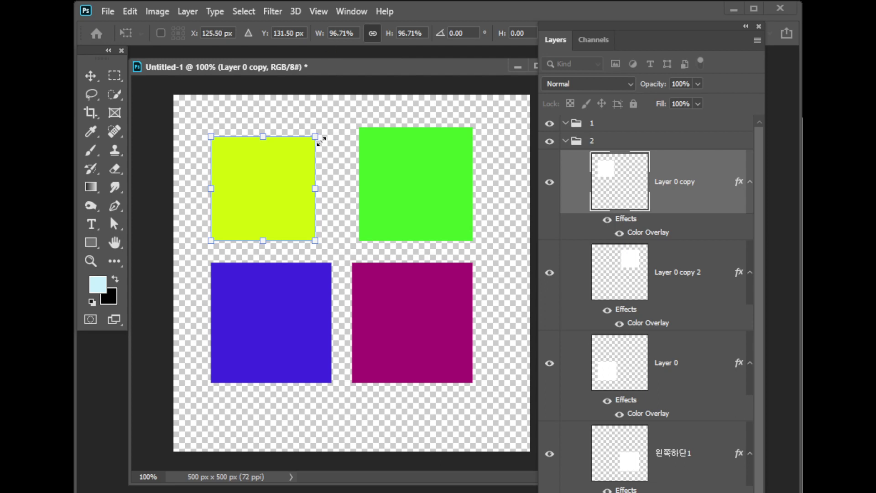
mouse_move(318, 135)
left_mouse_down()
mouse_move(302, 138)
mouse_move(335, 129)
mouse_move(295, 121)
mouse_move(323, 127)
left_mouse_up()
left_click(372, 32)
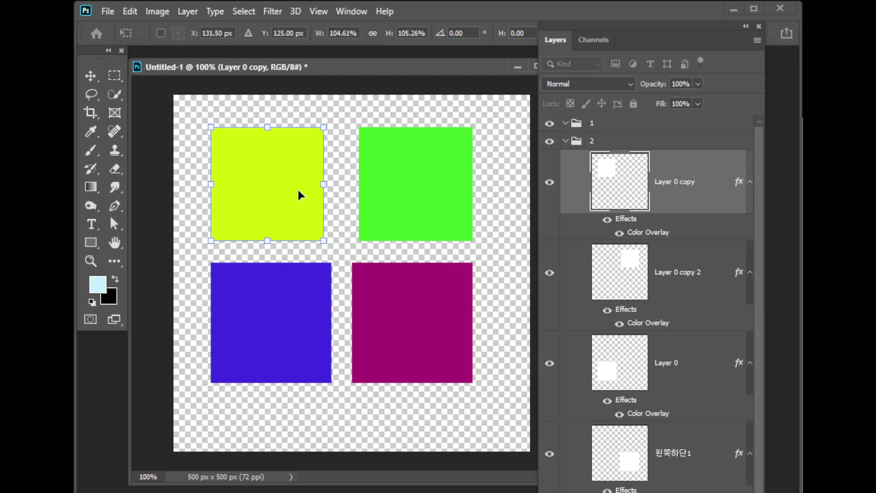
key("Return")
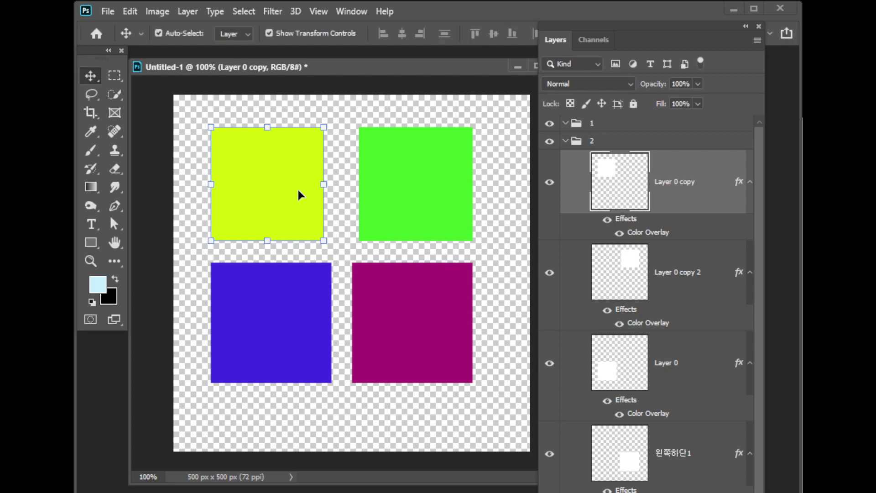
Try narrowing the green square to about 93% width without constraining its proportions, and cancel the transform.
left_click(392, 188)
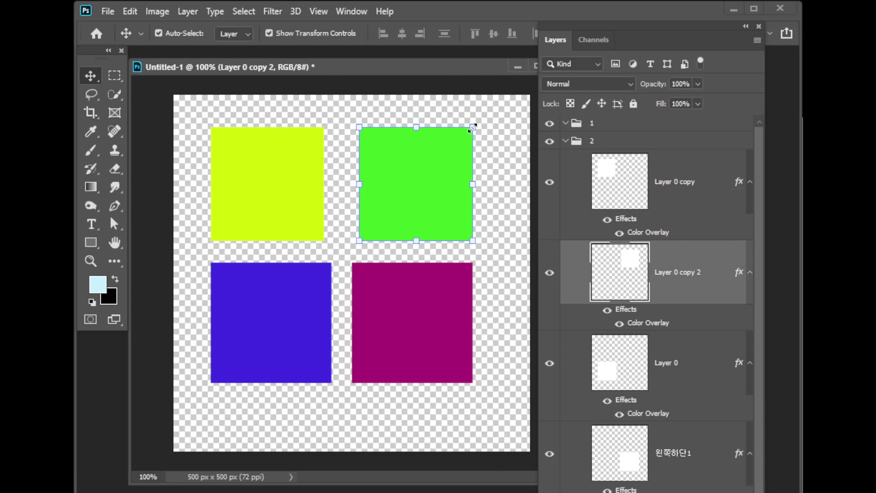
left_click_drag(473, 128, 464, 130)
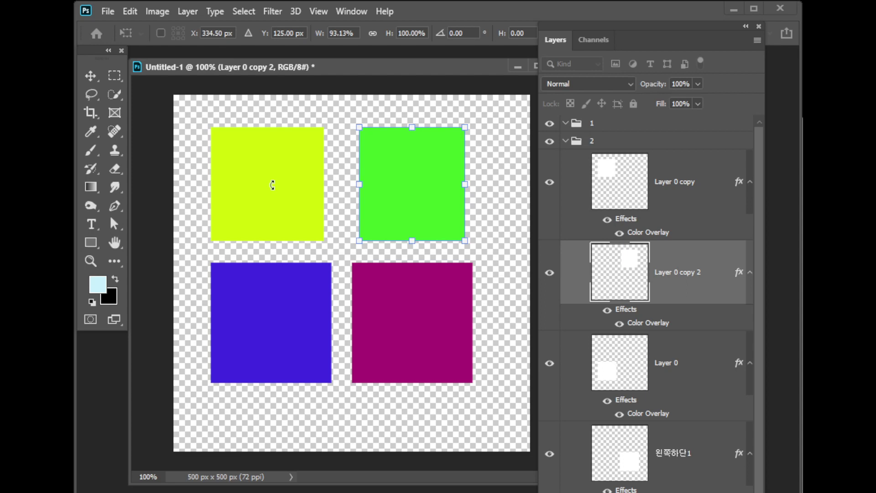
key("Escape")
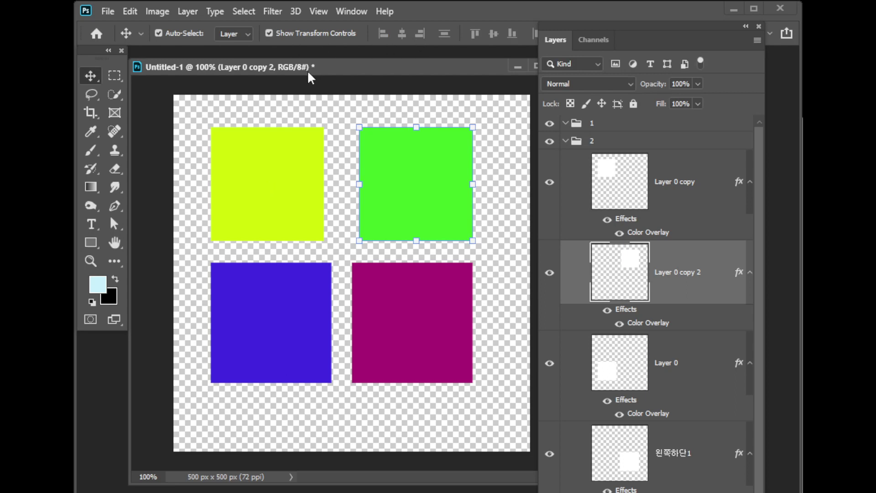
Disable Show Transform Controls and look through the Align and Distribute options and the Align To choices, keeping Selection.
left_click(317, 33)
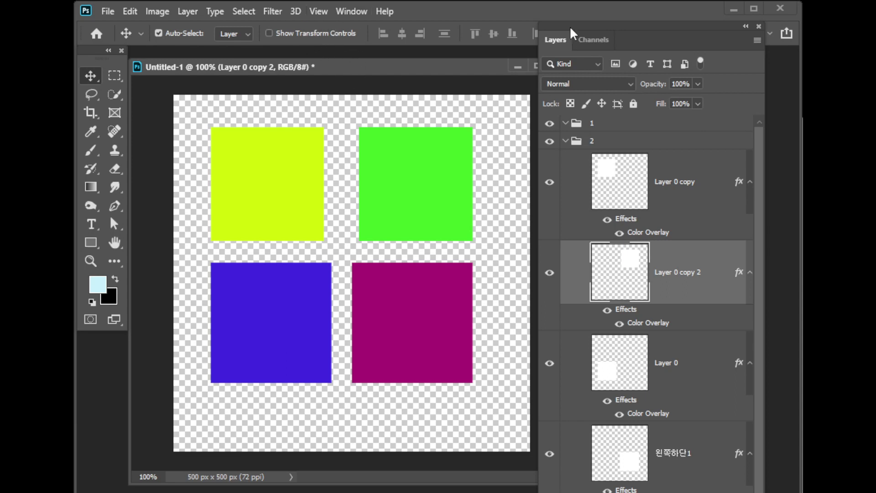
left_click_drag(570, 25, 567, 92)
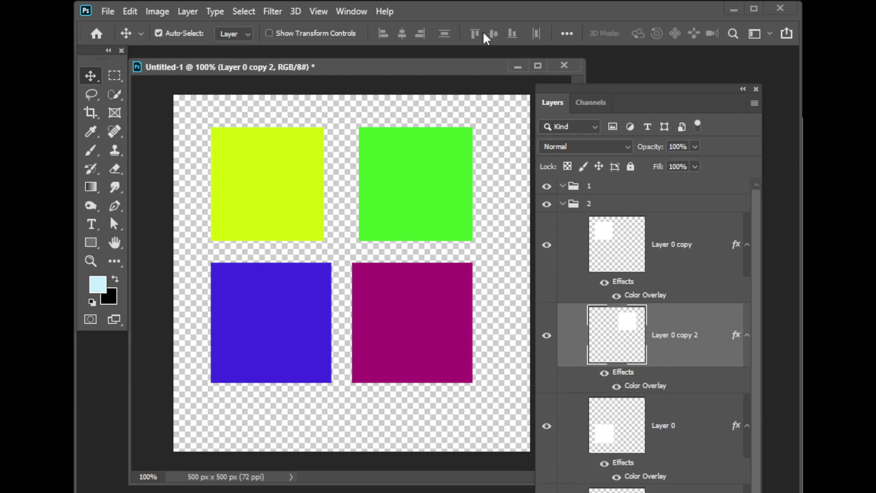
left_click(567, 39)
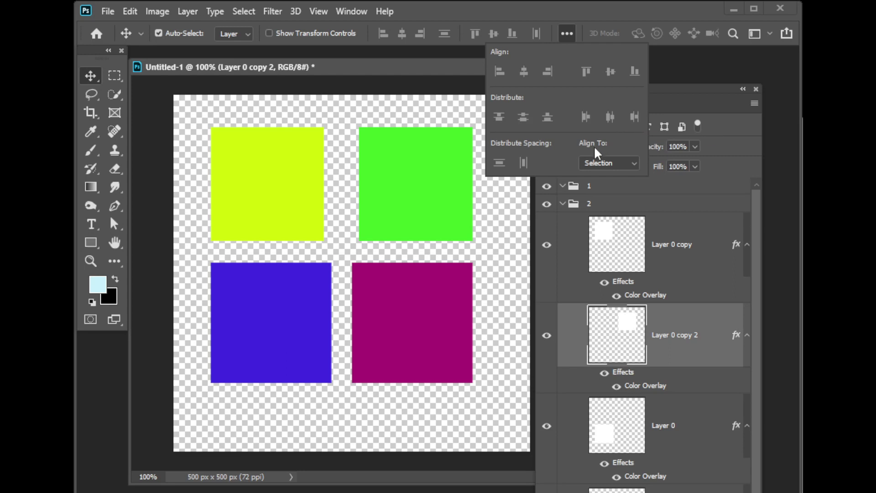
left_click(629, 164)
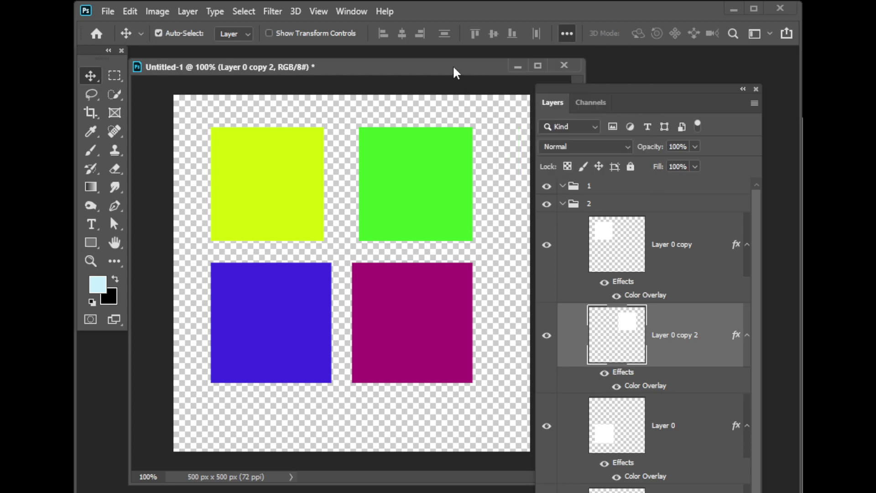
left_click_drag(454, 67, 399, 94)
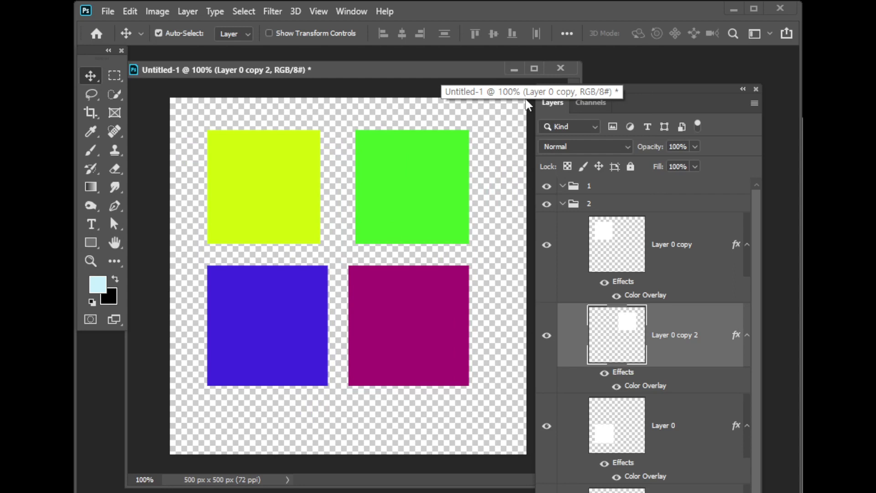
left_click(566, 34)
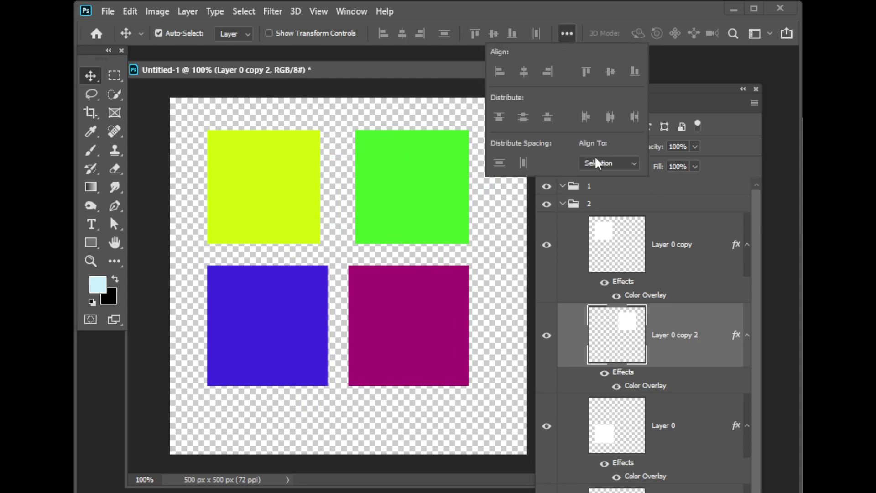
left_click(606, 163)
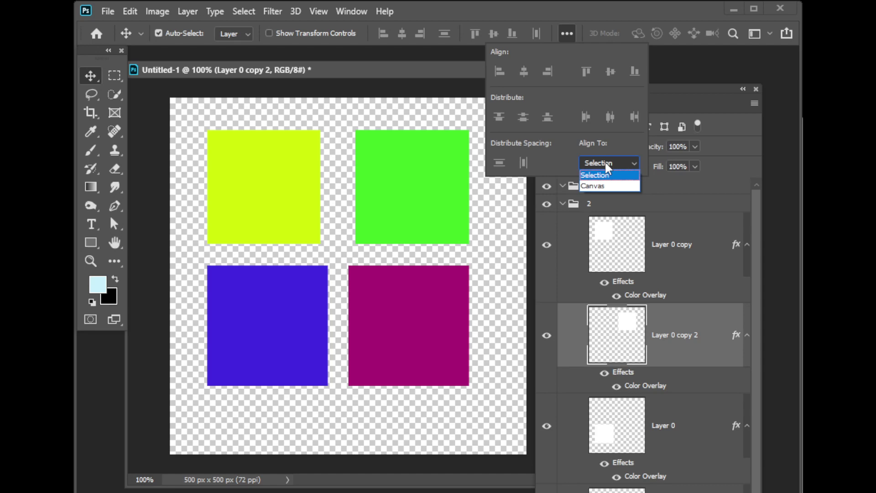
left_click(605, 164)
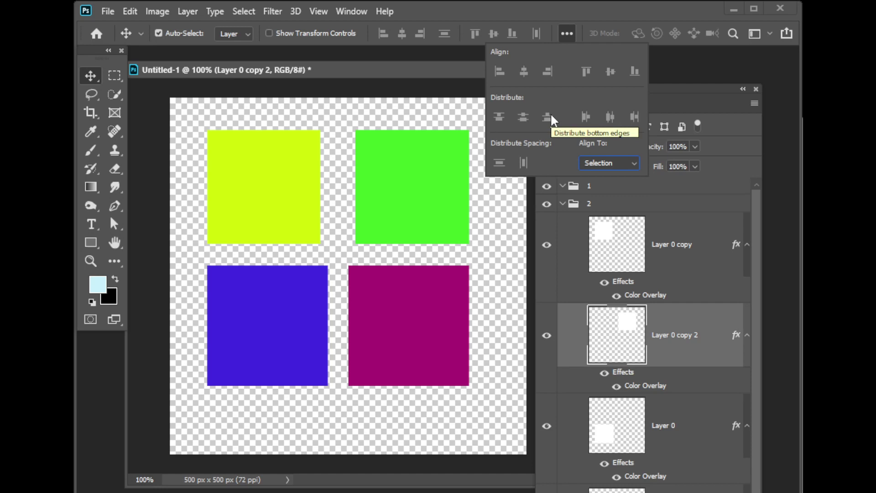
Select the yellow and green squares' layers together and align their left edges, undoing and reapplying the alignment once.
left_click(696, 338)
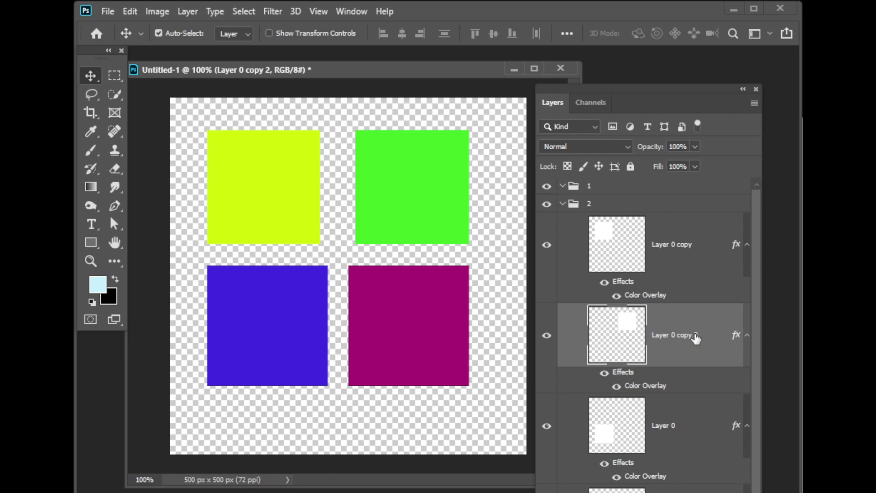
left_click(696, 252, "ctrl")
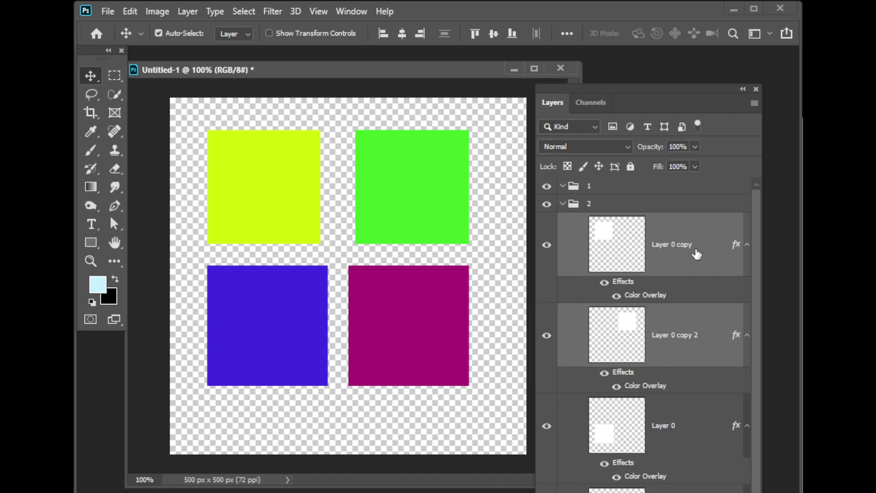
left_click(568, 33)
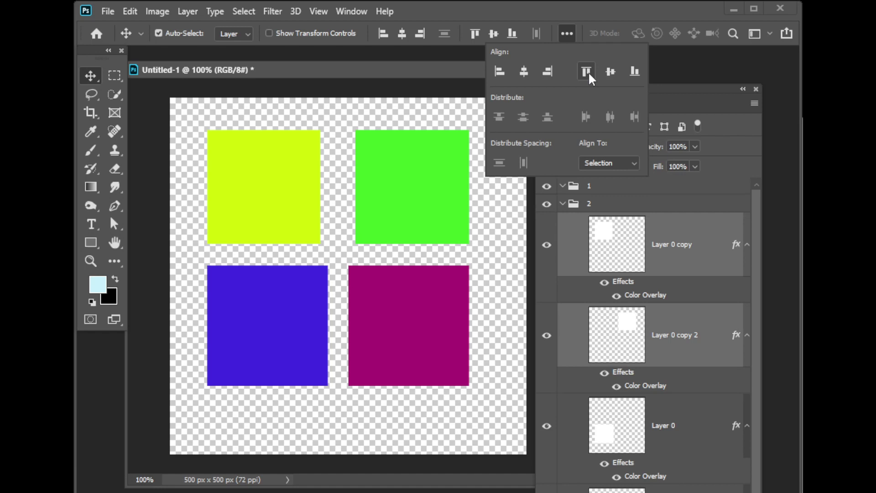
left_click(499, 72)
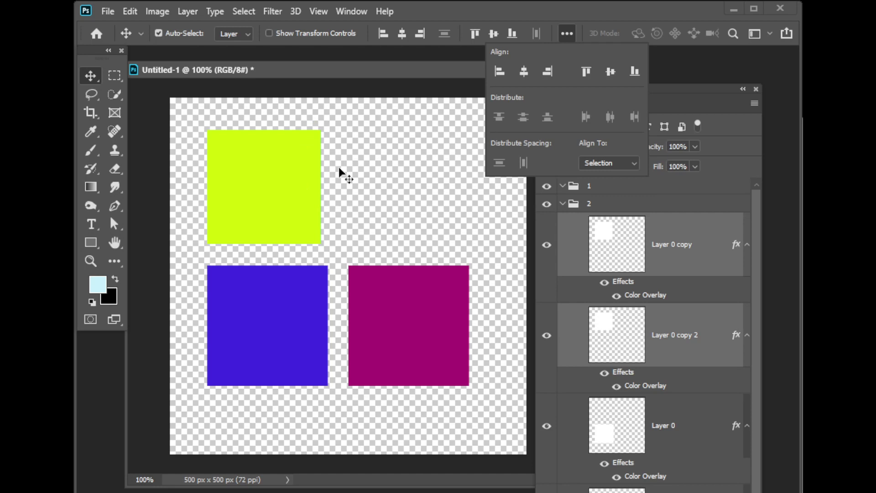
key("ctrl+z")
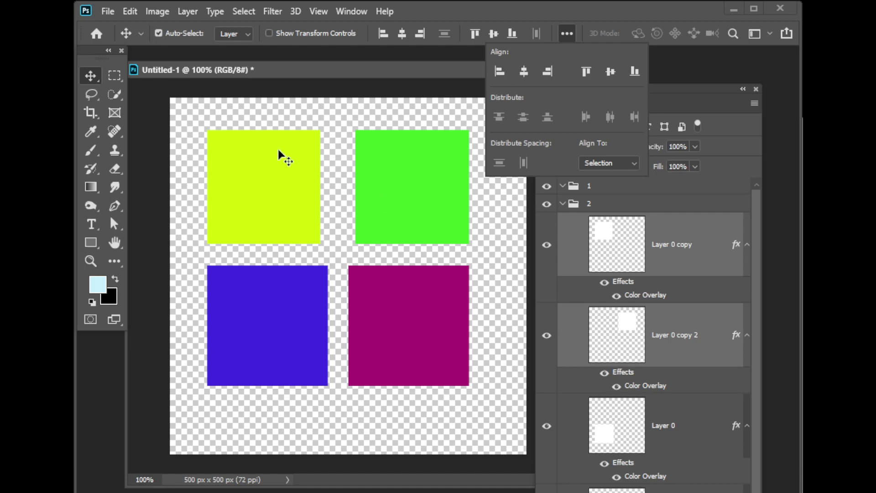
left_click(500, 71)
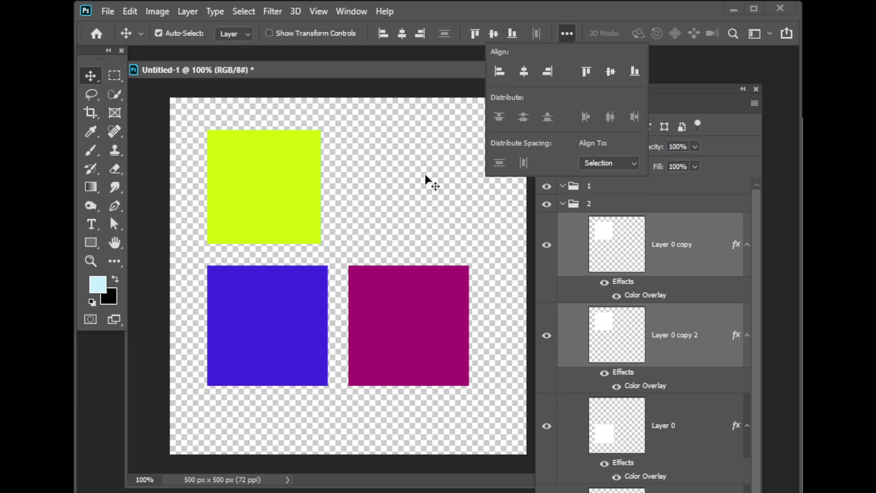
Undo the left alignment of the yellow and green squares and draw a rectangular marquee around the yellow square.
key("ctrl+z")
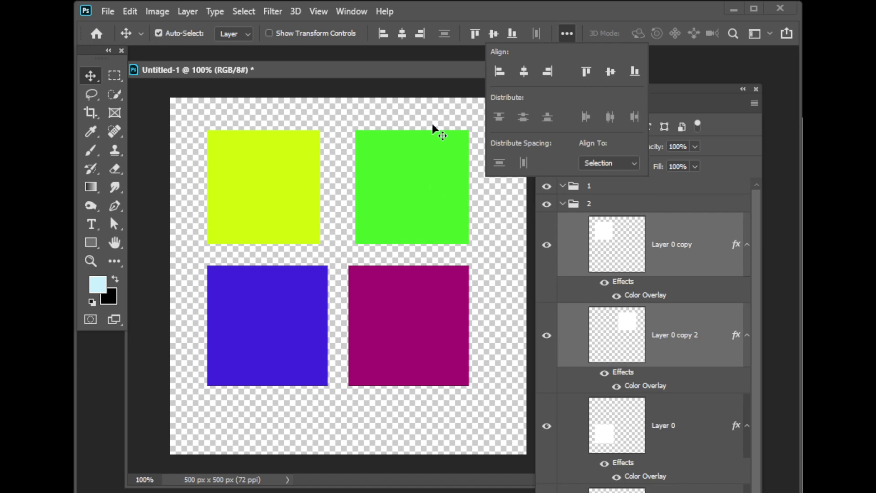
left_click(116, 78)
right_click(118, 79)
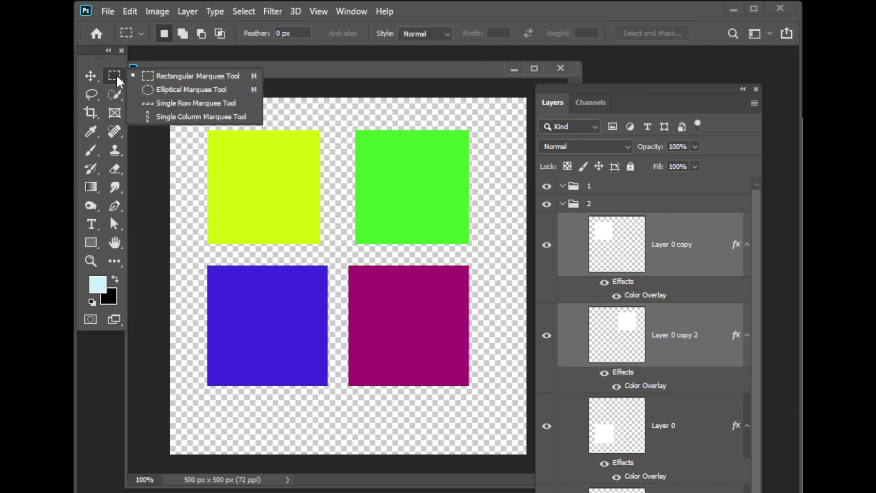
left_click(186, 76)
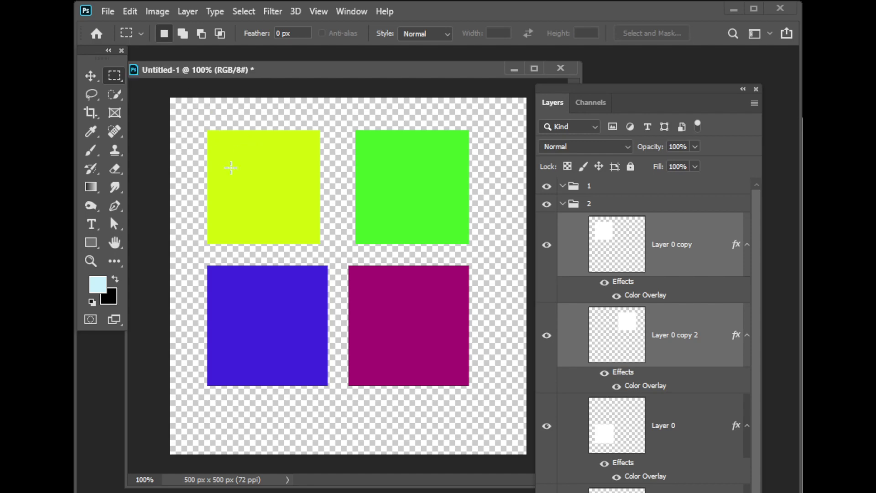
left_click_drag(181, 120, 347, 258)
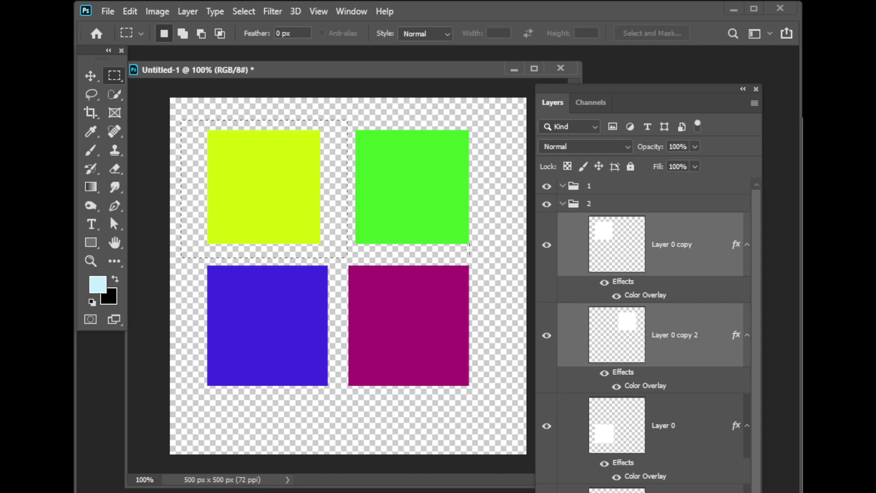
Align the yellow and green squares' layers to the marquee's left edge with the Move tool, undoing and reapplying the alignment once.
left_click(90, 76)
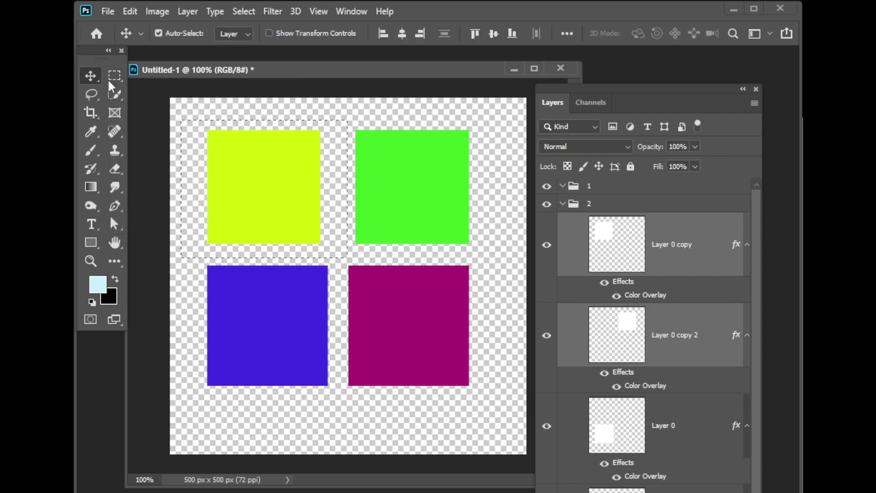
left_click(386, 32)
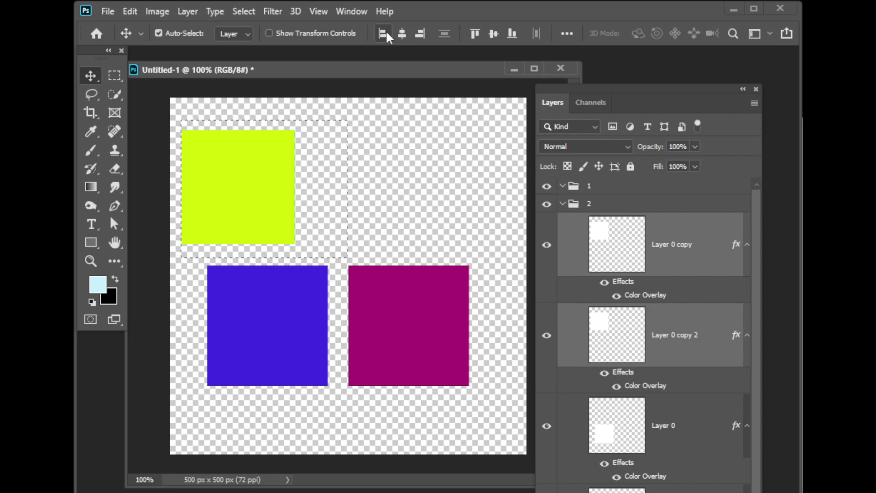
key("ctrl+z")
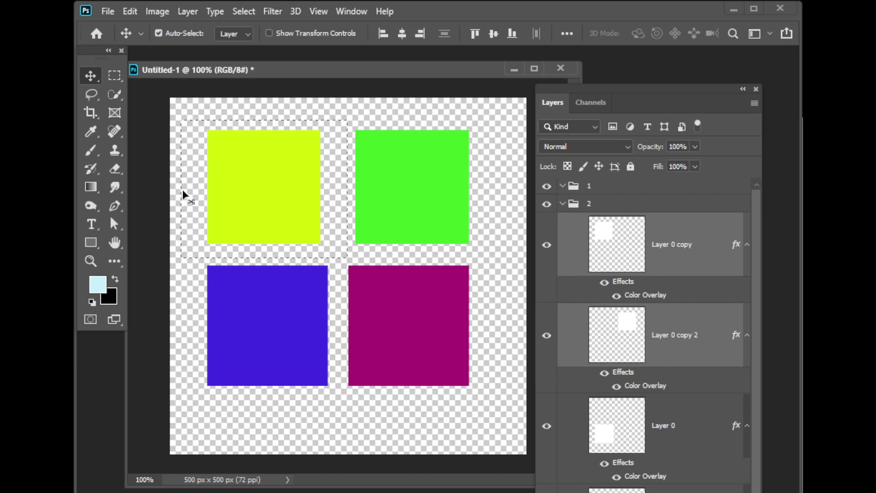
left_click(384, 33)
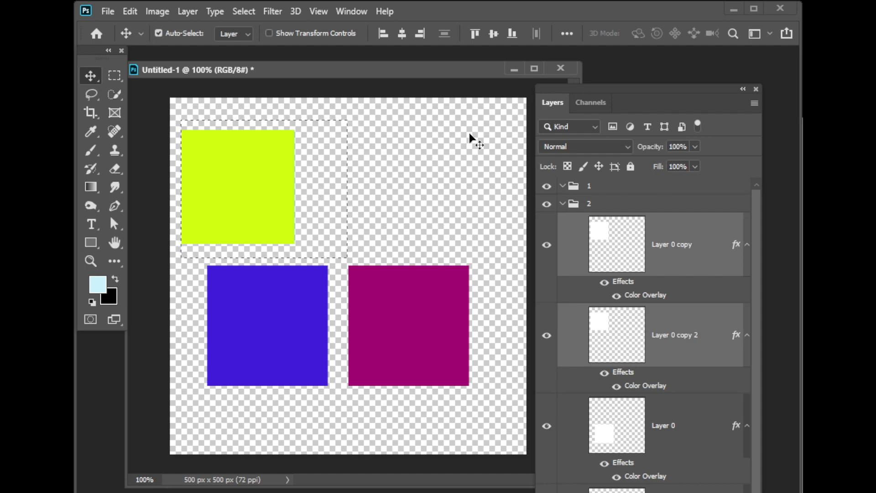
Clear the marquee and separate the overlapping squares so the yellow one sits directly left of the green one.
key("ctrl")
key("ctrl+d")
left_click_drag(287, 181, 414, 183)
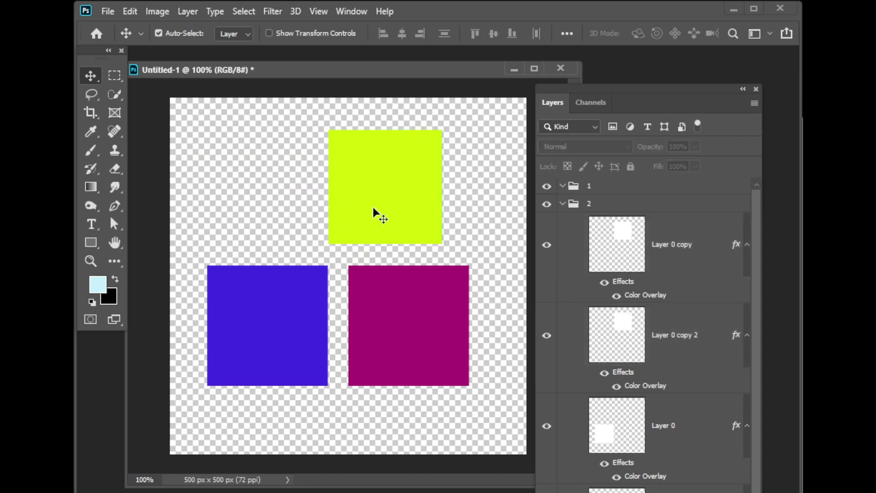
left_click_drag(376, 210, 256, 209)
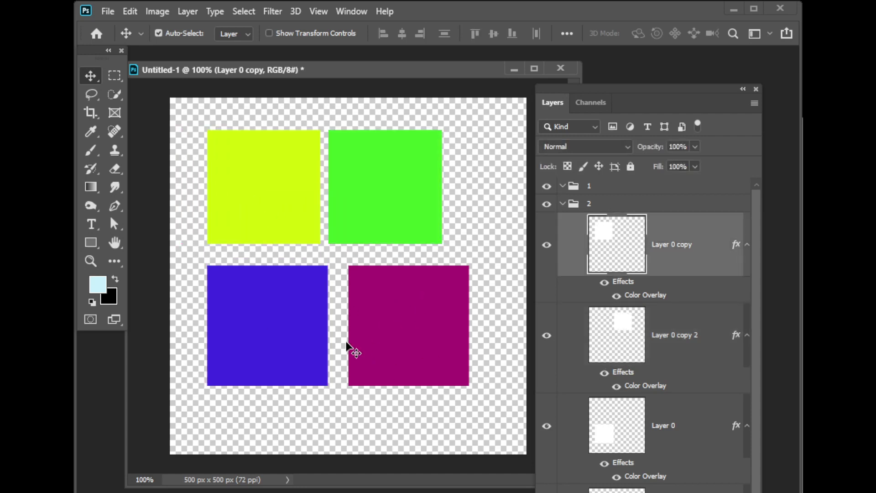
Select the blue and magenta squares' layers together and align their right edges.
left_click(405, 321)
left_click(286, 326)
left_click(420, 325)
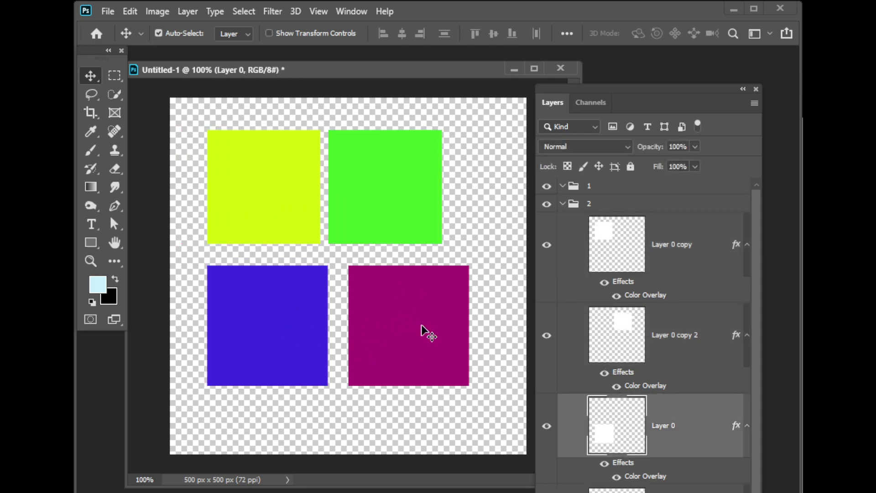
left_click(269, 326)
left_click(269, 325)
left_click_drag(422, 427, 272, 312)
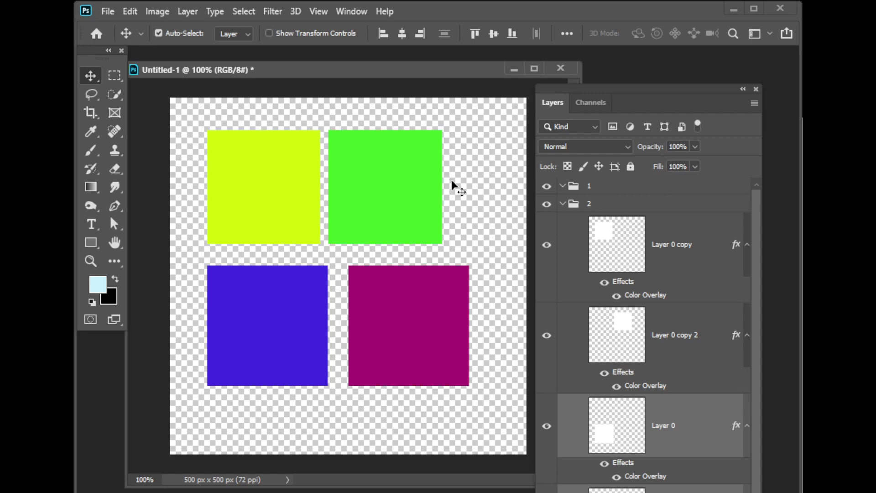
left_click(419, 37)
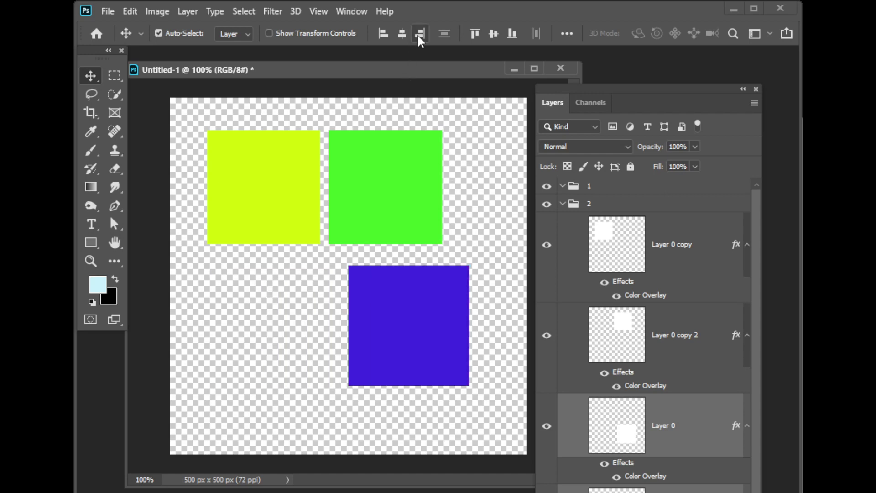
Select only the blue square and move it back to the left of the magenta square.
left_click(284, 362)
left_click(372, 343)
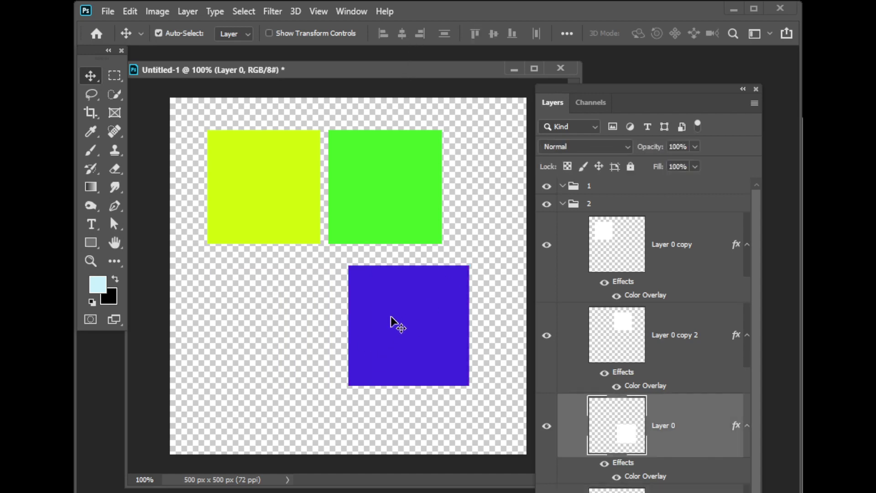
left_click_drag(391, 322, 262, 323)
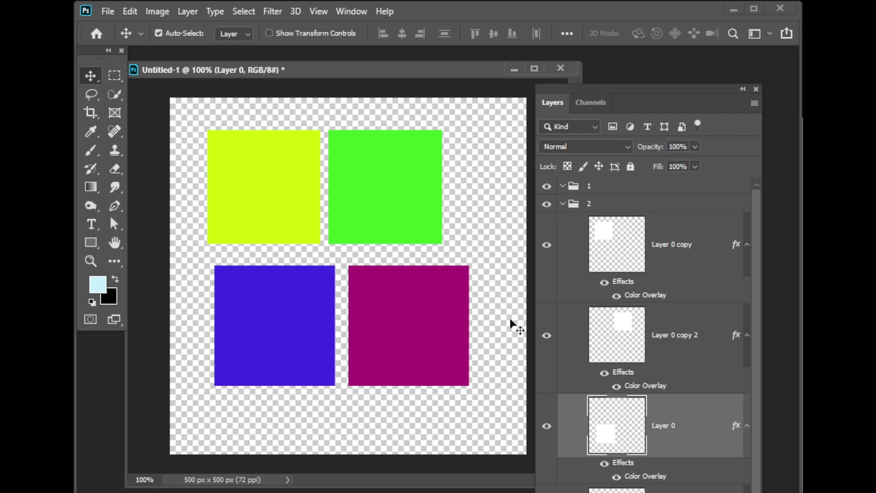
Draw a rectangular marquee around the blue and magenta squares and align the blue square to the marquee's right edge.
left_click(114, 75)
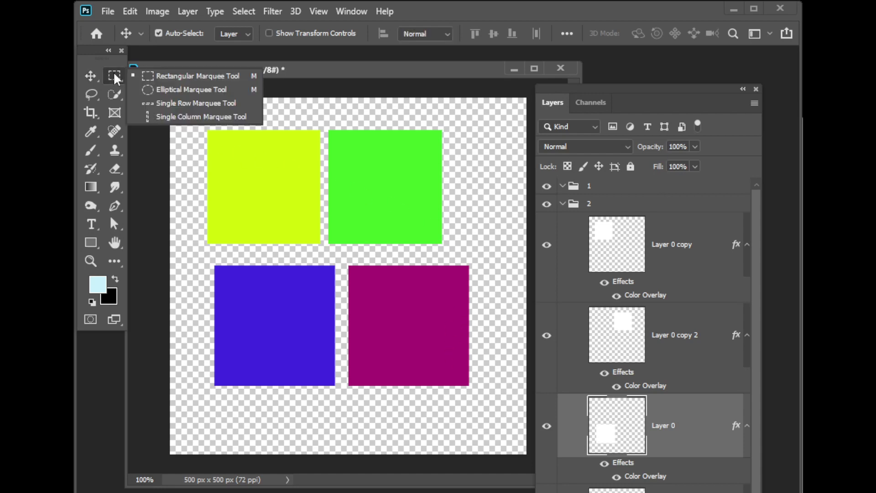
left_click(178, 79)
left_click_drag(194, 255, 513, 386)
left_click(506, 406)
key("ctrl+z")
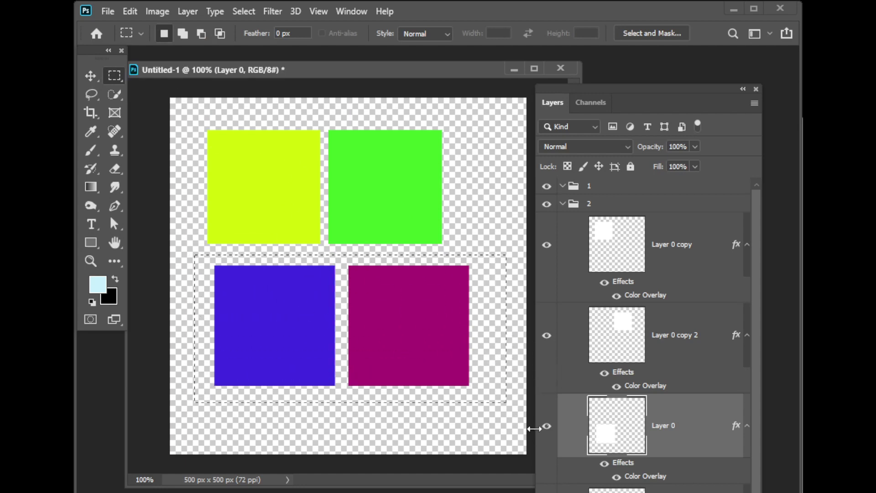
left_click(94, 77)
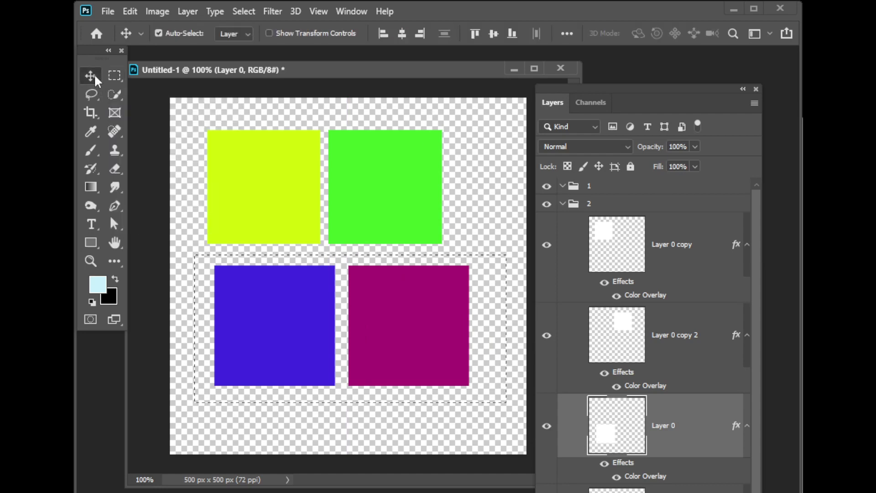
left_click(420, 34)
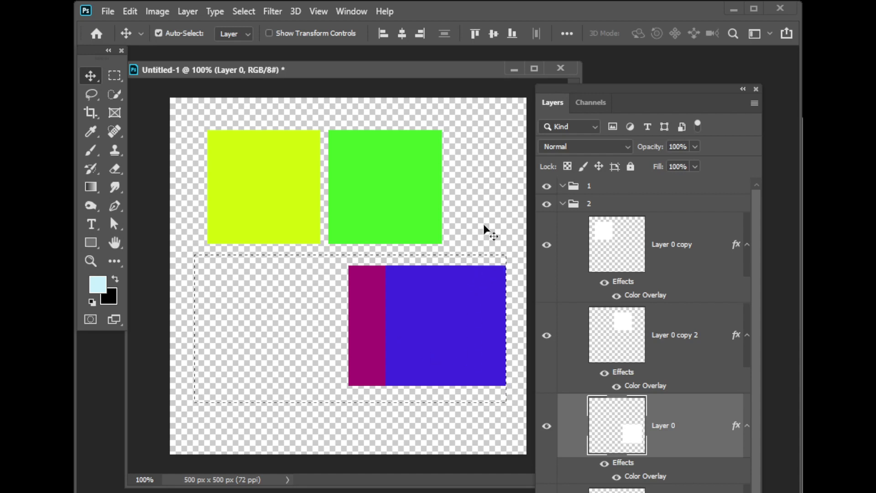
Clear the marquee and move the magenta square to the left of the blue square.
key("ctrl+d")
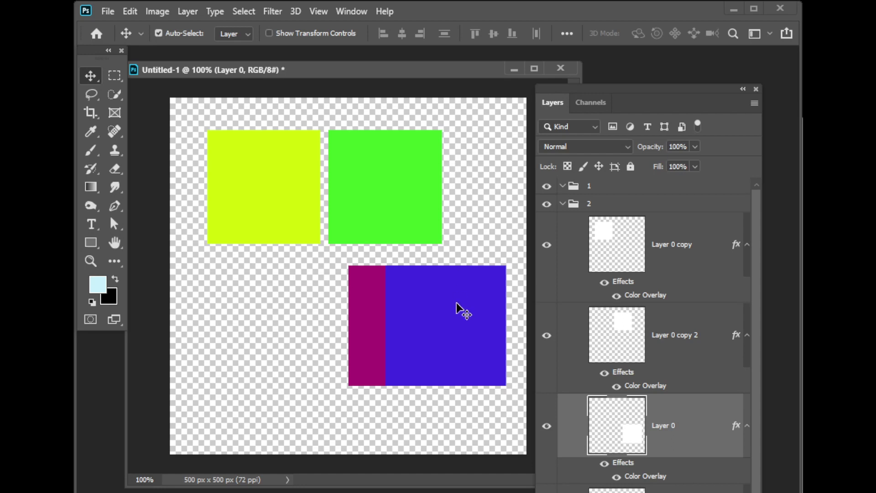
left_click_drag(363, 309, 260, 312)
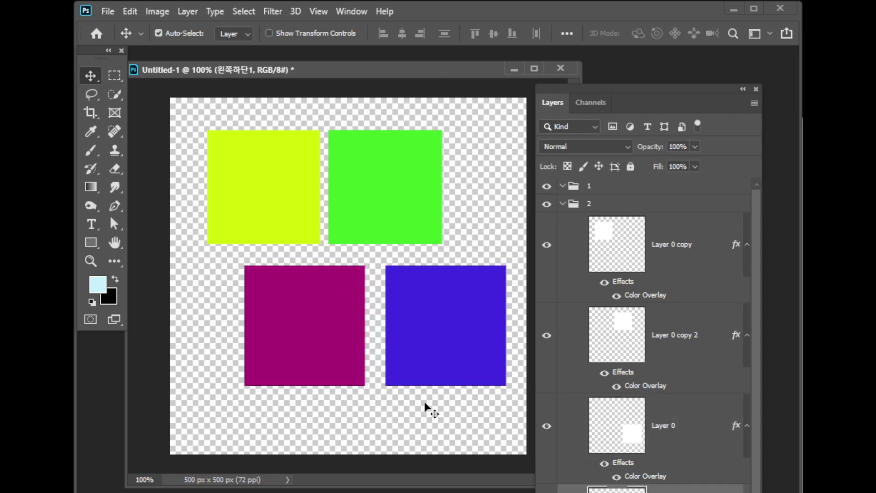
Select the magenta and blue squares' layers together, look through the Align options, and deselect the layers.
left_click_drag(442, 414, 307, 323)
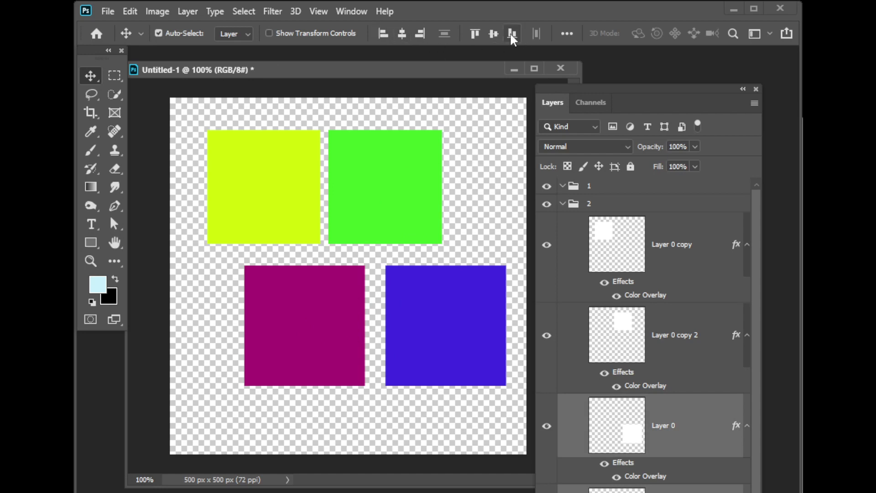
left_click(567, 34)
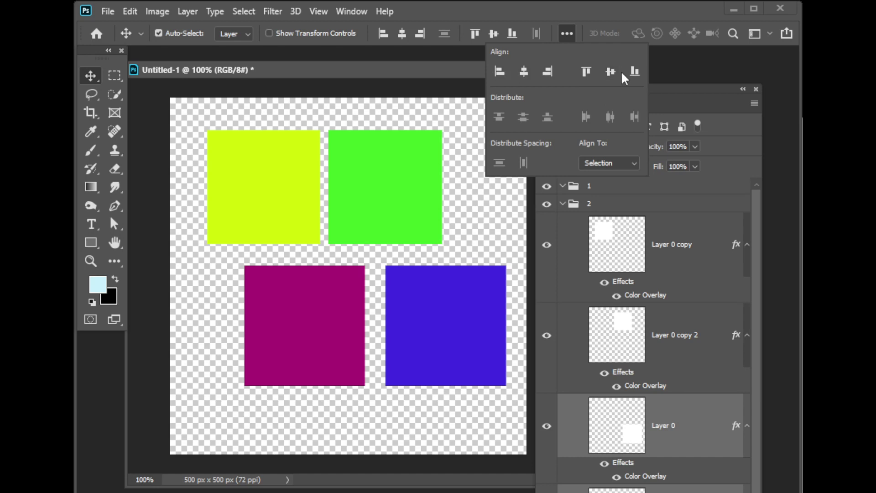
left_click(480, 207)
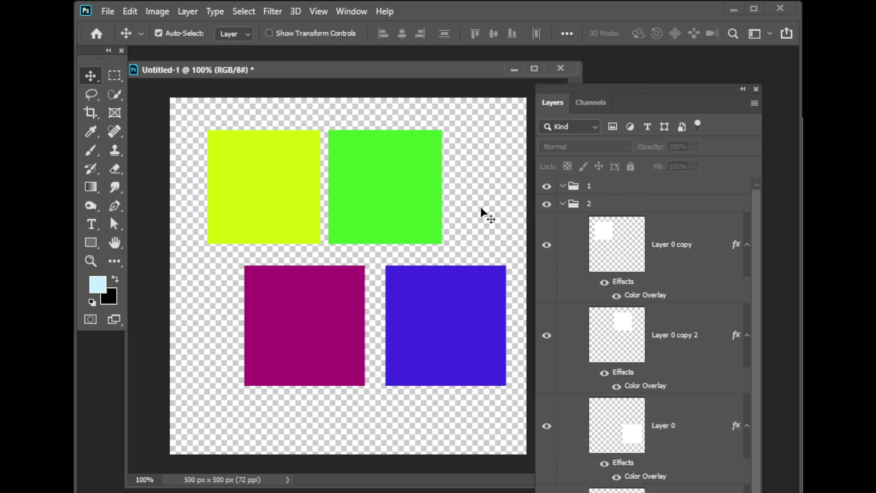
Shift the document window and the Layers panel slightly upward and look through the Distribute options with the blue square's layer selected.
left_click_drag(433, 71, 432, 63)
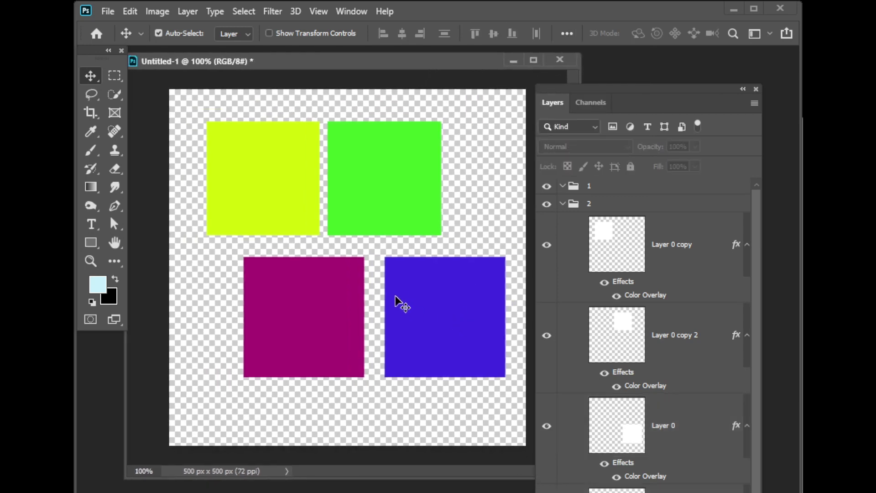
left_click_drag(397, 299, 395, 296)
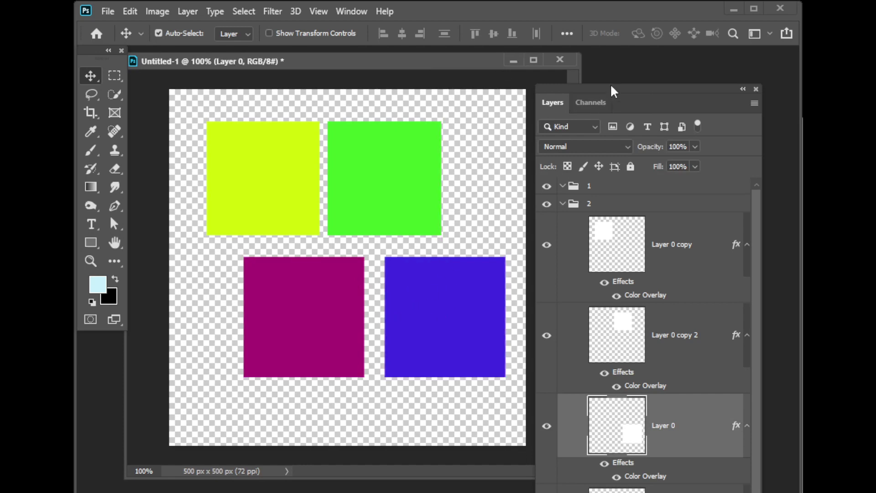
left_click_drag(610, 86, 625, 69)
left_click(567, 34)
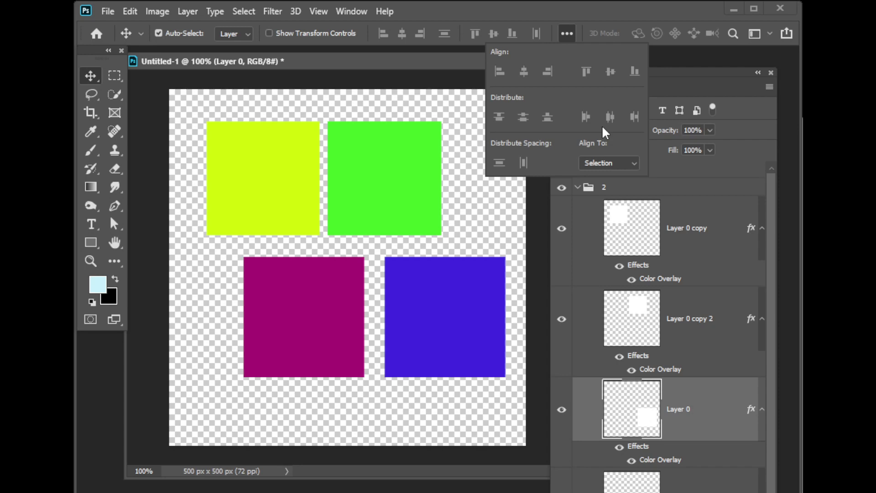
left_click(461, 219)
left_click(464, 210)
left_click_drag(393, 212, 413, 207)
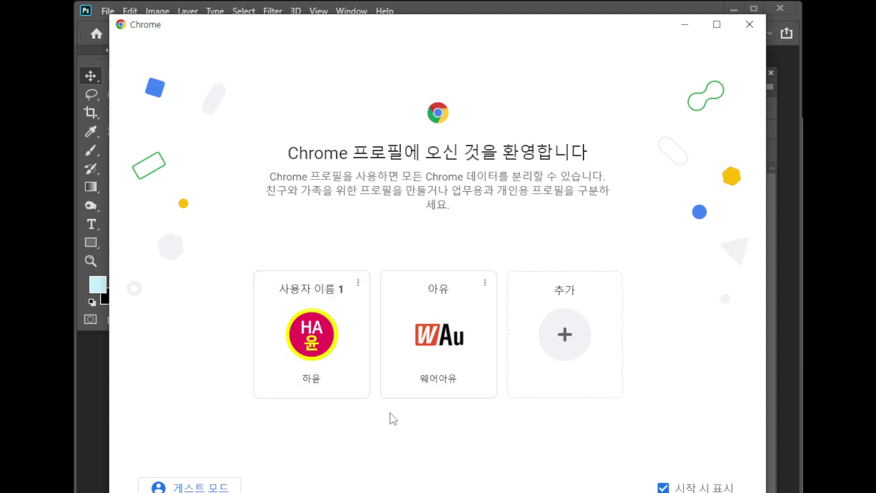
Switch to Chrome with the second user profile and go to naver.com.
left_click(414, 377)
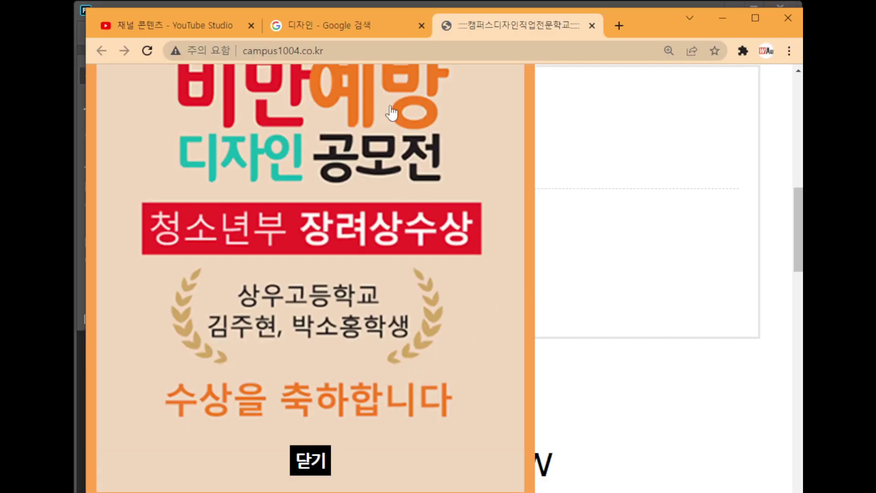
left_click(391, 52)
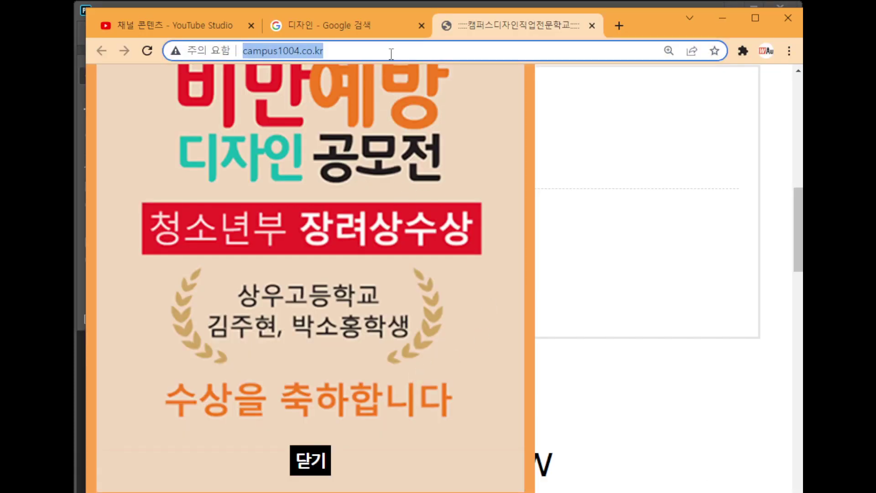
type("ㅇㅁ")
key("BackSpace")
key("BackSpace")
type("na")
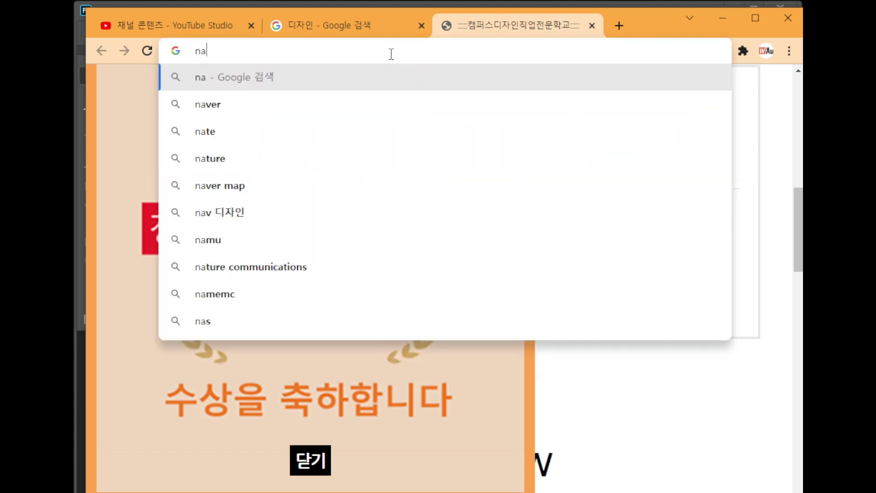
type("ver.com")
key("Return")
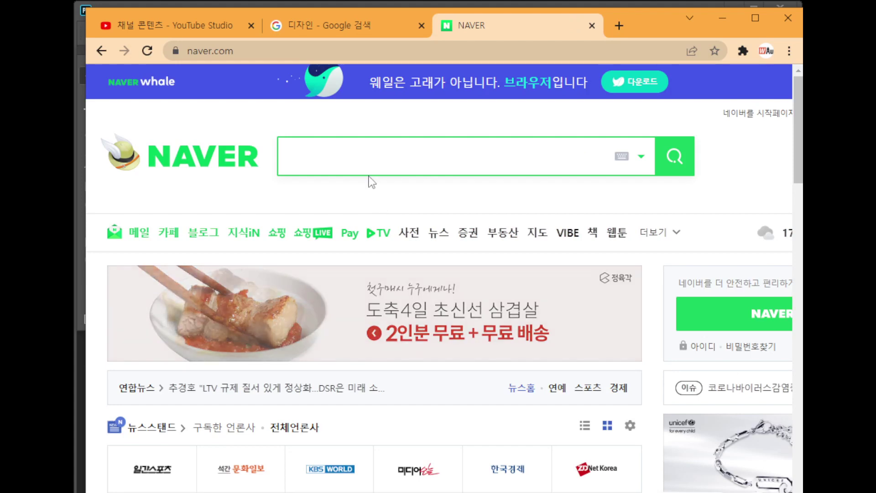
Examine how the news outlet grid and article lists are laid out on the Naver home page.
scroll(372, 182, "down", 7)
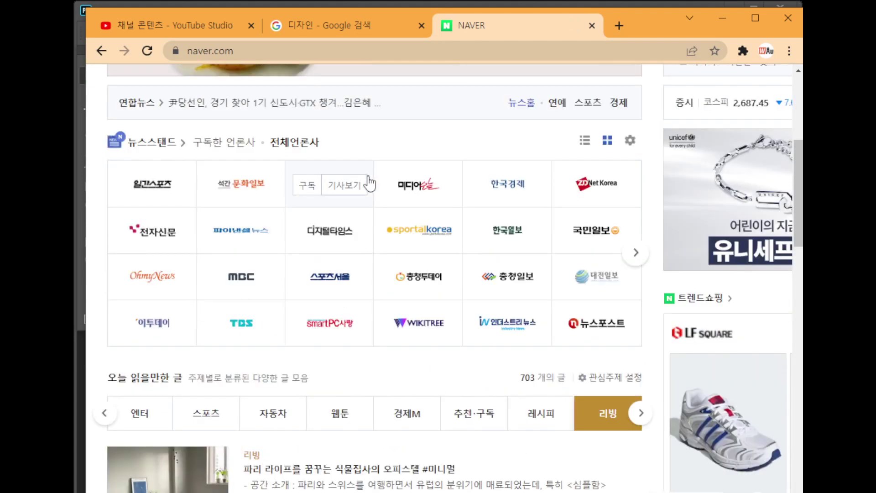
scroll(371, 182, "down", 3)
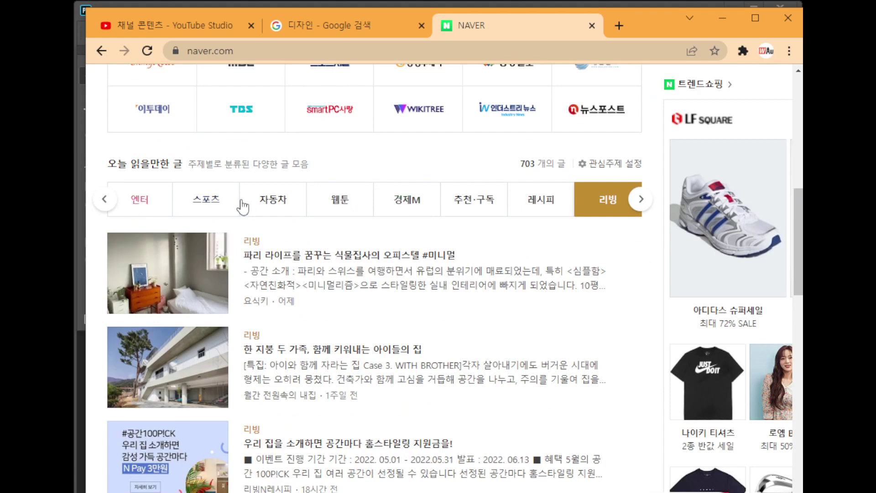
scroll(452, 211, "up", 4)
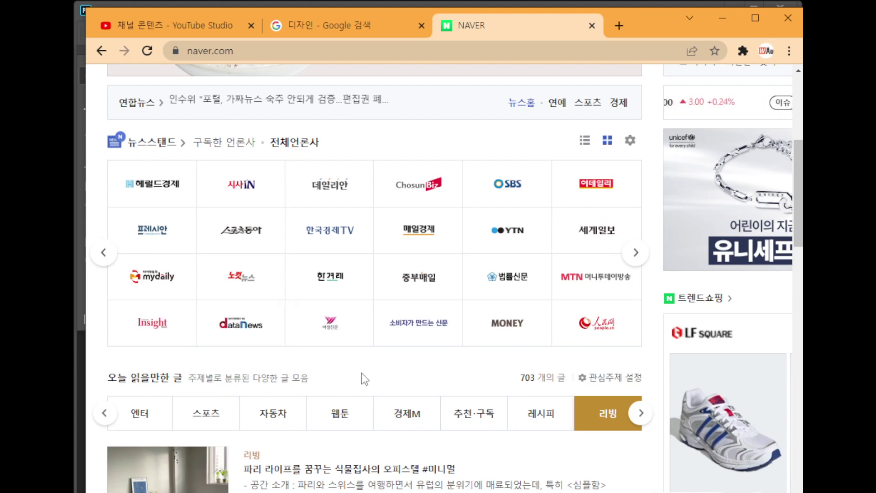
Reload the Naver home page and return to the Photoshop document with the four colored squares.
key("F5")
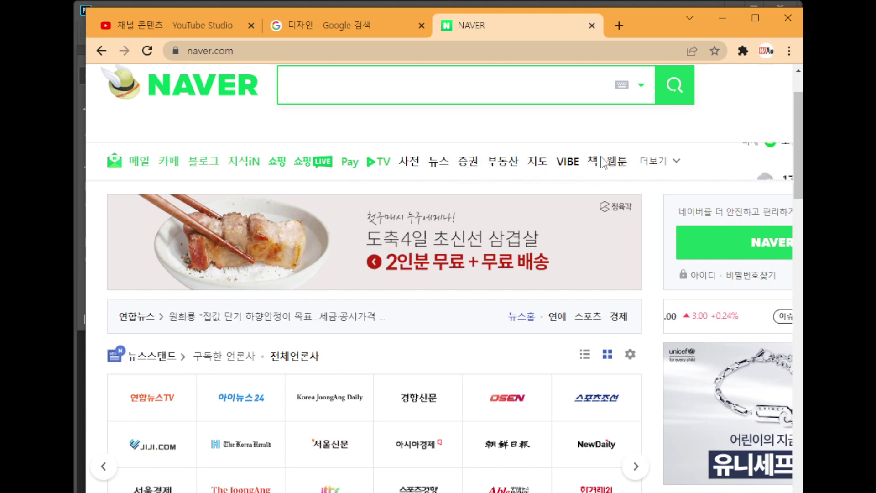
left_click(724, 19)
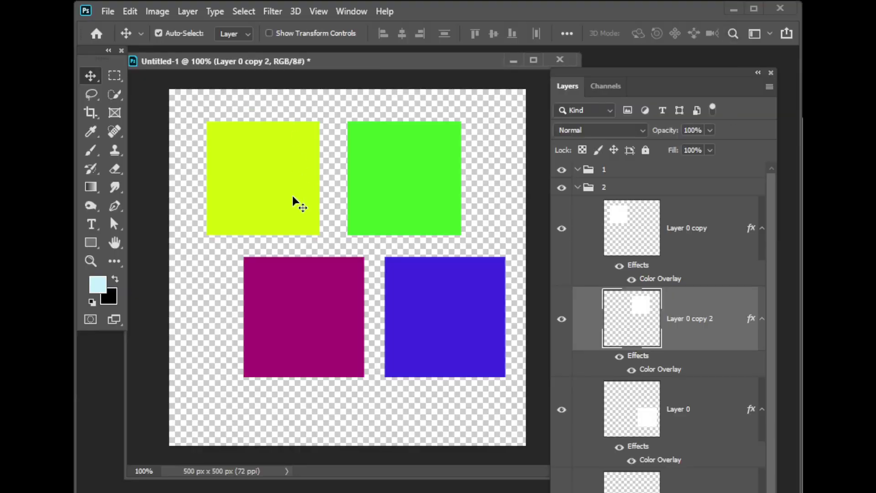
Select all four colored squares' layers and scale them down together toward the upper-left of the canvas with Free Transform.
left_click_drag(189, 115, 510, 401)
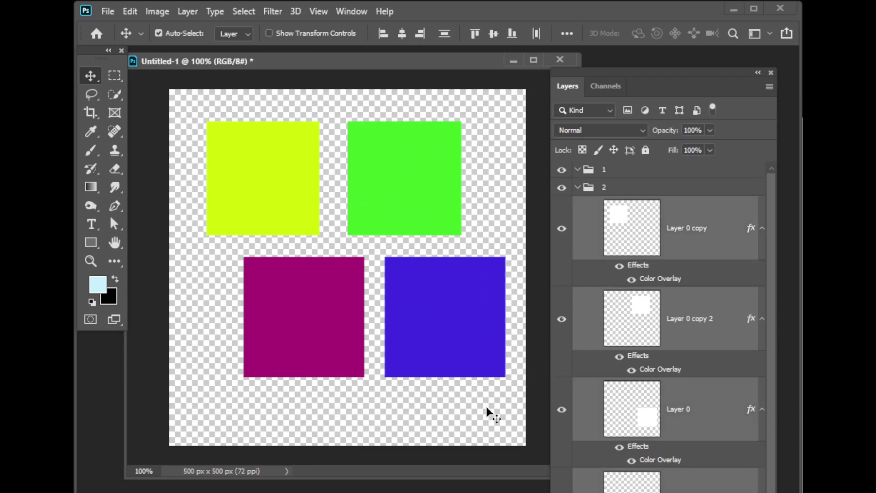
key("ctrl")
key("ctrl+t")
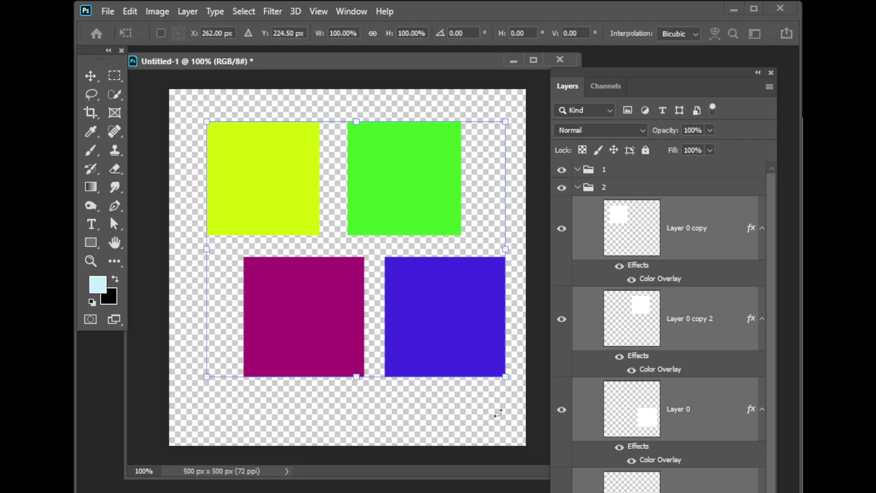
left_click_drag(498, 370, 319, 225)
key("Return")
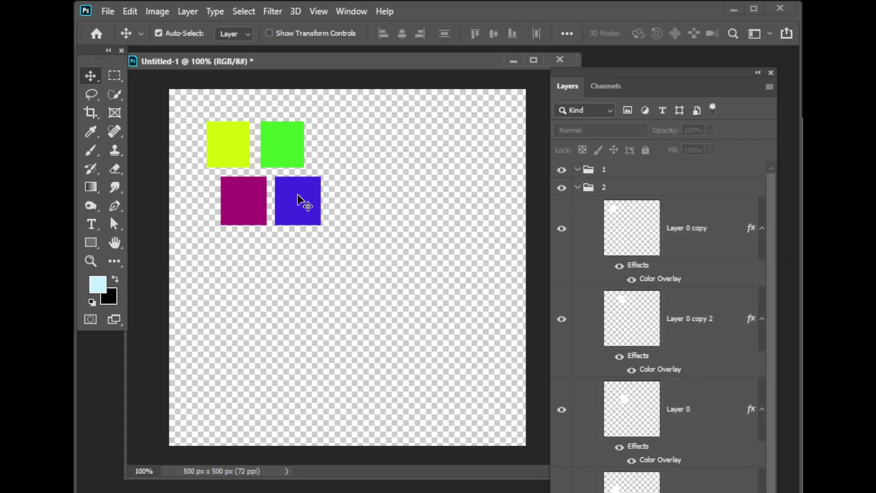
Move the blue, magenta, green and yellow squares into a rough, uneven horizontal row and deselect the layers.
left_click_drag(298, 195, 410, 172)
left_click_drag(250, 196, 354, 181)
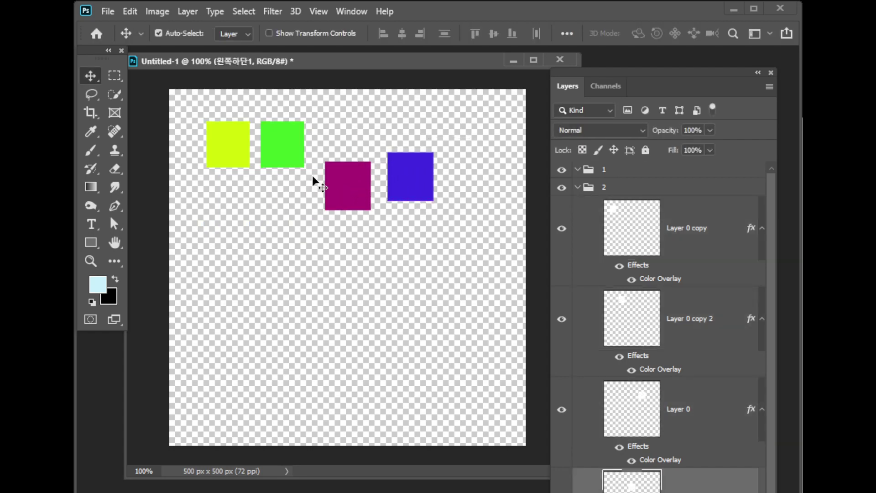
left_click_drag(303, 155, 313, 179)
left_click_drag(246, 153, 246, 177)
left_click(375, 256)
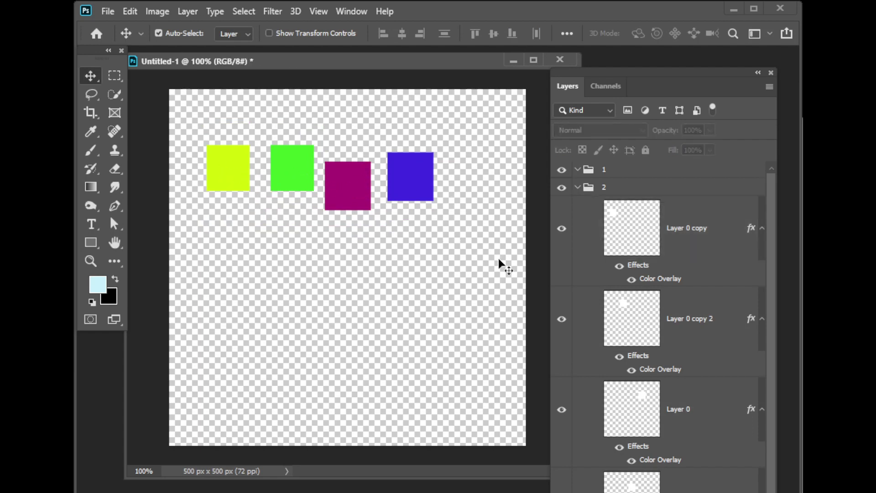
Distribute the four squares by their horizontal centers, align their vertical centers relative to the selection, and deselect them.
left_click_drag(455, 229, 193, 130)
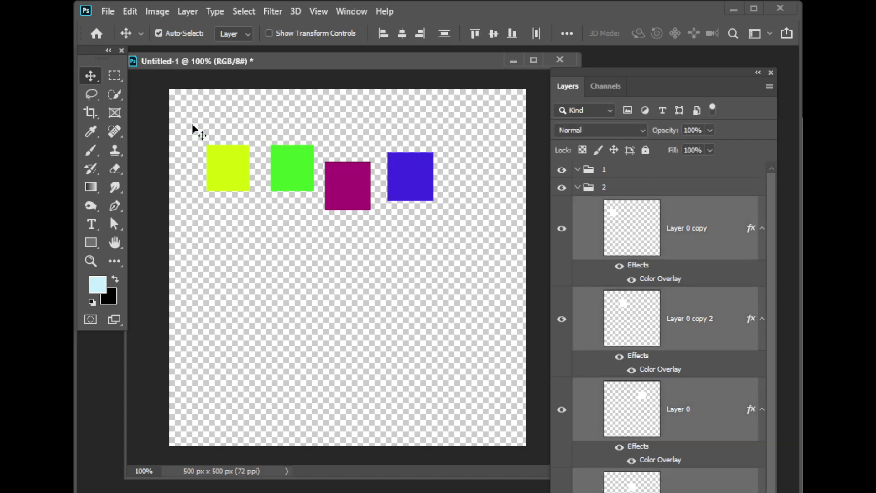
left_click(567, 34)
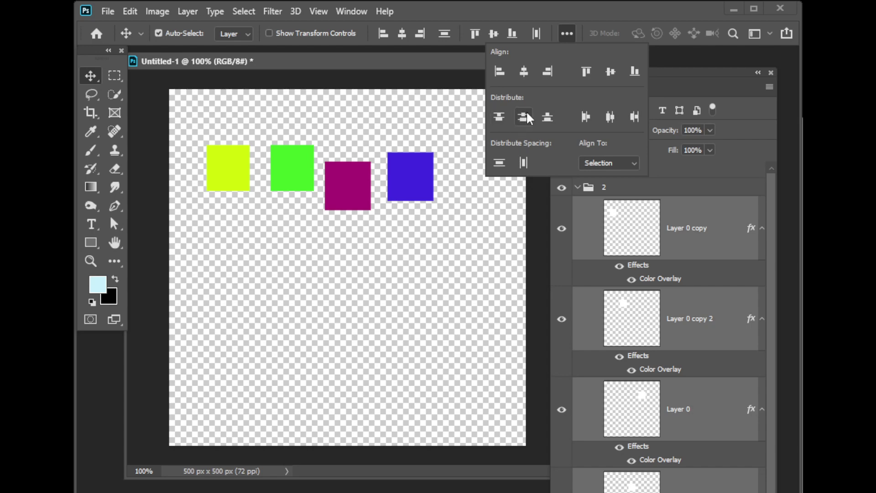
left_click(610, 118)
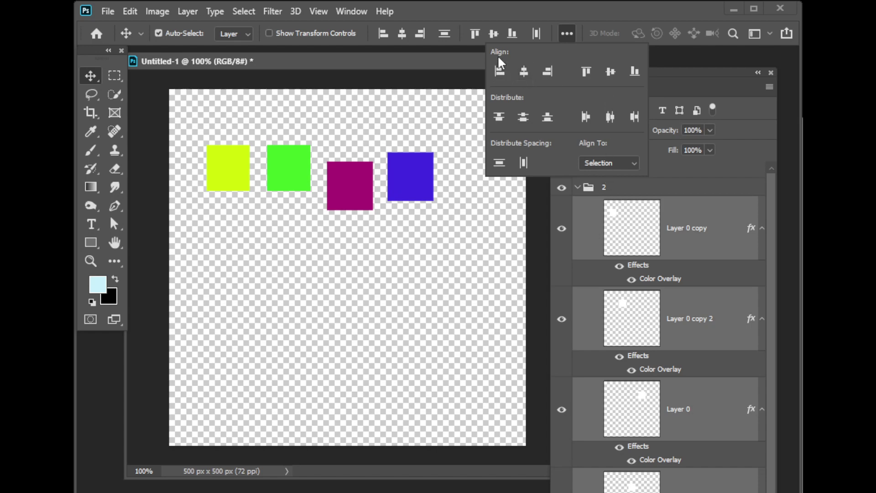
left_click(612, 70)
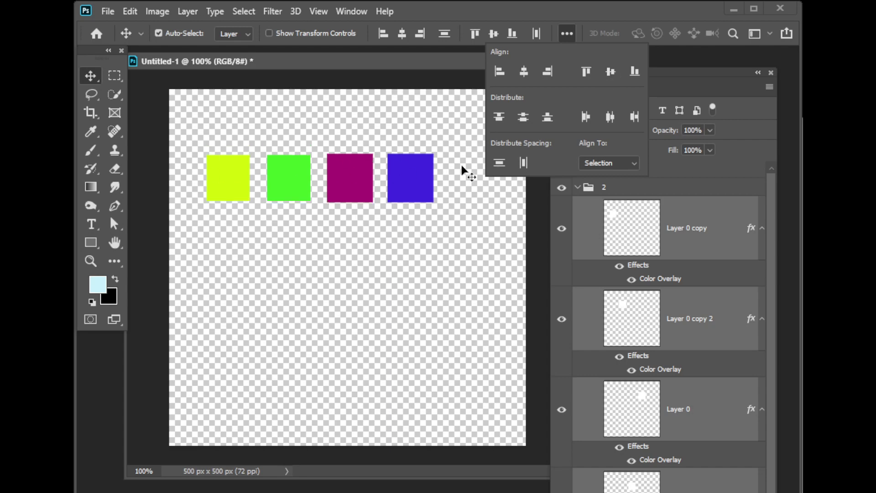
left_click(466, 204)
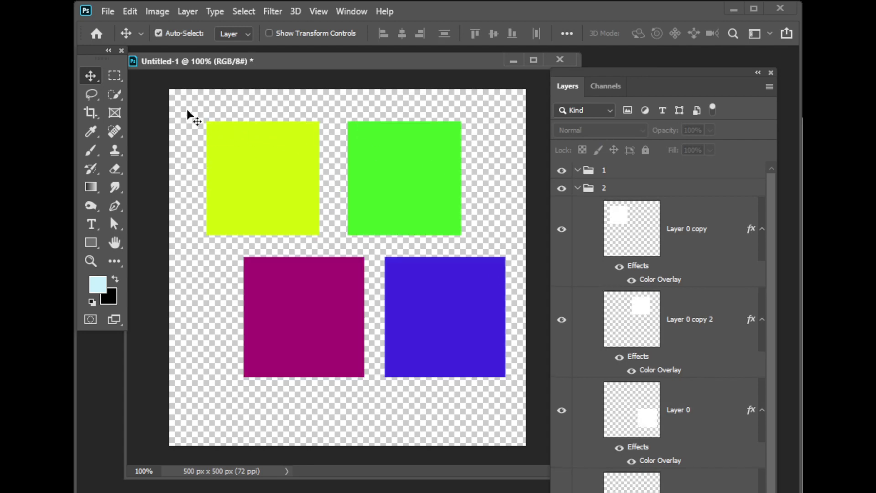
Scale all four large squares together to about 50% width and 53% height, centered near X 144 px, Y 178 px, and deselect them.
left_click_drag(184, 106, 514, 390)
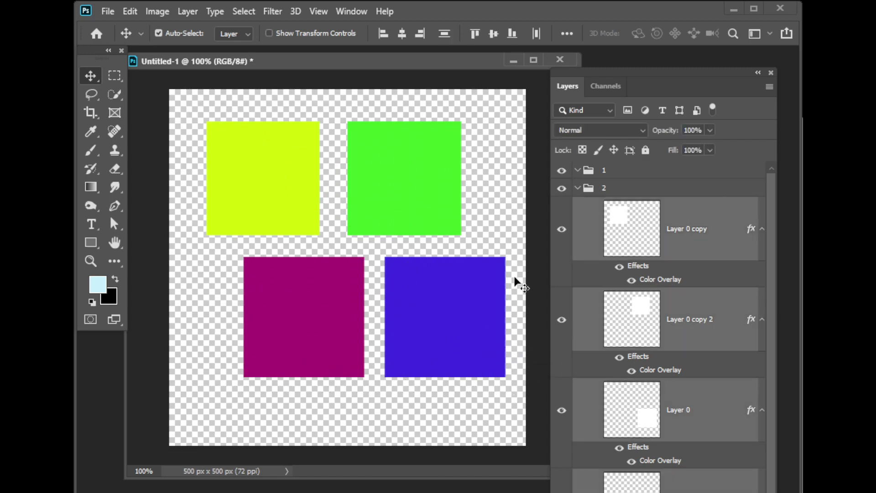
key("ctrl")
key("ctrl+t")
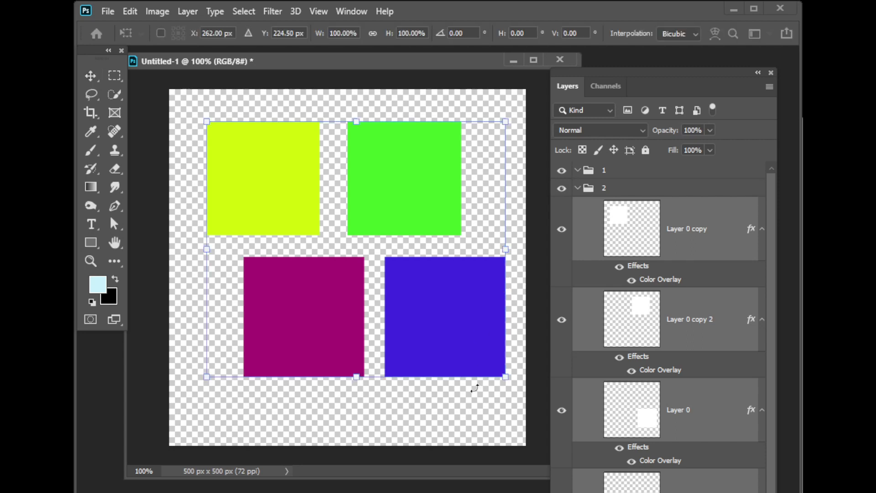
left_click_drag(508, 378, 319, 267)
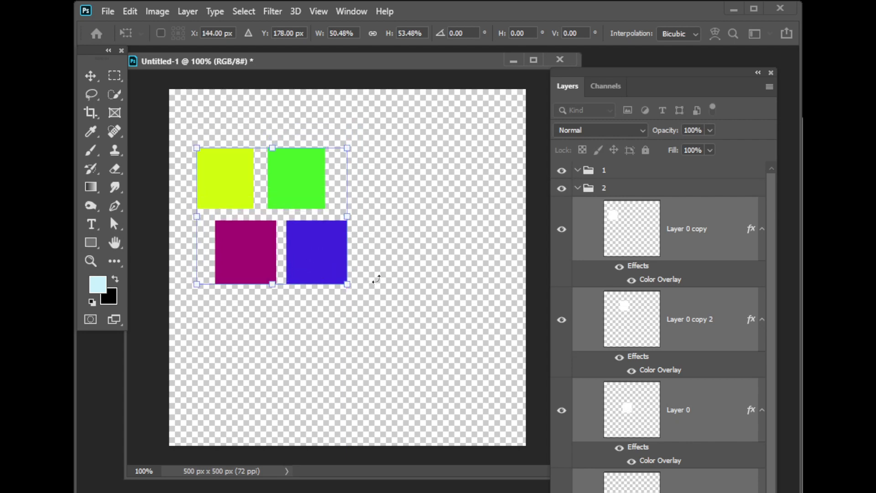
key("Return")
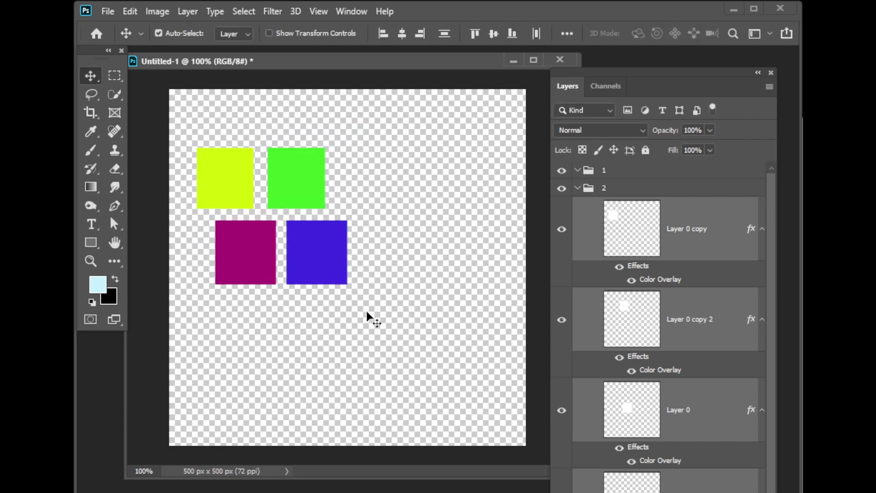
left_click(308, 309)
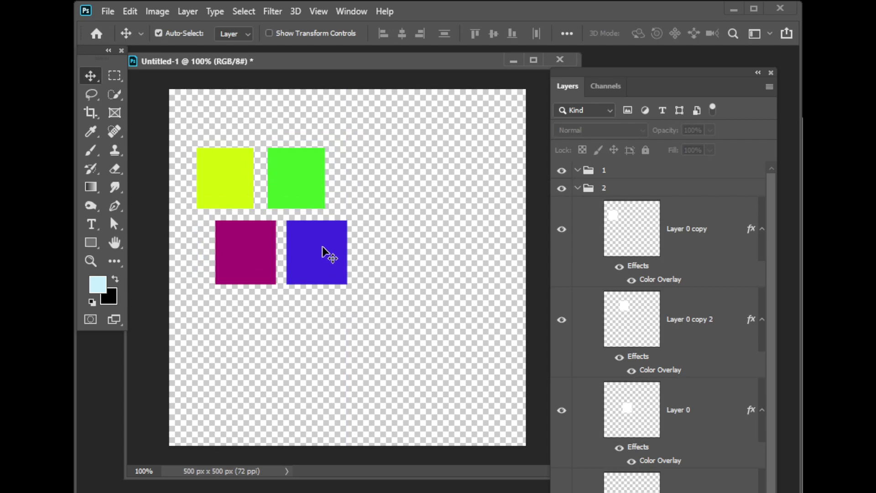
Move the blue and magenta squares to the right of the green one, keeping them unevenly spaced and slightly lower.
left_click_drag(323, 250, 472, 239)
left_click_drag(234, 248, 375, 237)
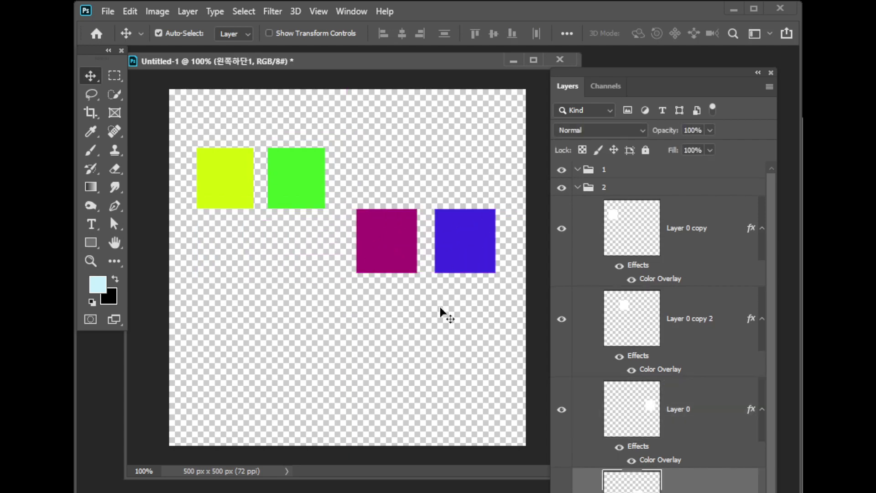
left_click_drag(458, 254, 467, 249)
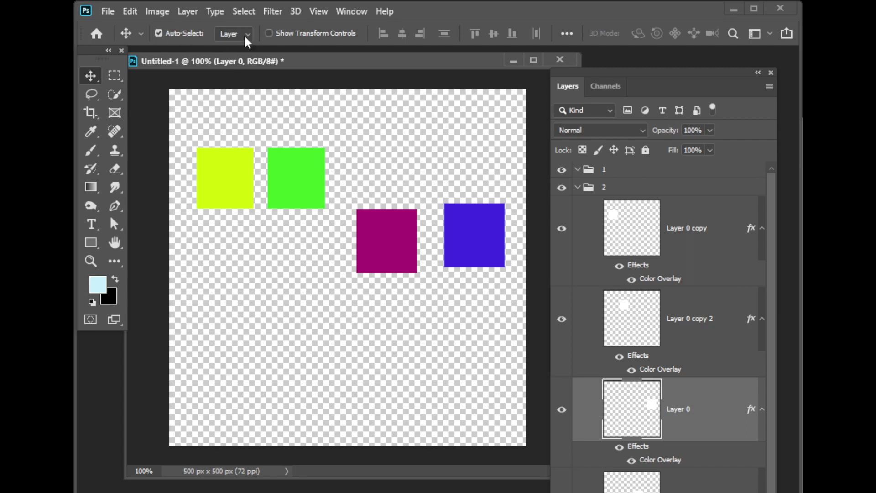
Select all four squares' layers, distribute their horizontal centers and align their vertical centers relative to the selection.
left_click_drag(176, 129, 514, 297)
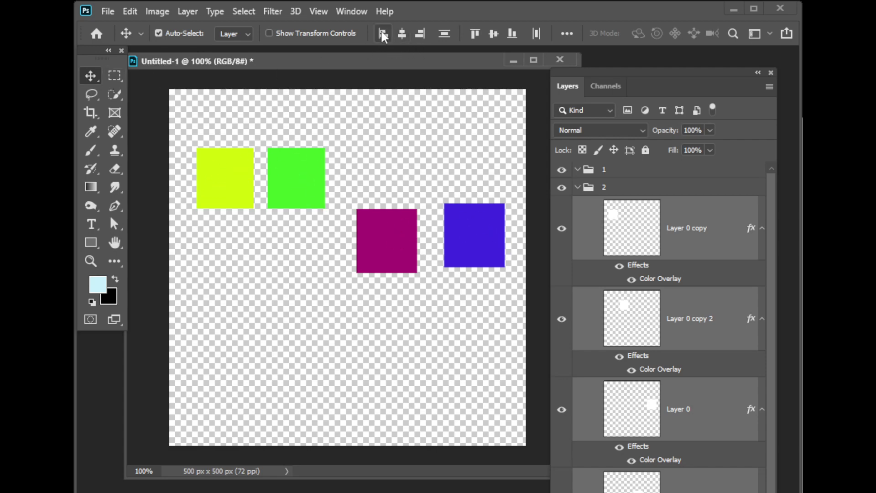
left_click(567, 34)
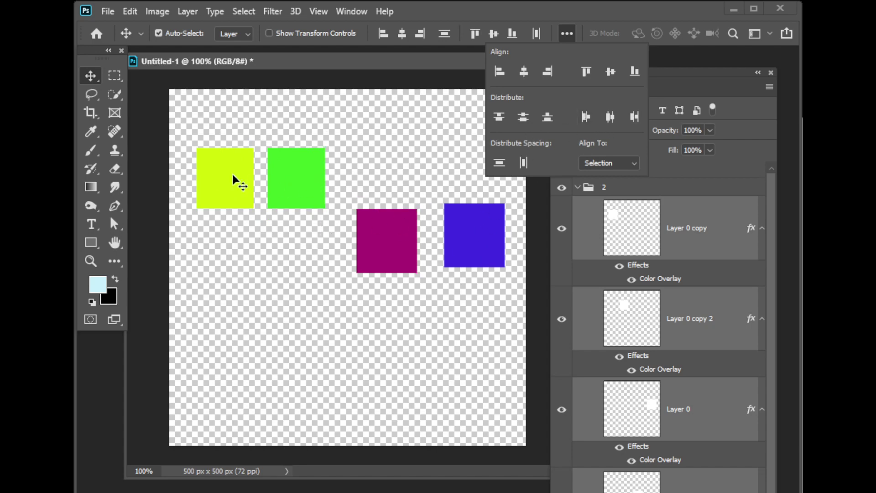
left_click(610, 117)
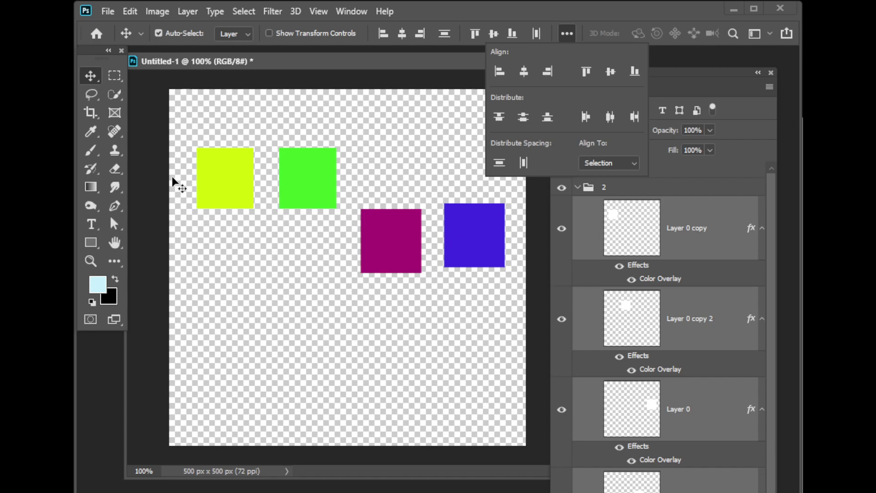
left_click(609, 72)
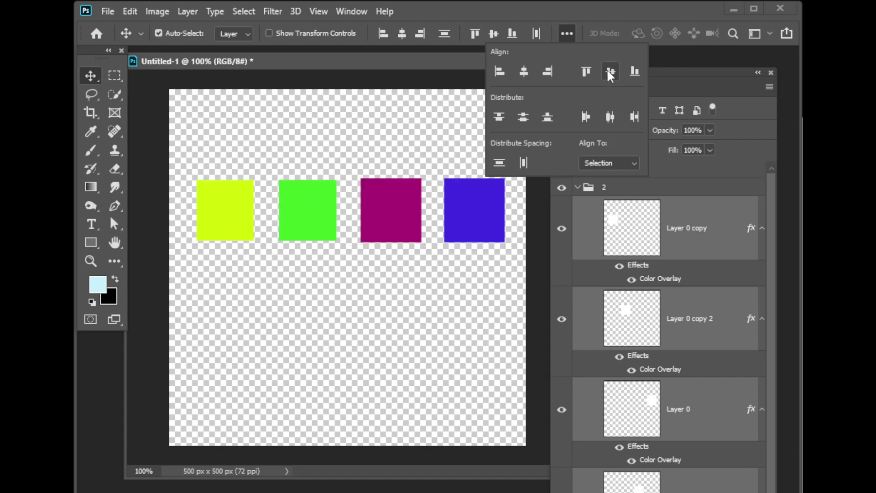